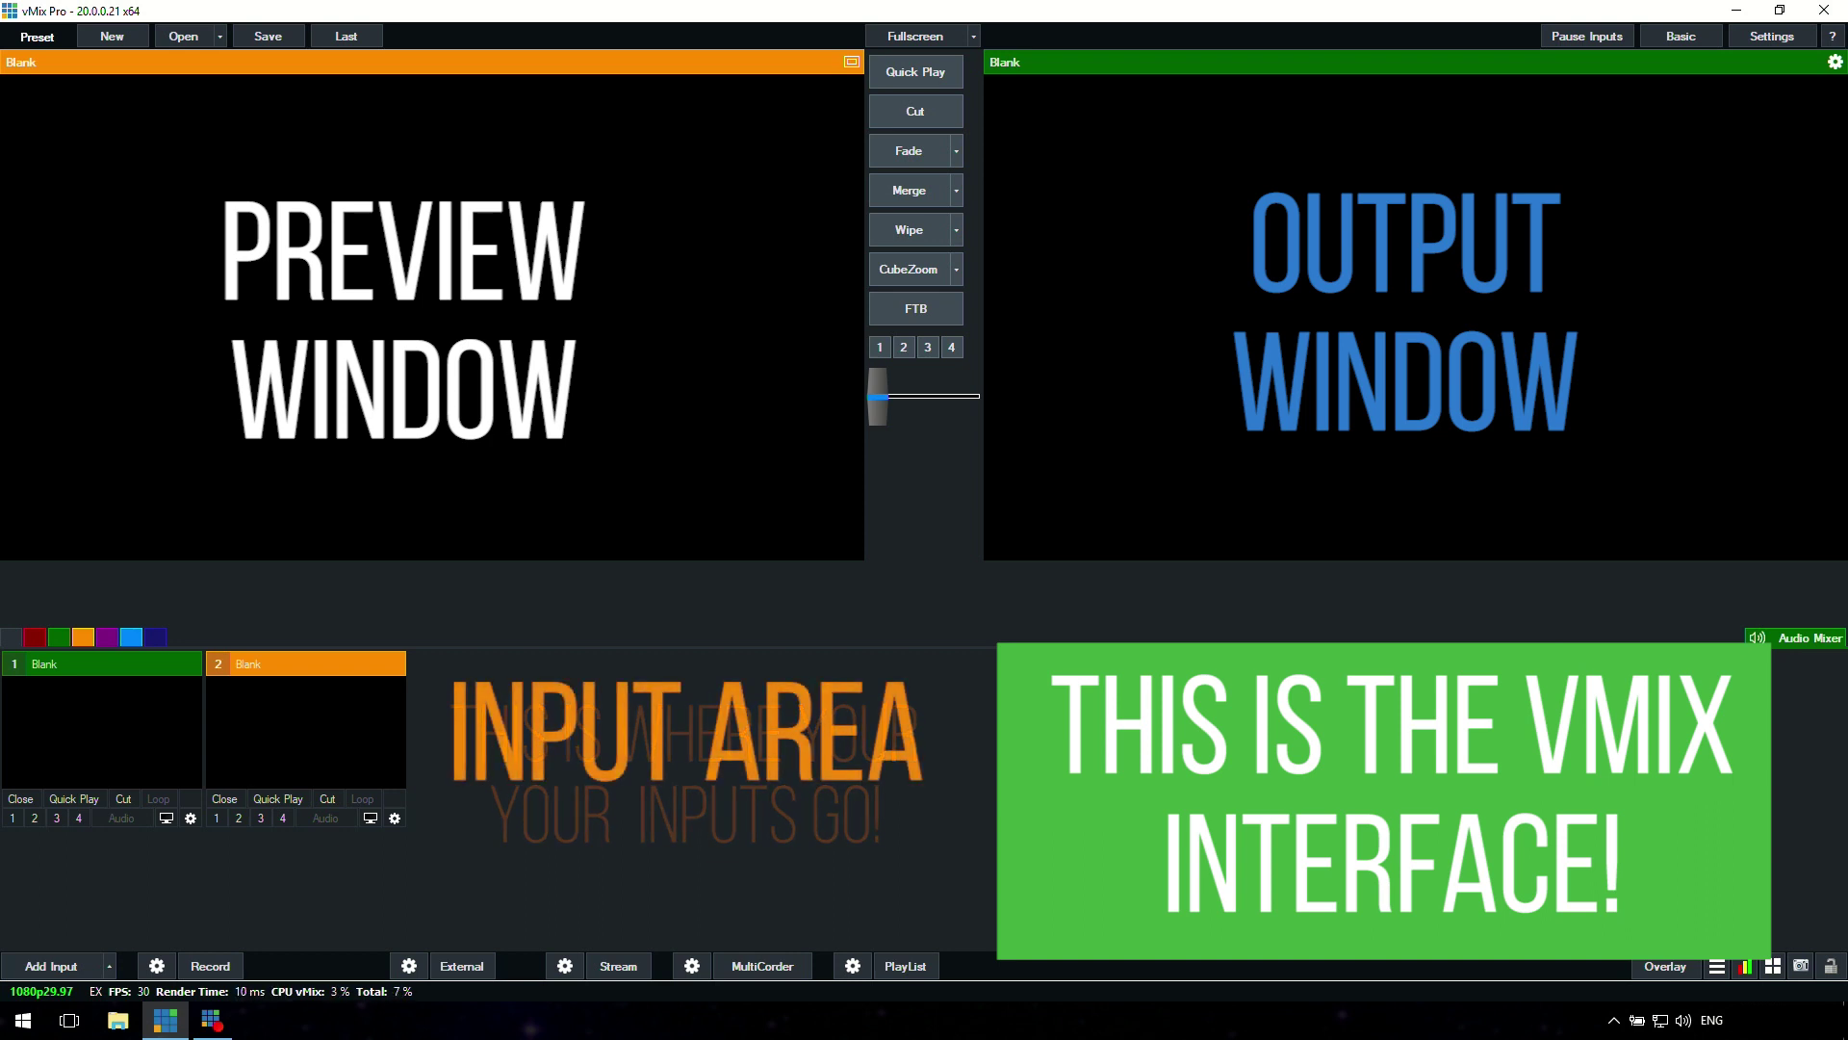
Add Koala.mp4 from the Episode 2 folder as a video input, making it input 1.
{"action": "left_click", "coordinate": [1796, 640]}
{"action": "left_click", "coordinate": [1796, 640]}
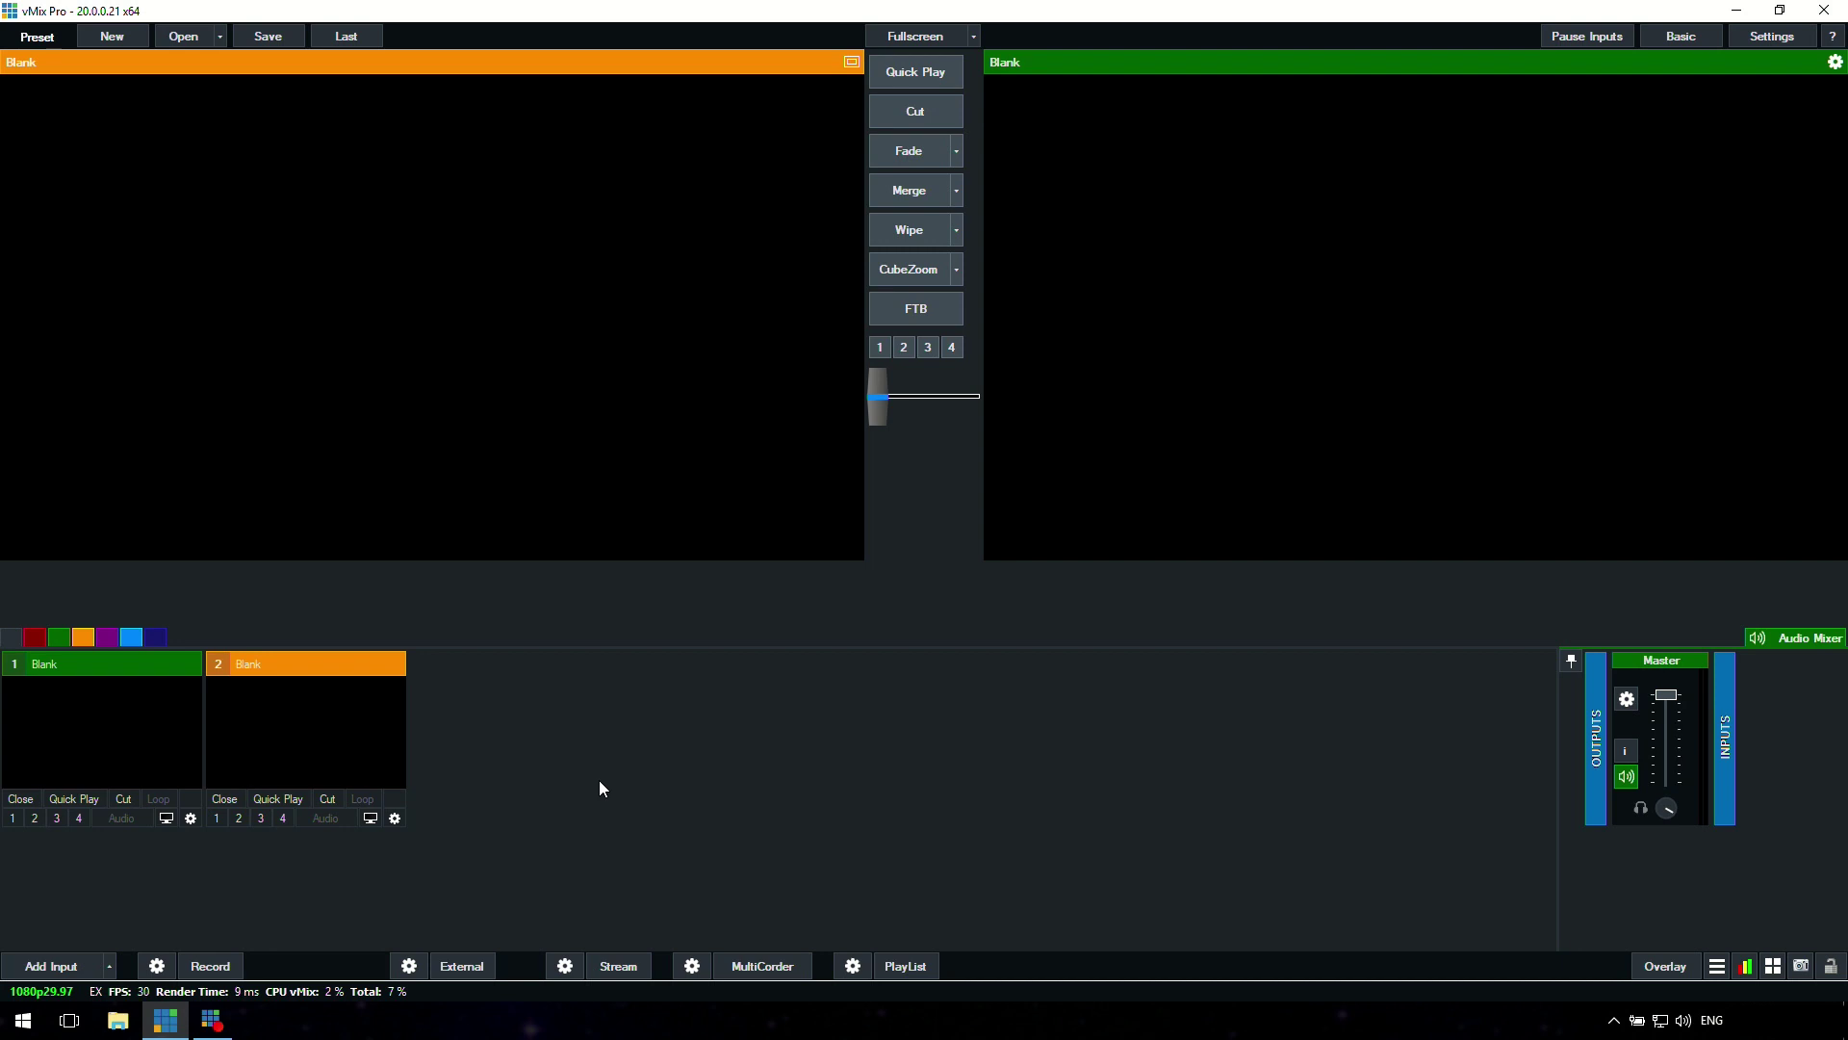
{"action": "left_click", "coordinate": [60, 967]}
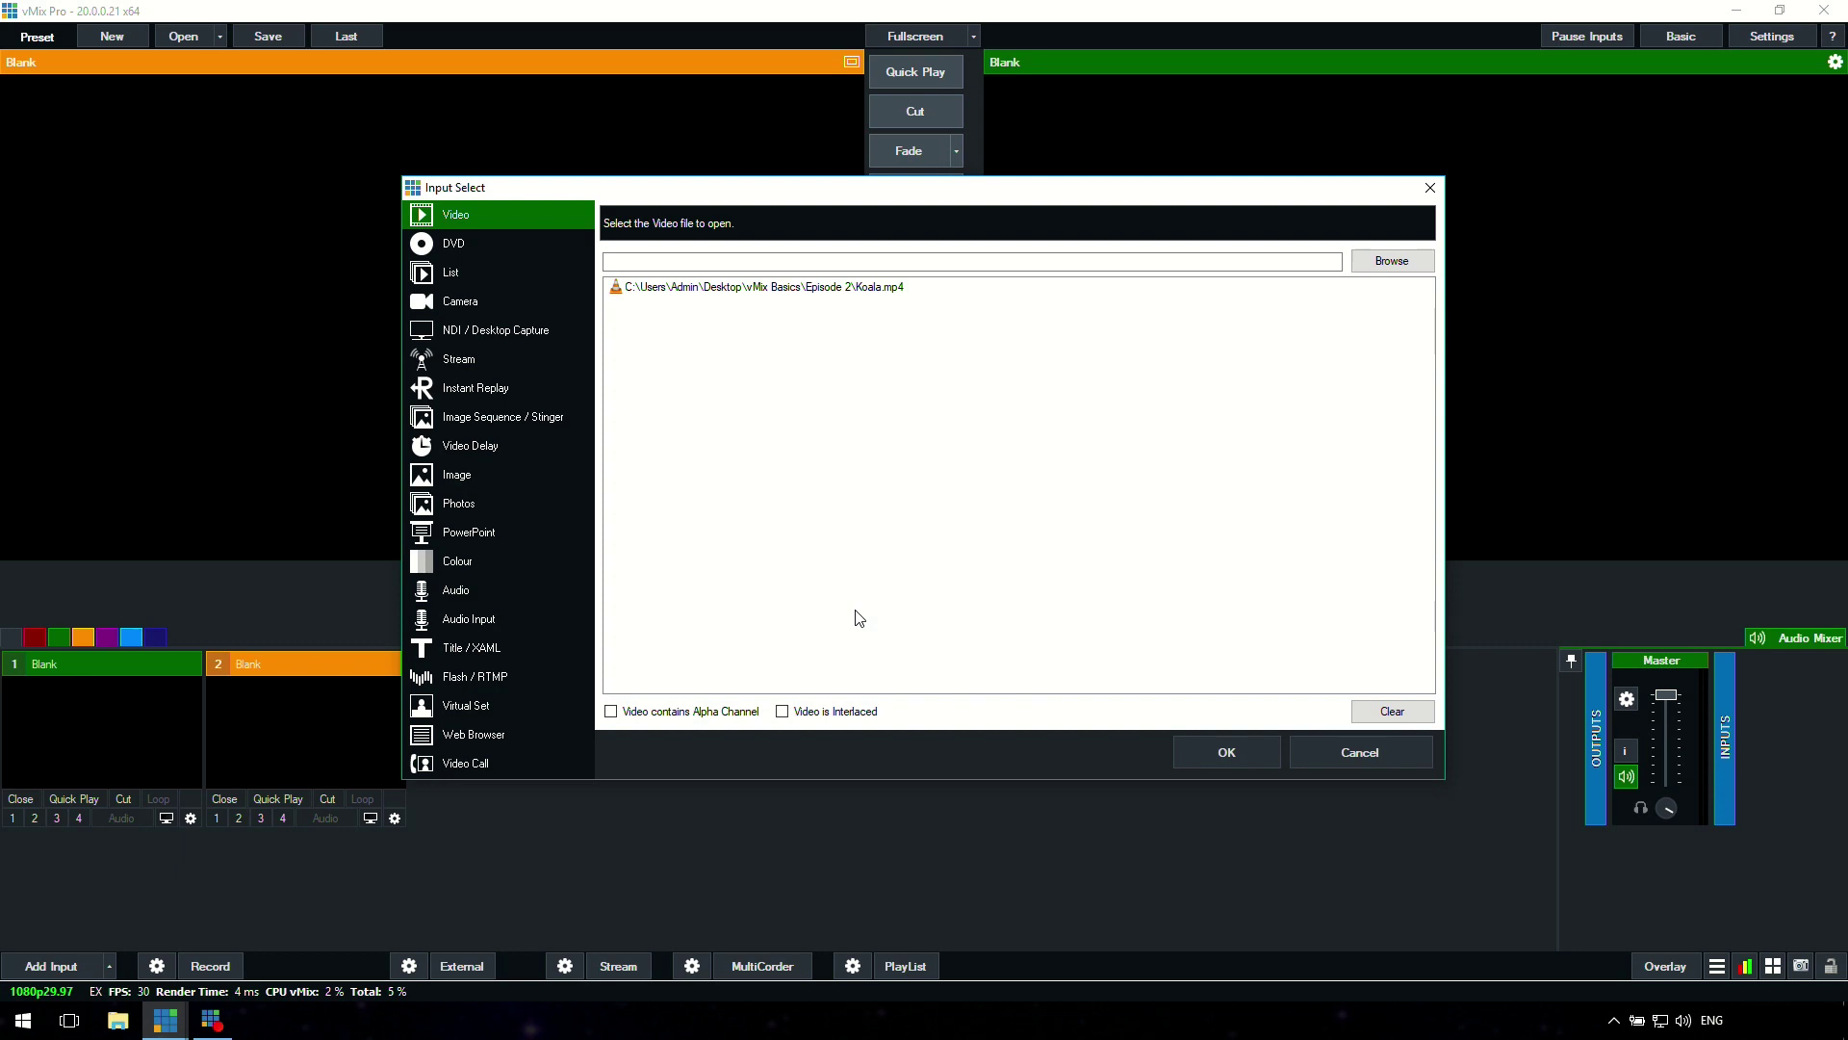
{"action": "left_click", "coordinate": [1393, 268]}
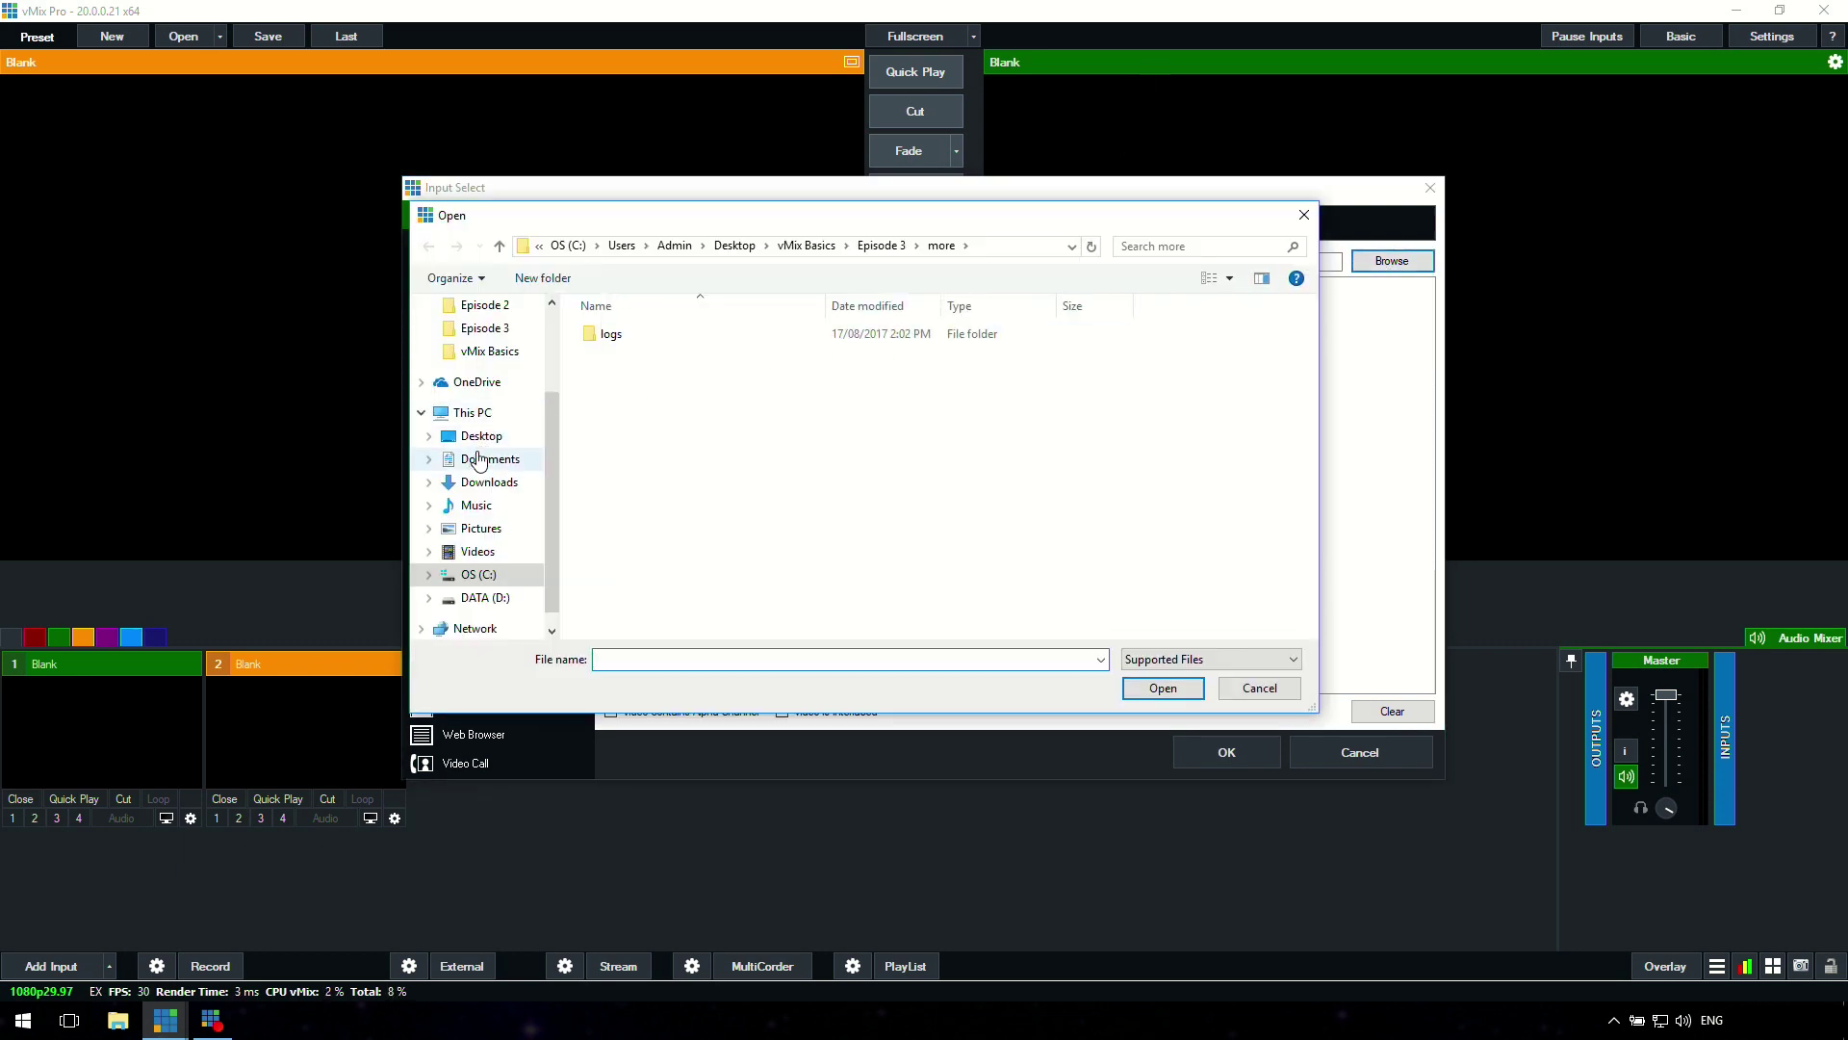
{"action": "scroll", "coordinate": [485, 460], "scroll_direction": "up", "scroll_amount": 1}
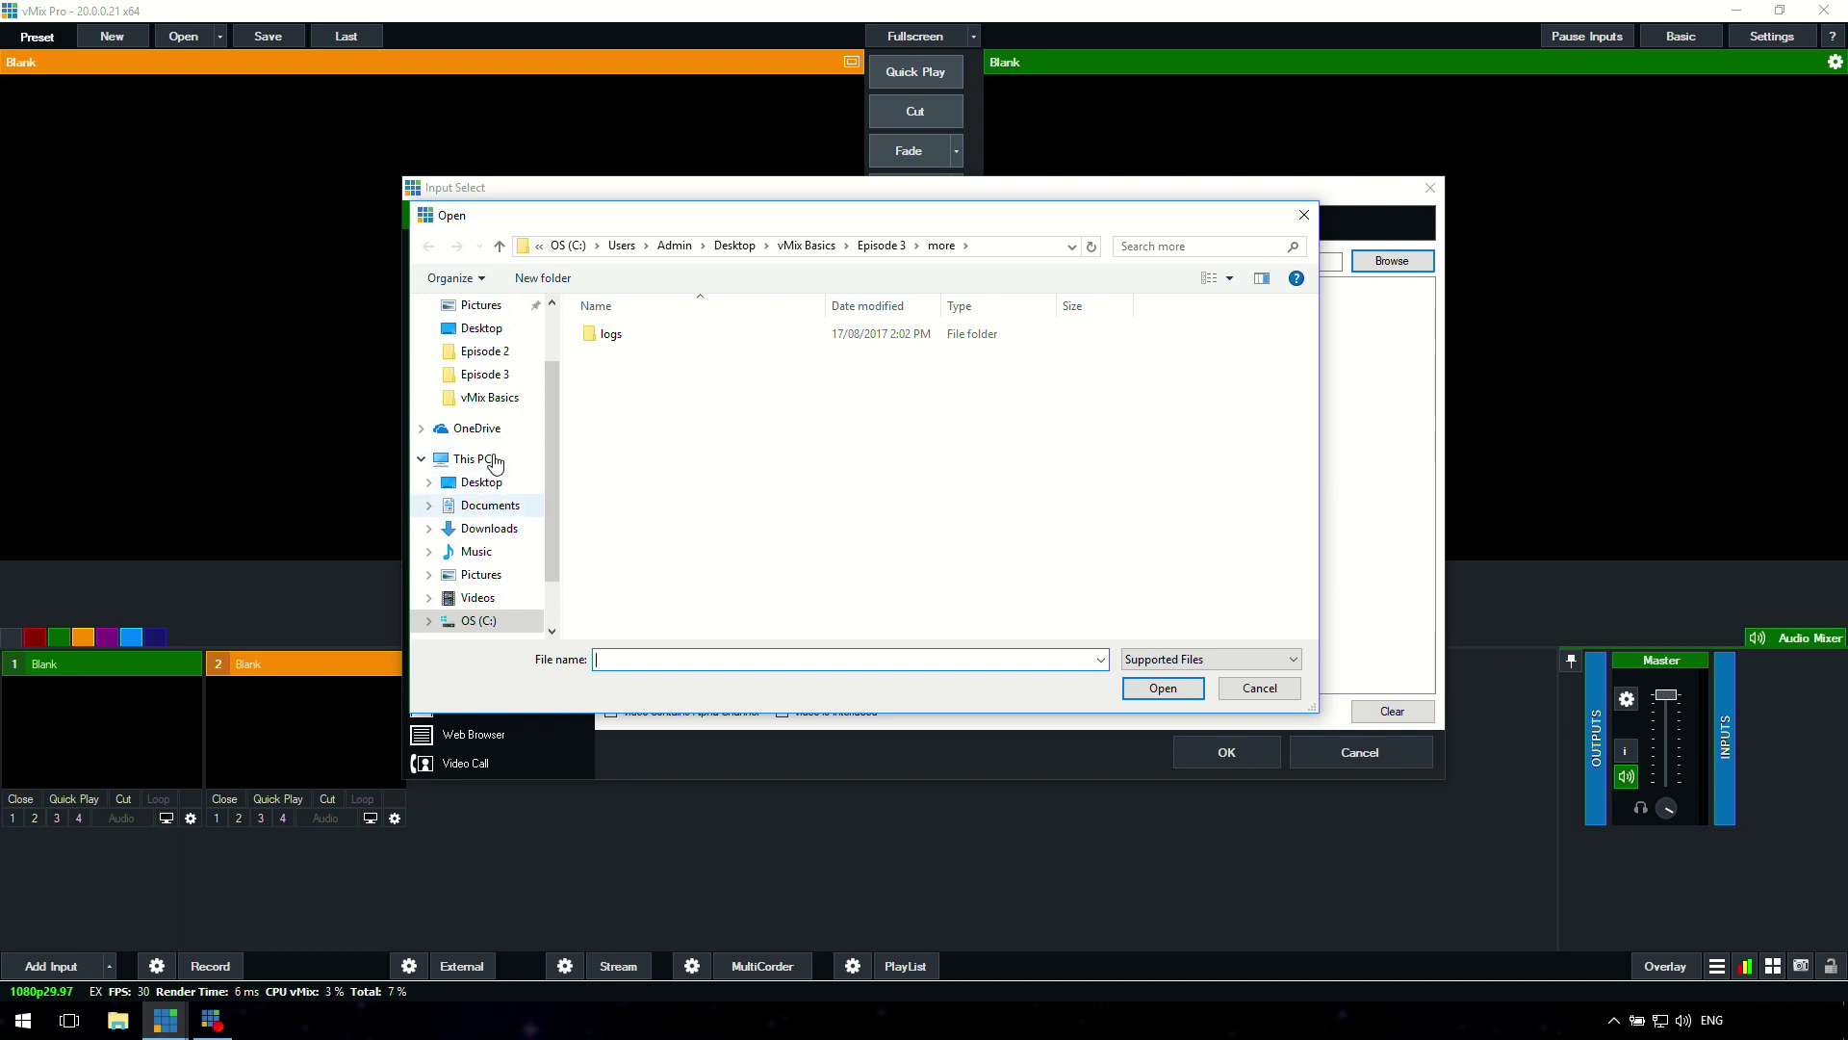
{"action": "left_click", "coordinate": [499, 361]}
{"action": "left_click", "coordinate": [628, 337]}
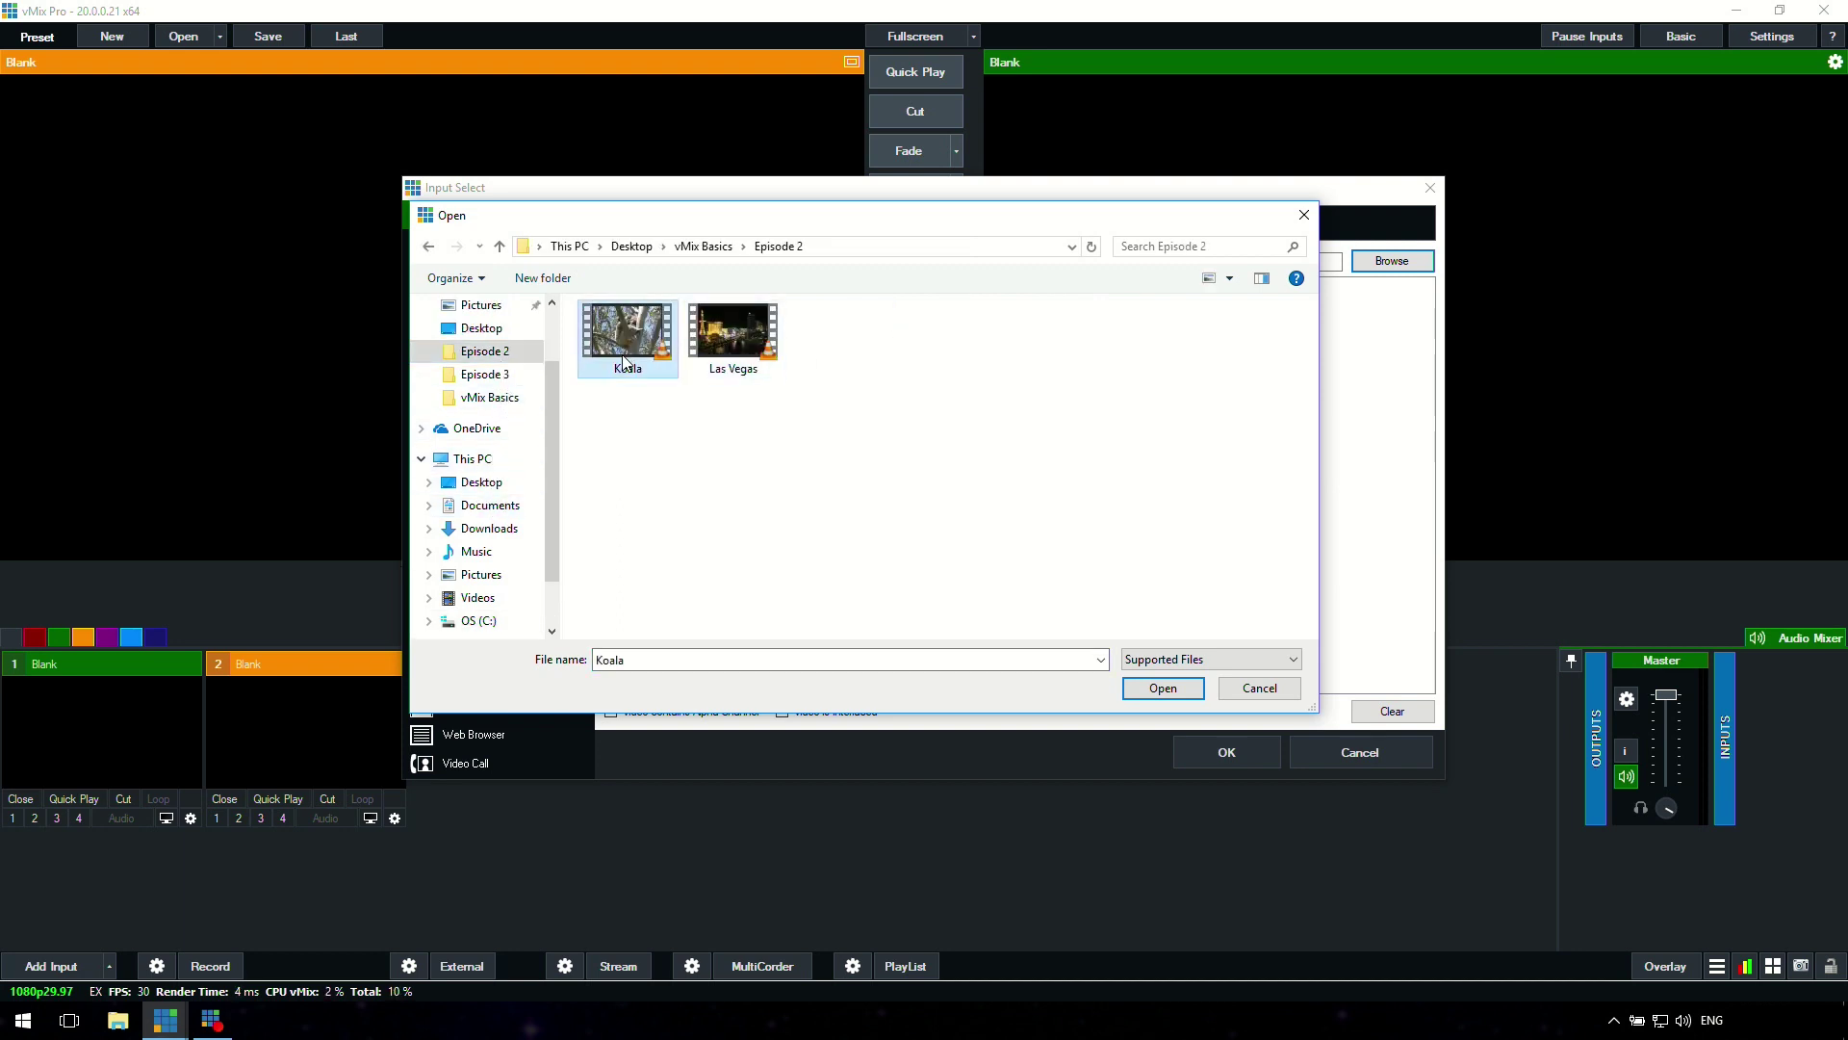
{"action": "left_click", "coordinate": [1153, 691]}
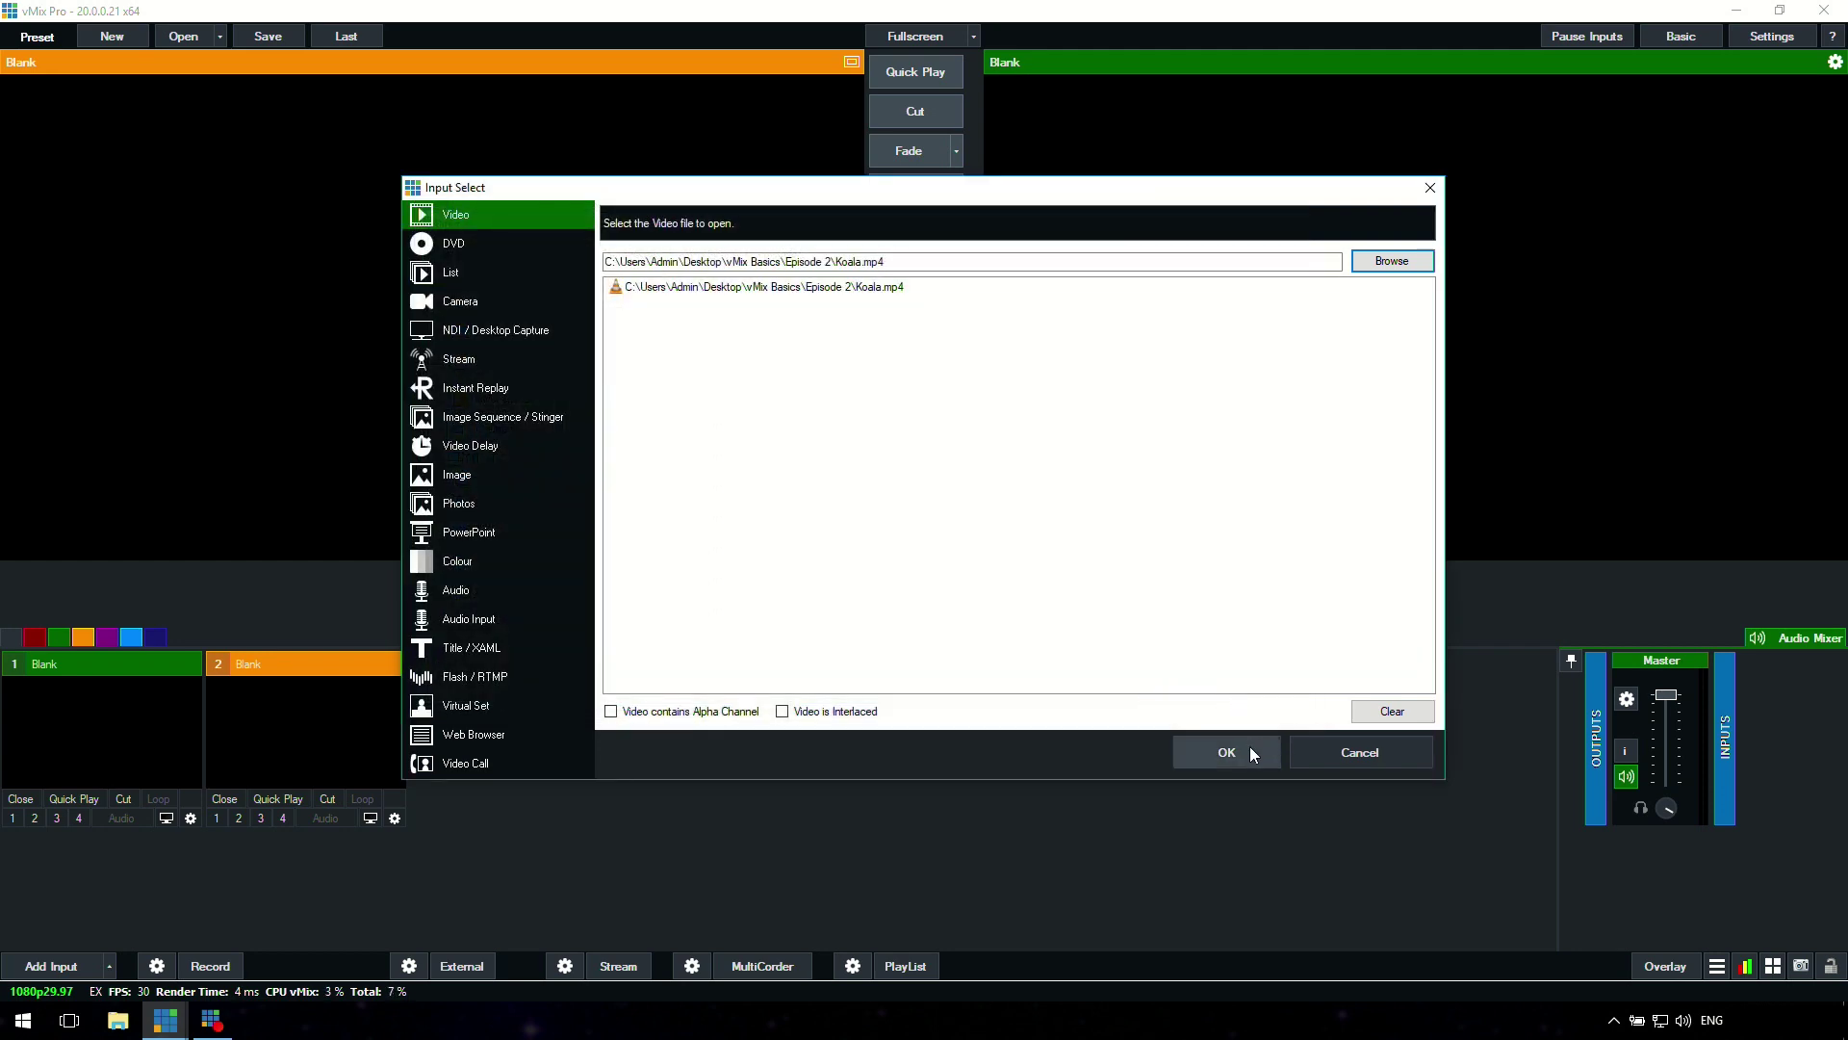
{"action": "left_click", "coordinate": [1238, 752]}
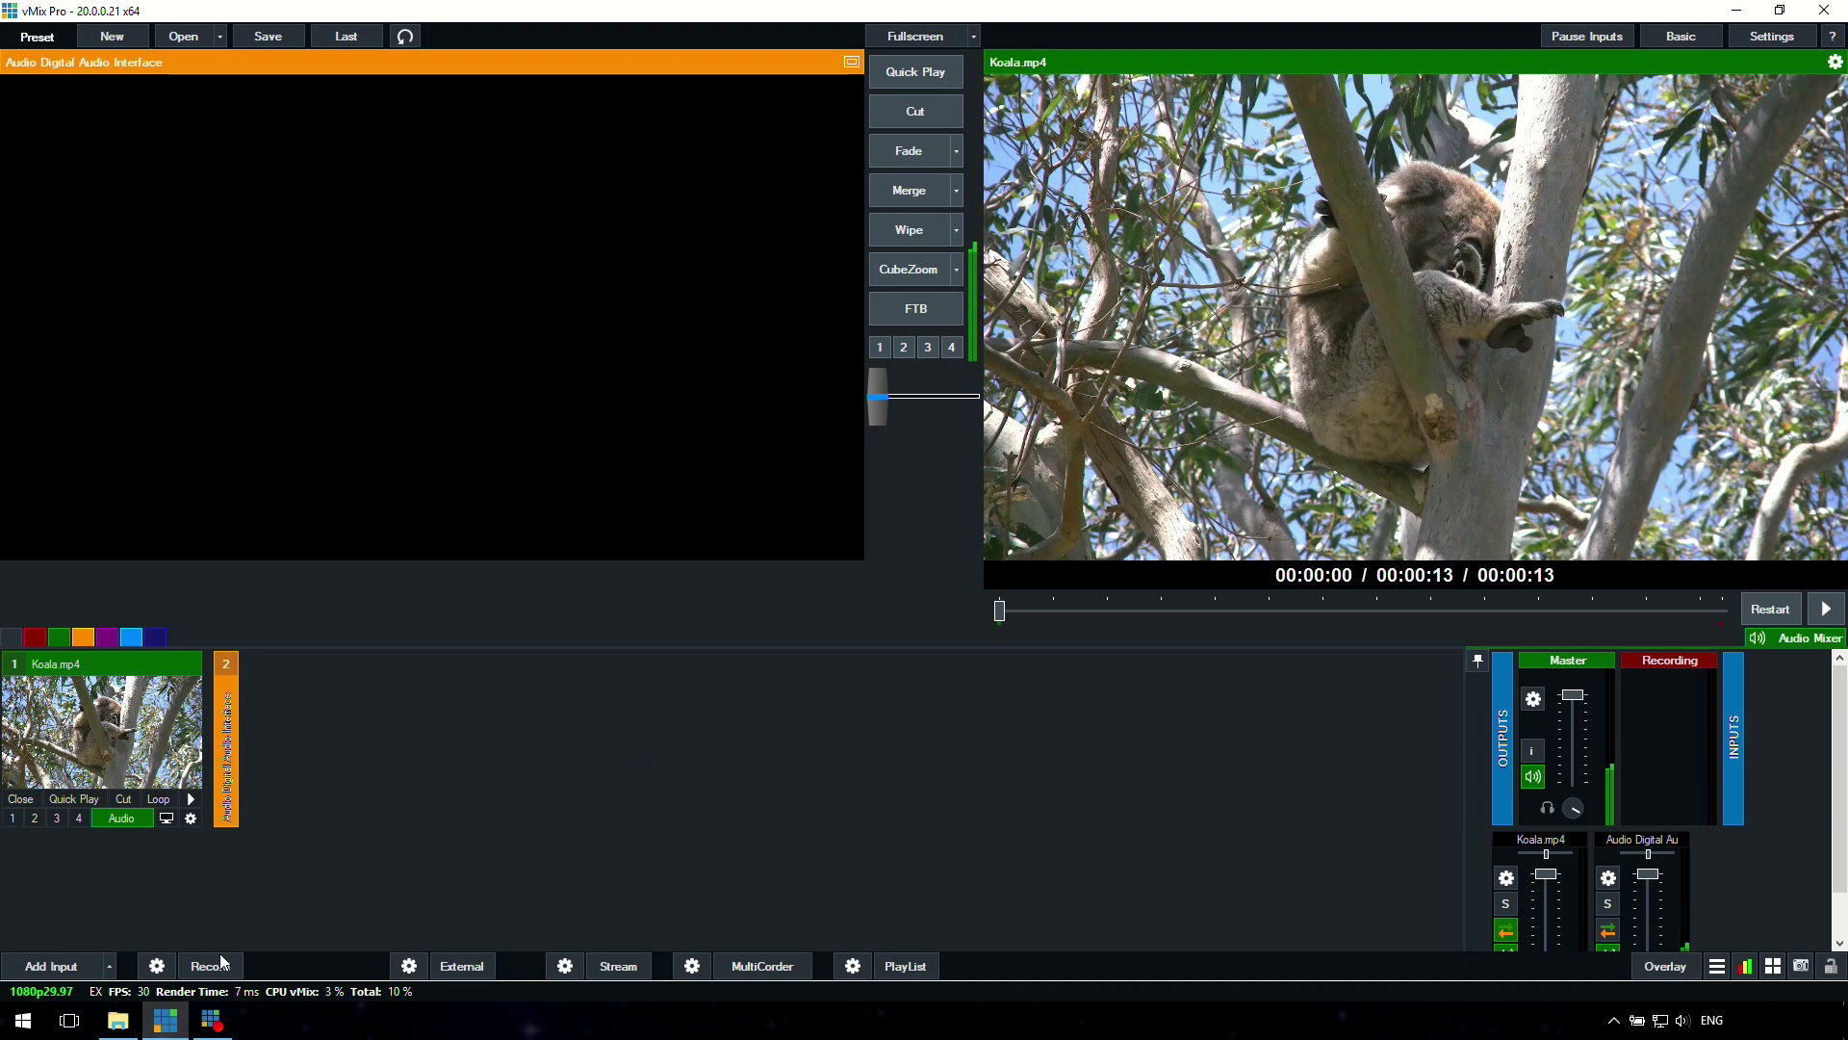
Open the vMix Stock Videos folder, select the first ten clips, then minimise File Explorer.
{"action": "left_click", "coordinate": [123, 1025]}
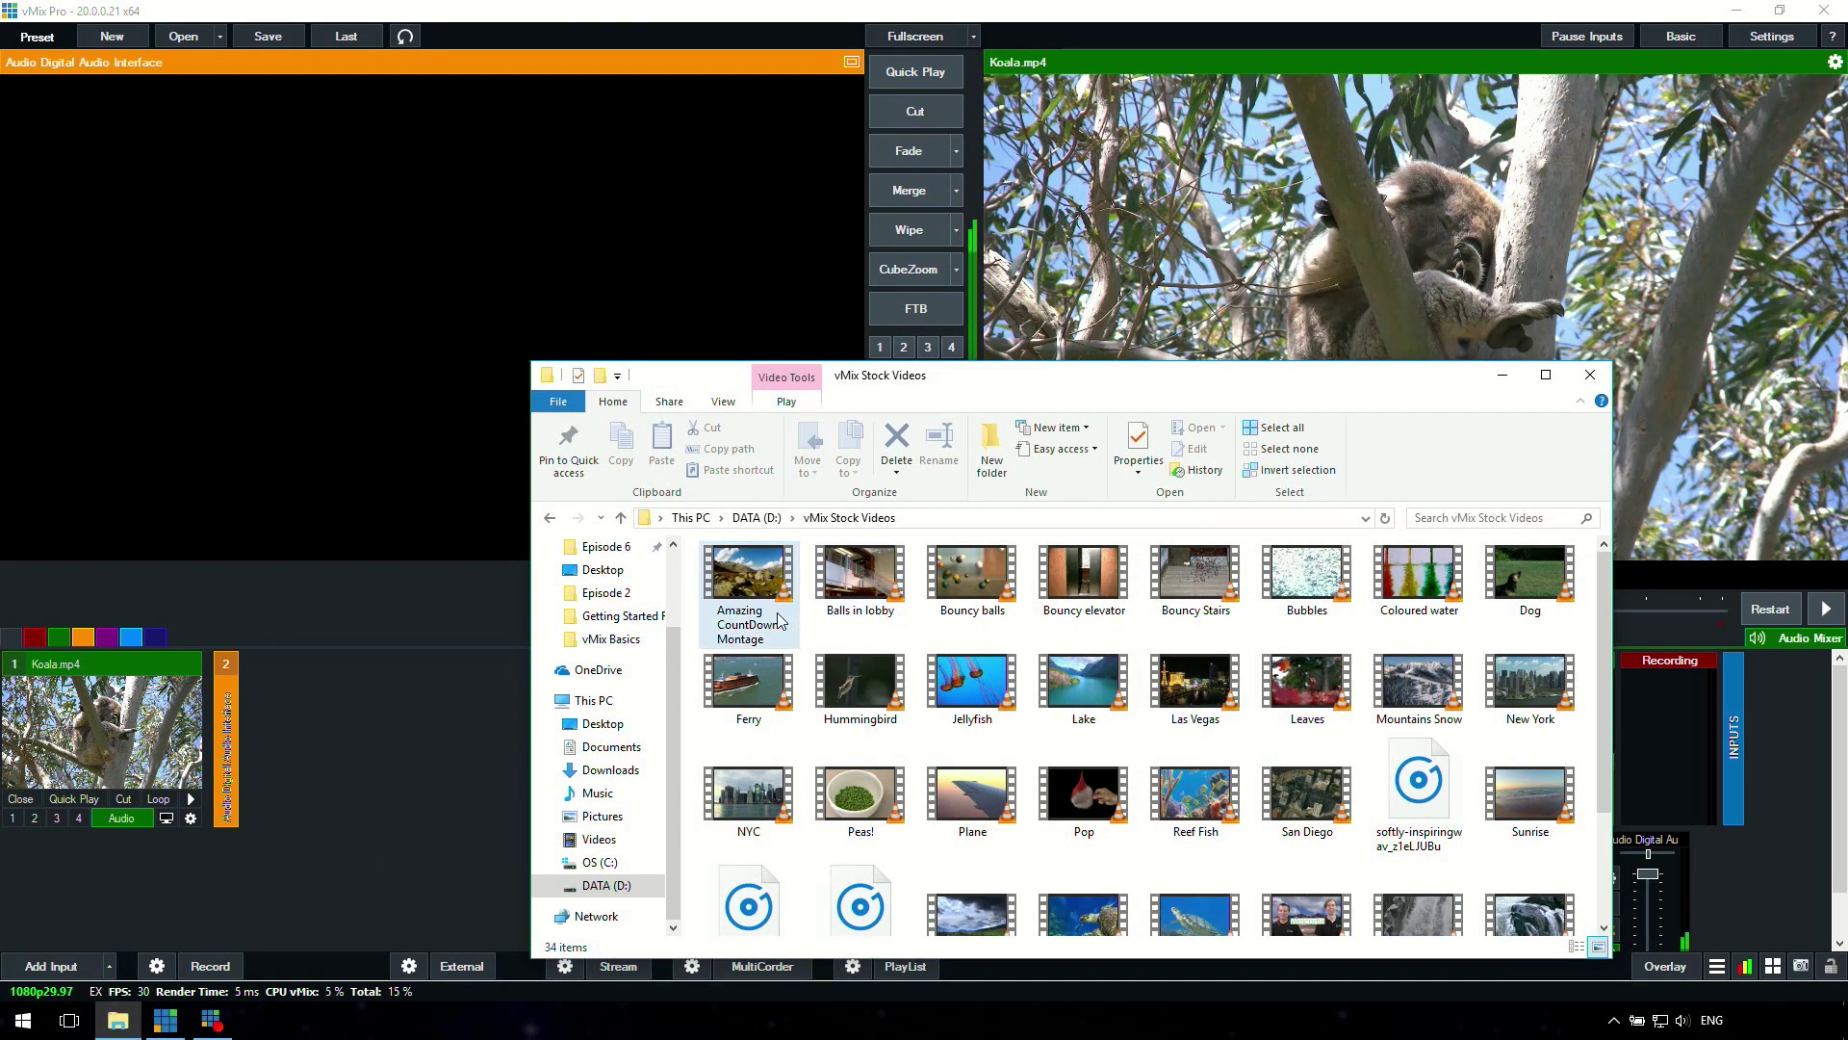
{"action": "left_click_drag", "start_coordinate": [693, 542], "coordinate": [433, 765]}
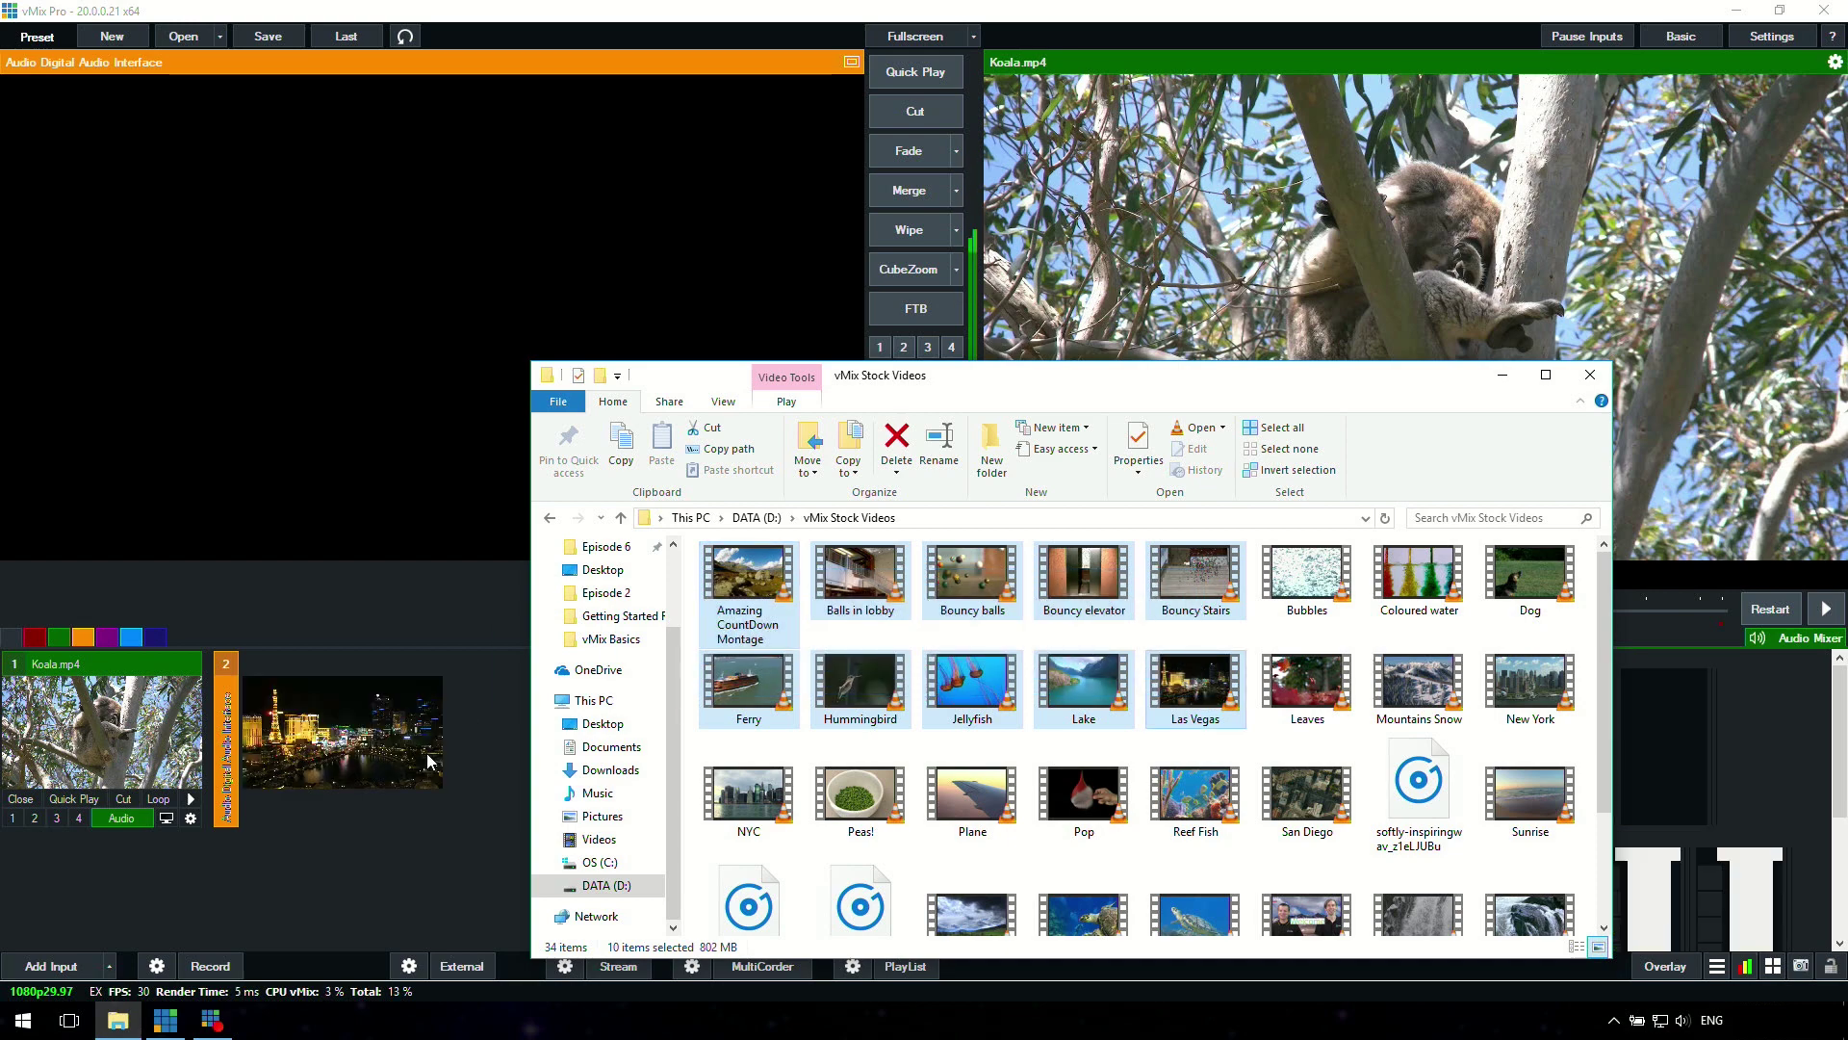
{"action": "left_click", "coordinate": [1503, 375]}
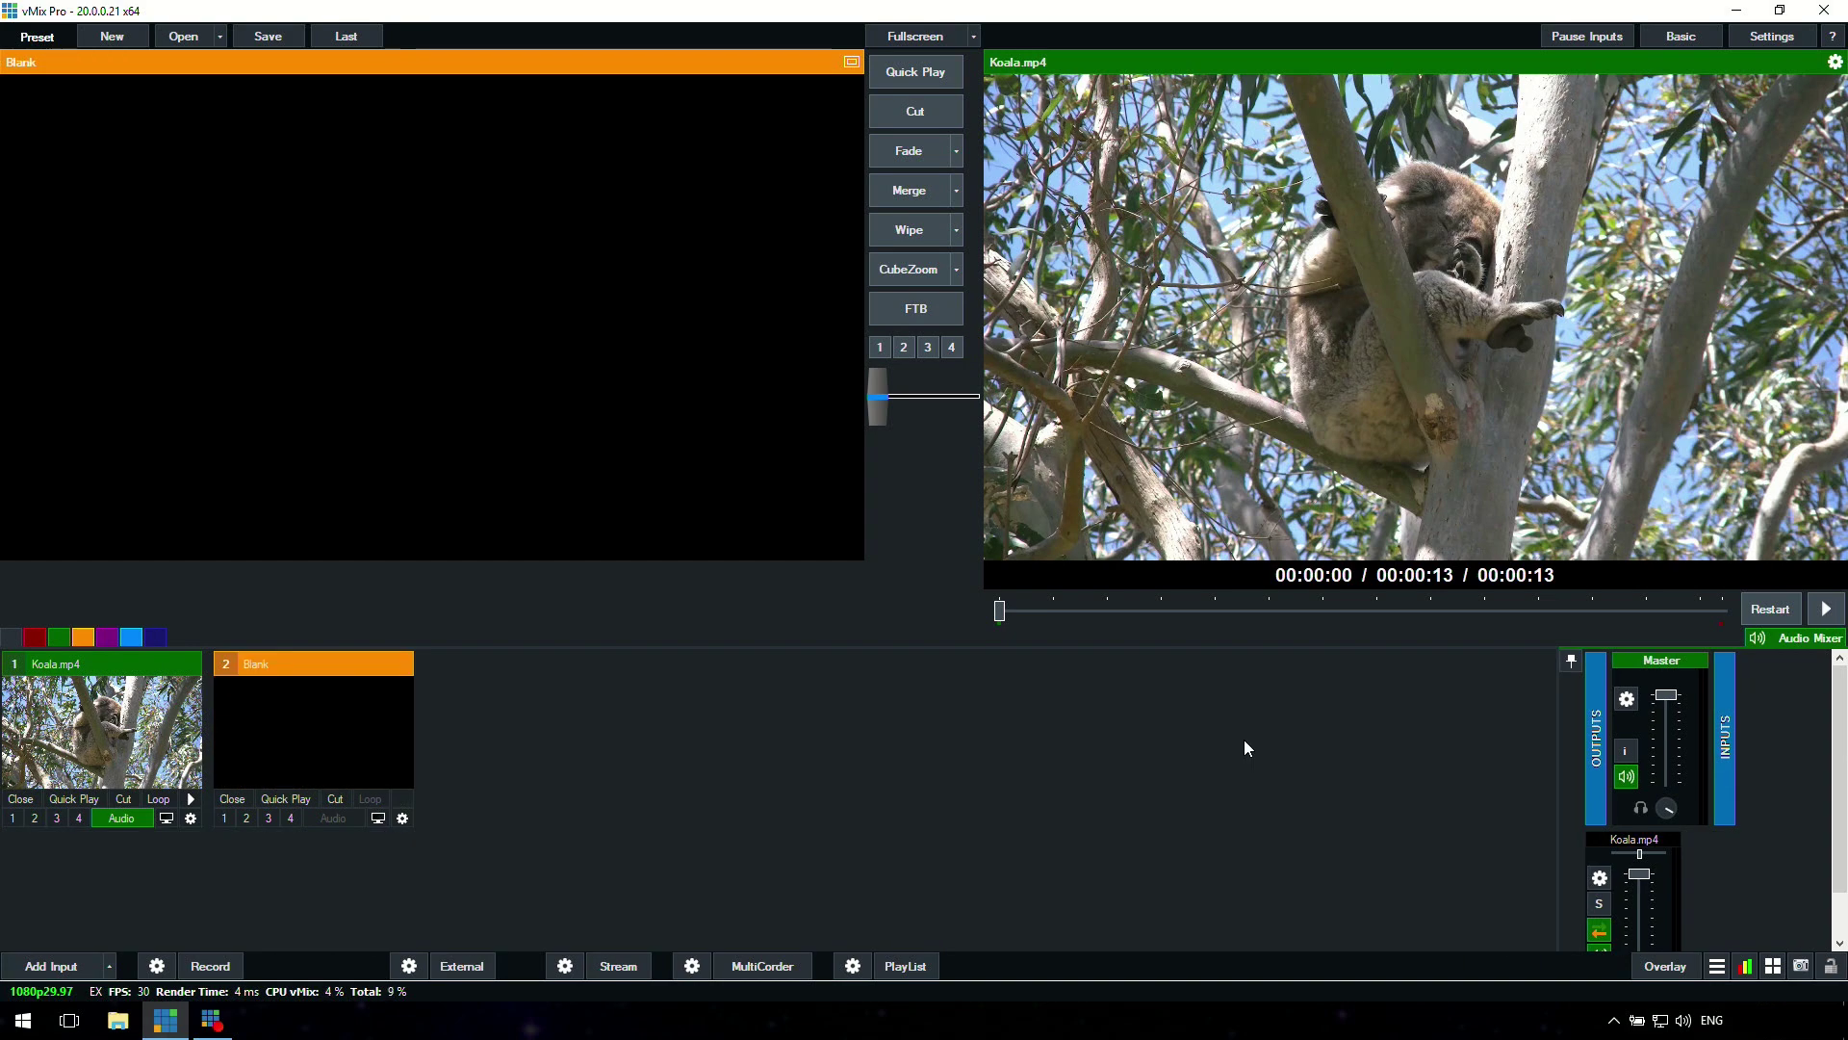
Set Preview Colour to green and Output Colour to red in Display settings, then restart vMix.
{"action": "left_click", "coordinate": [1769, 38]}
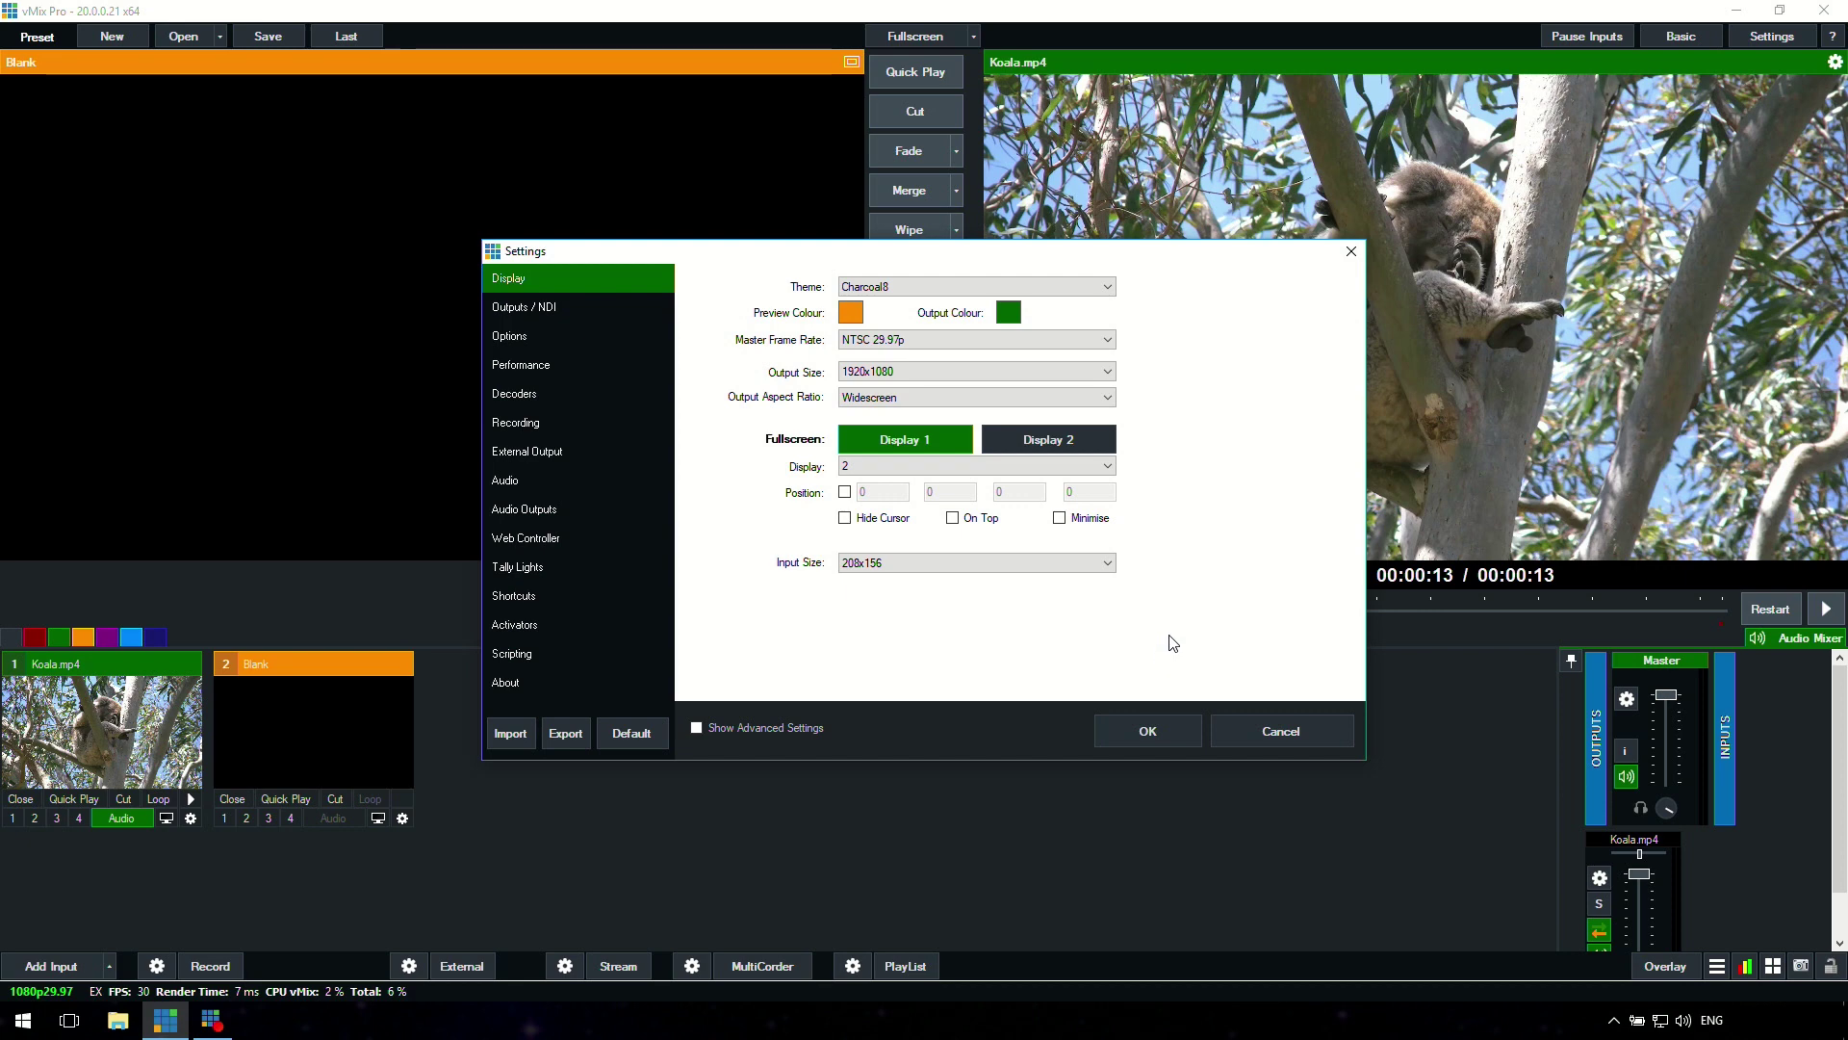
{"action": "left_click", "coordinate": [851, 316]}
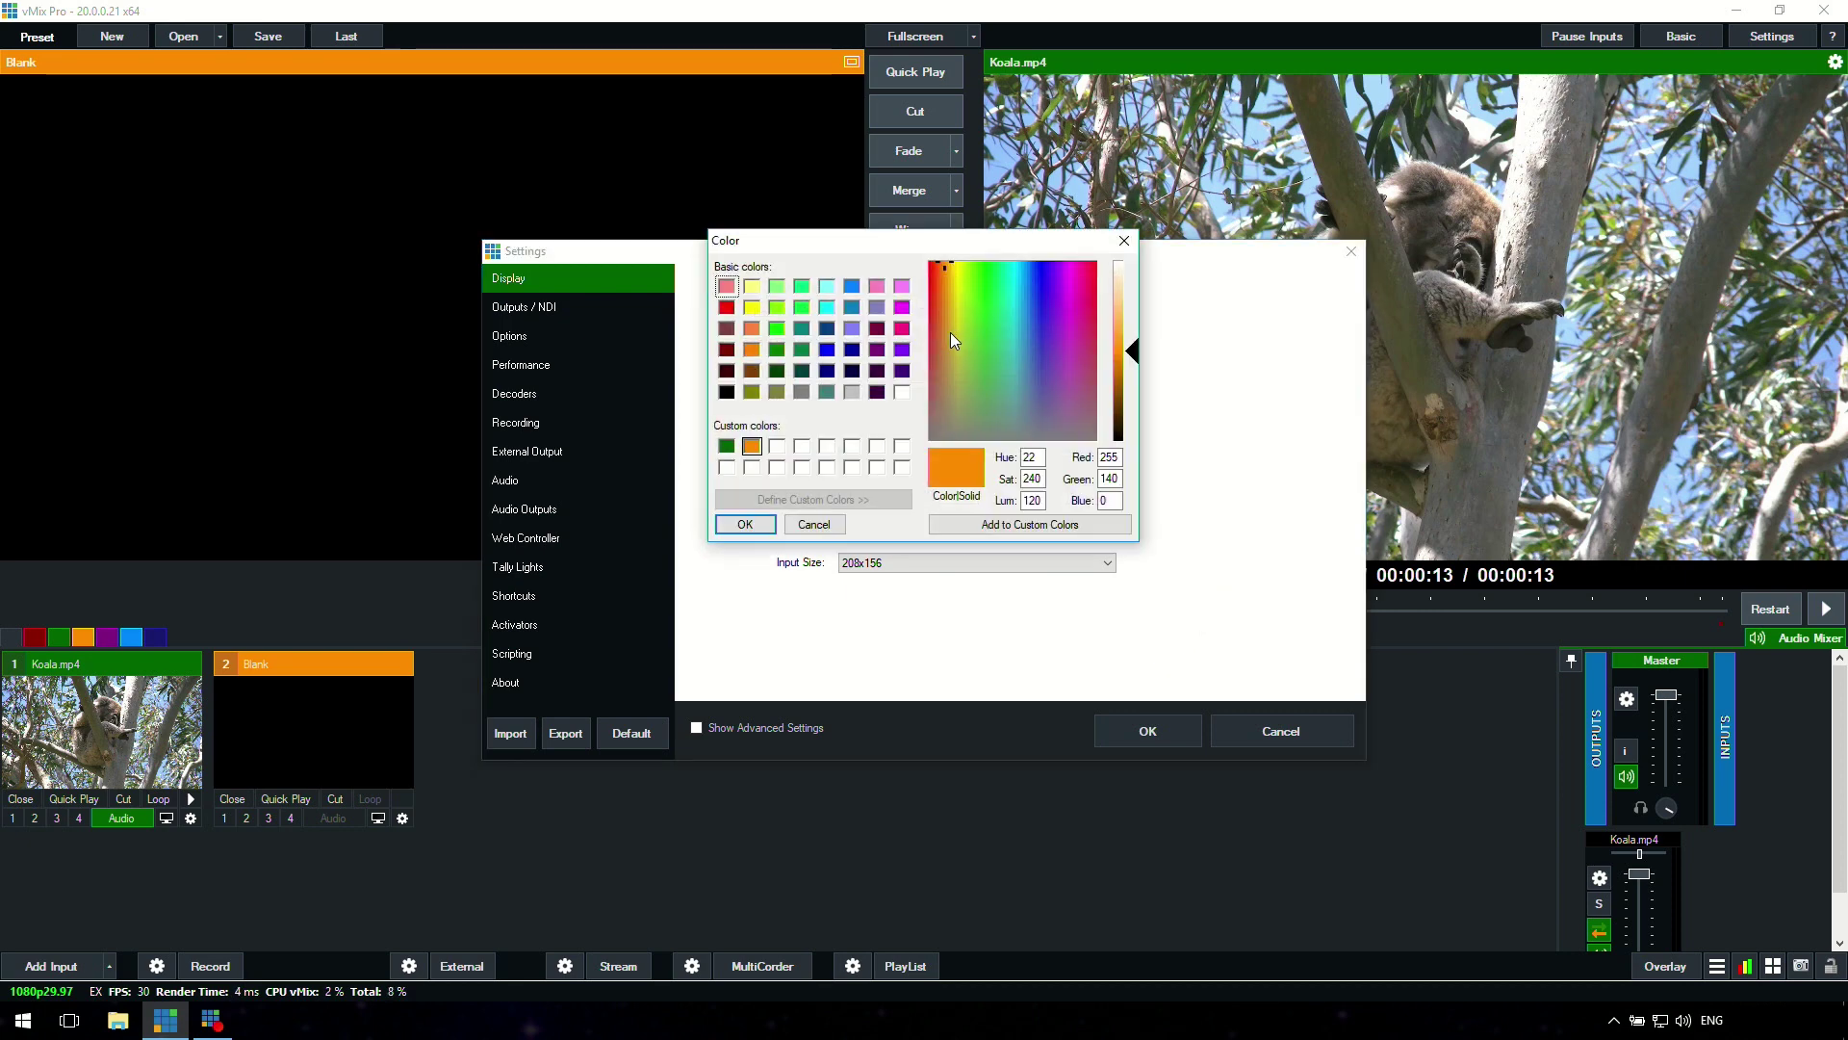
{"action": "left_click", "coordinate": [776, 328]}
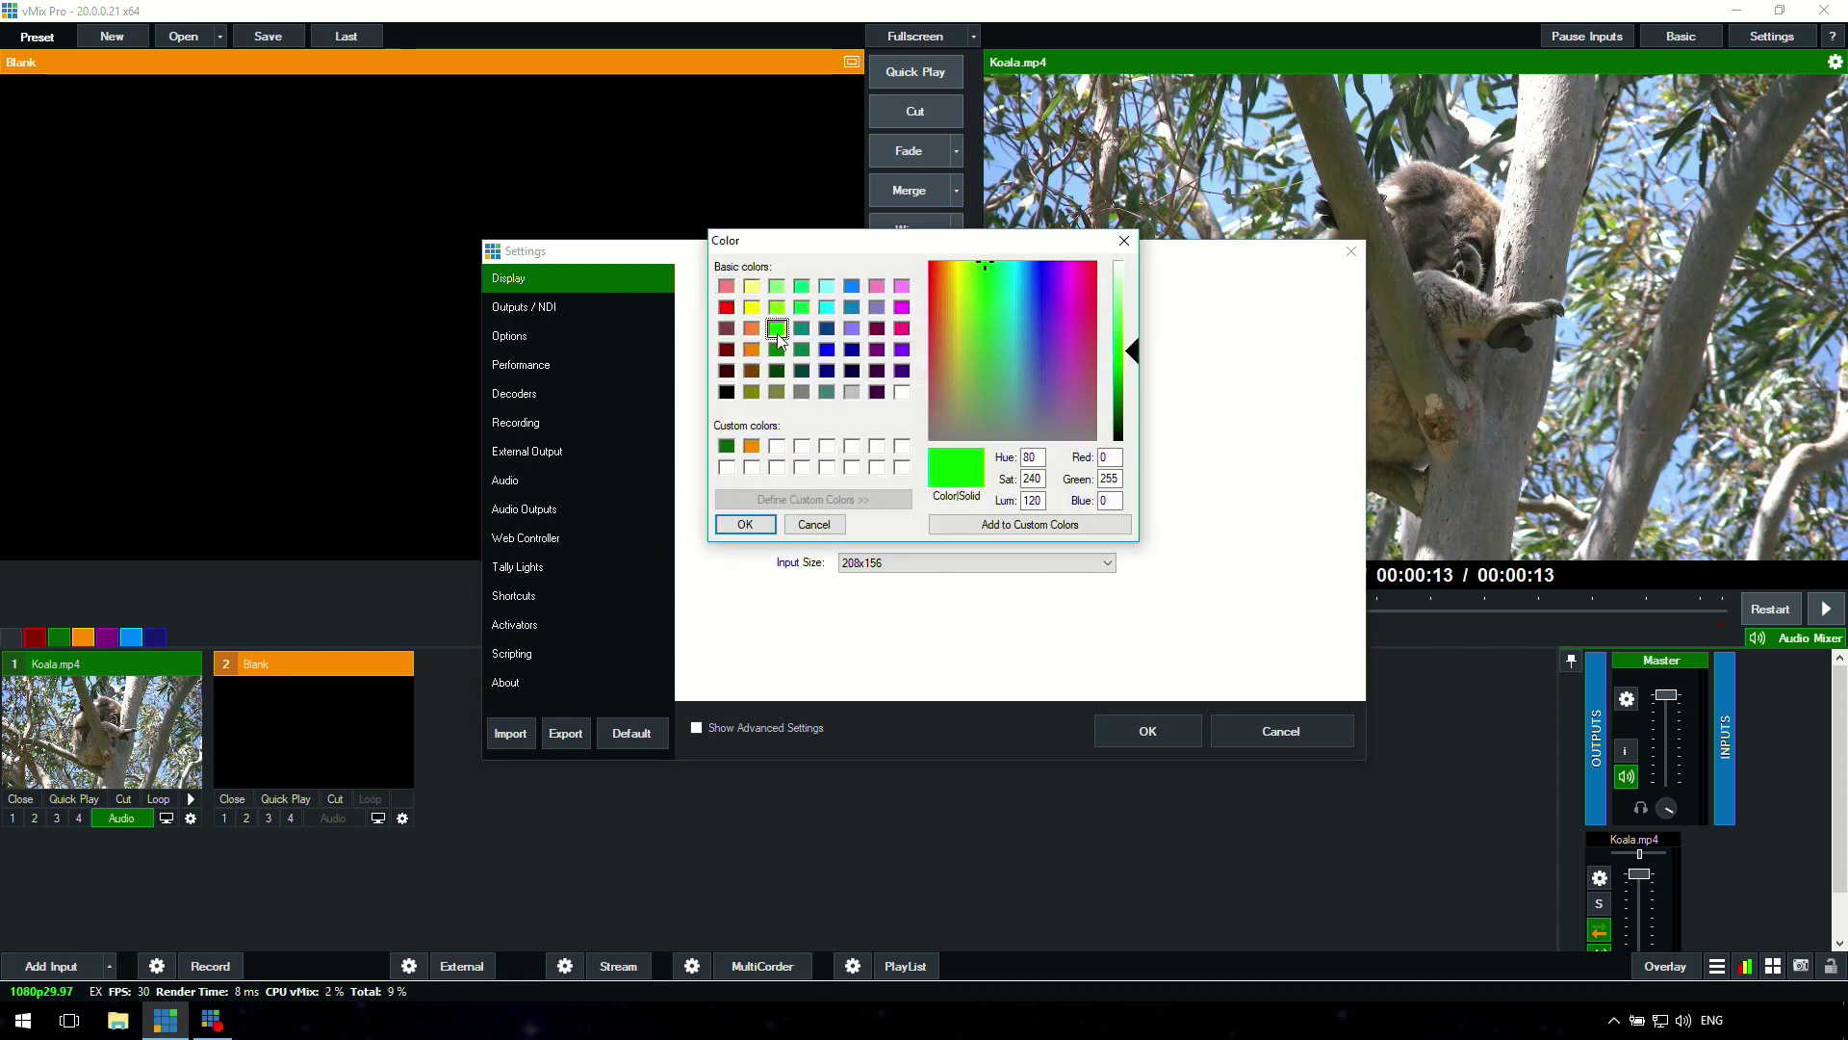
{"action": "left_click", "coordinate": [745, 525]}
{"action": "left_click", "coordinate": [1007, 312]}
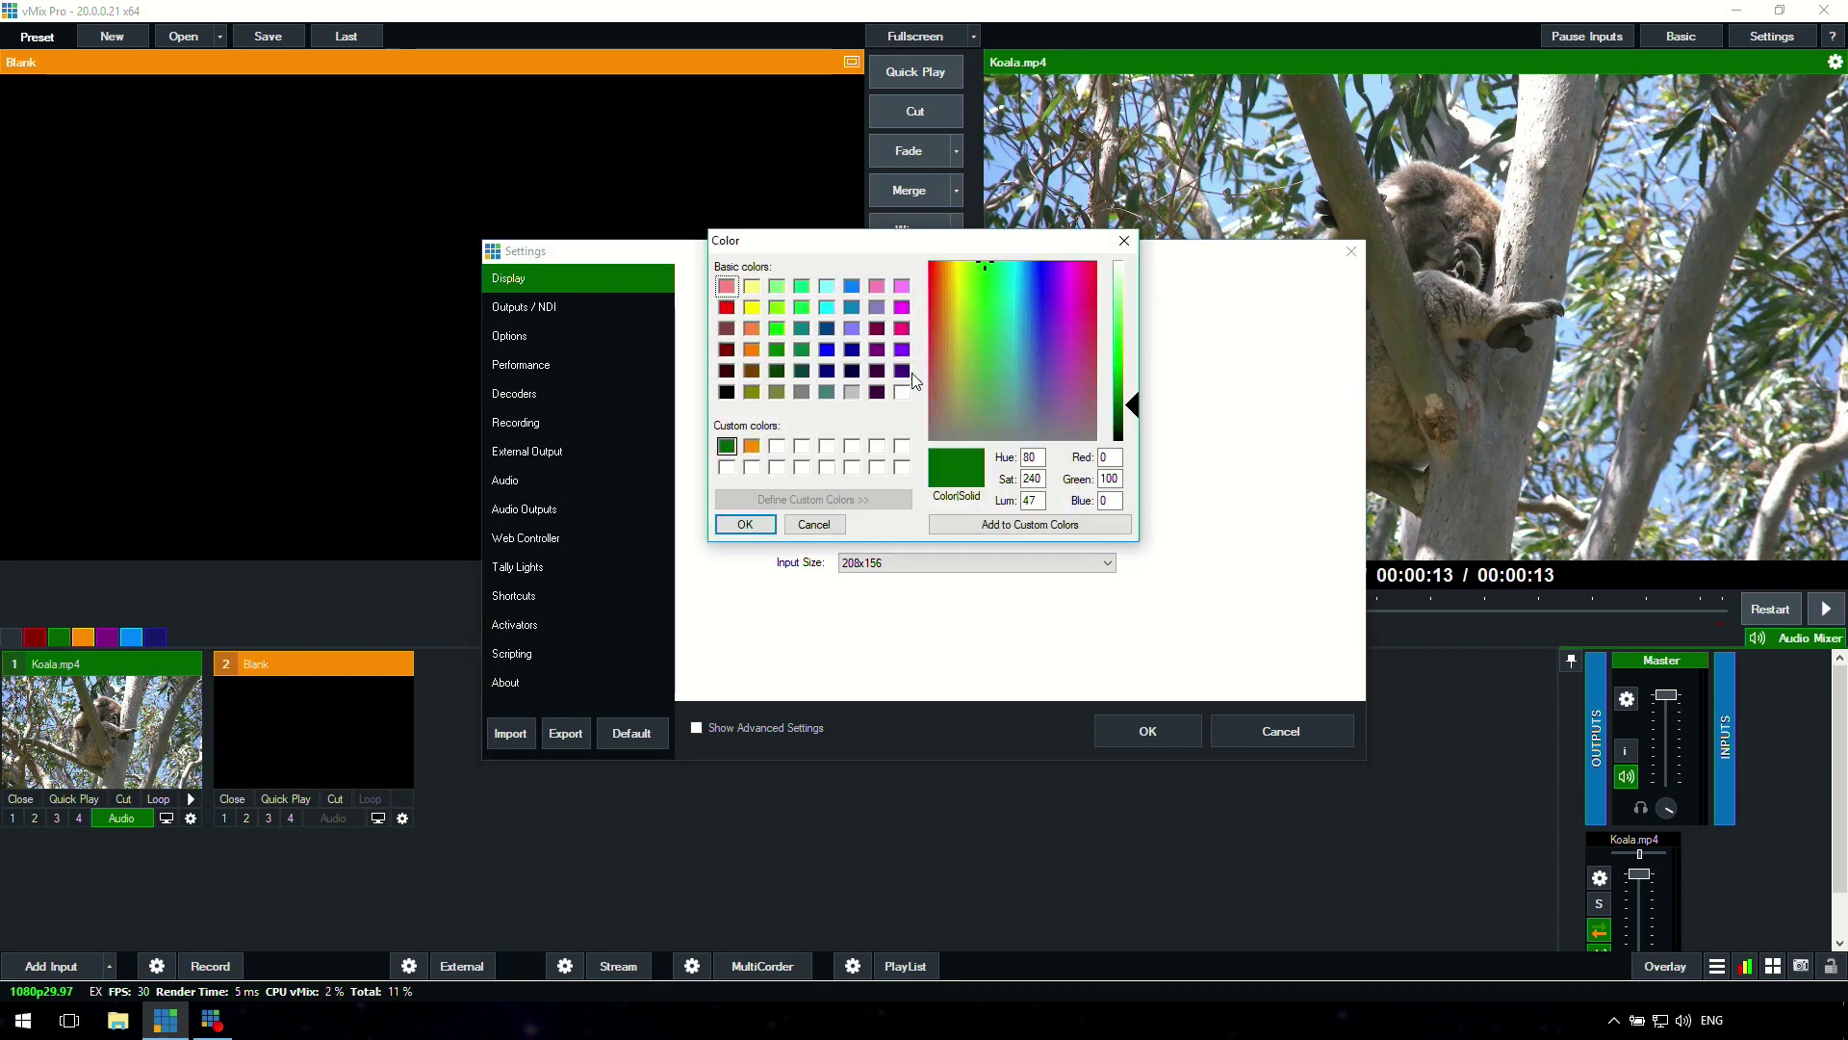
{"action": "left_click", "coordinate": [726, 307]}
{"action": "left_click", "coordinate": [745, 524]}
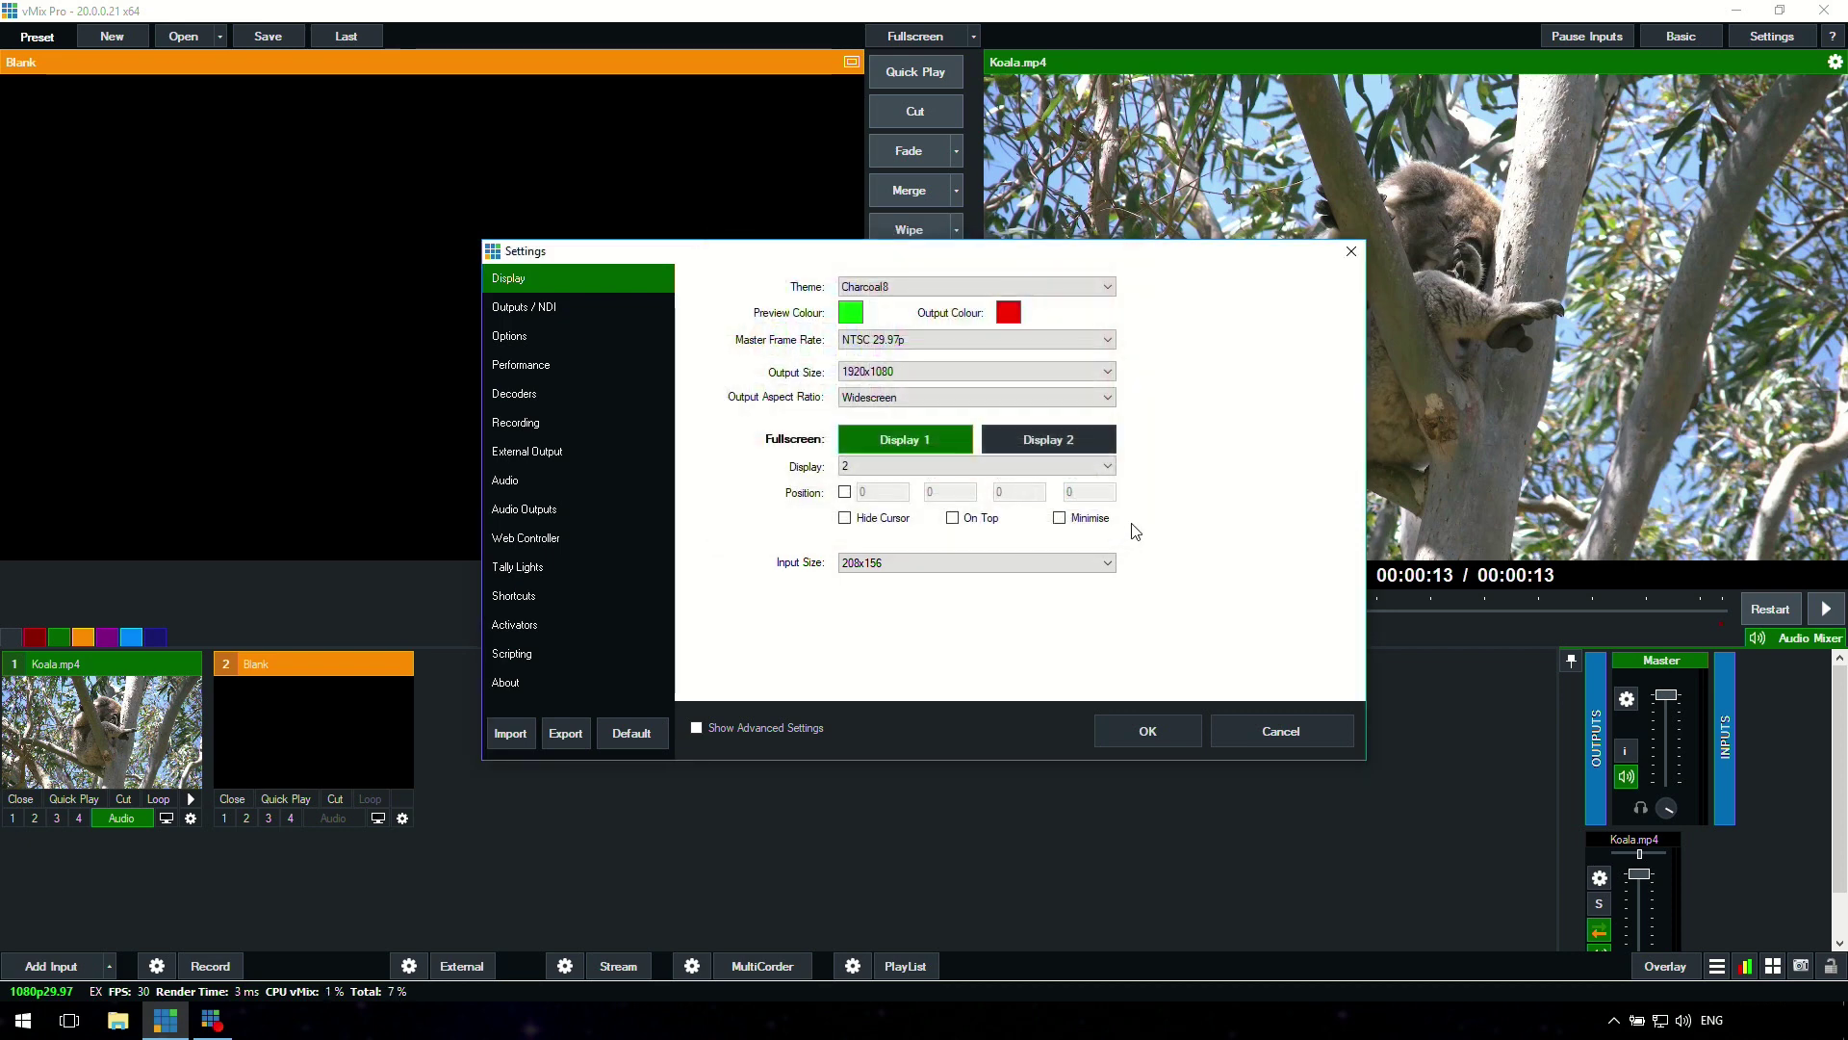
{"action": "left_click", "coordinate": [1152, 729]}
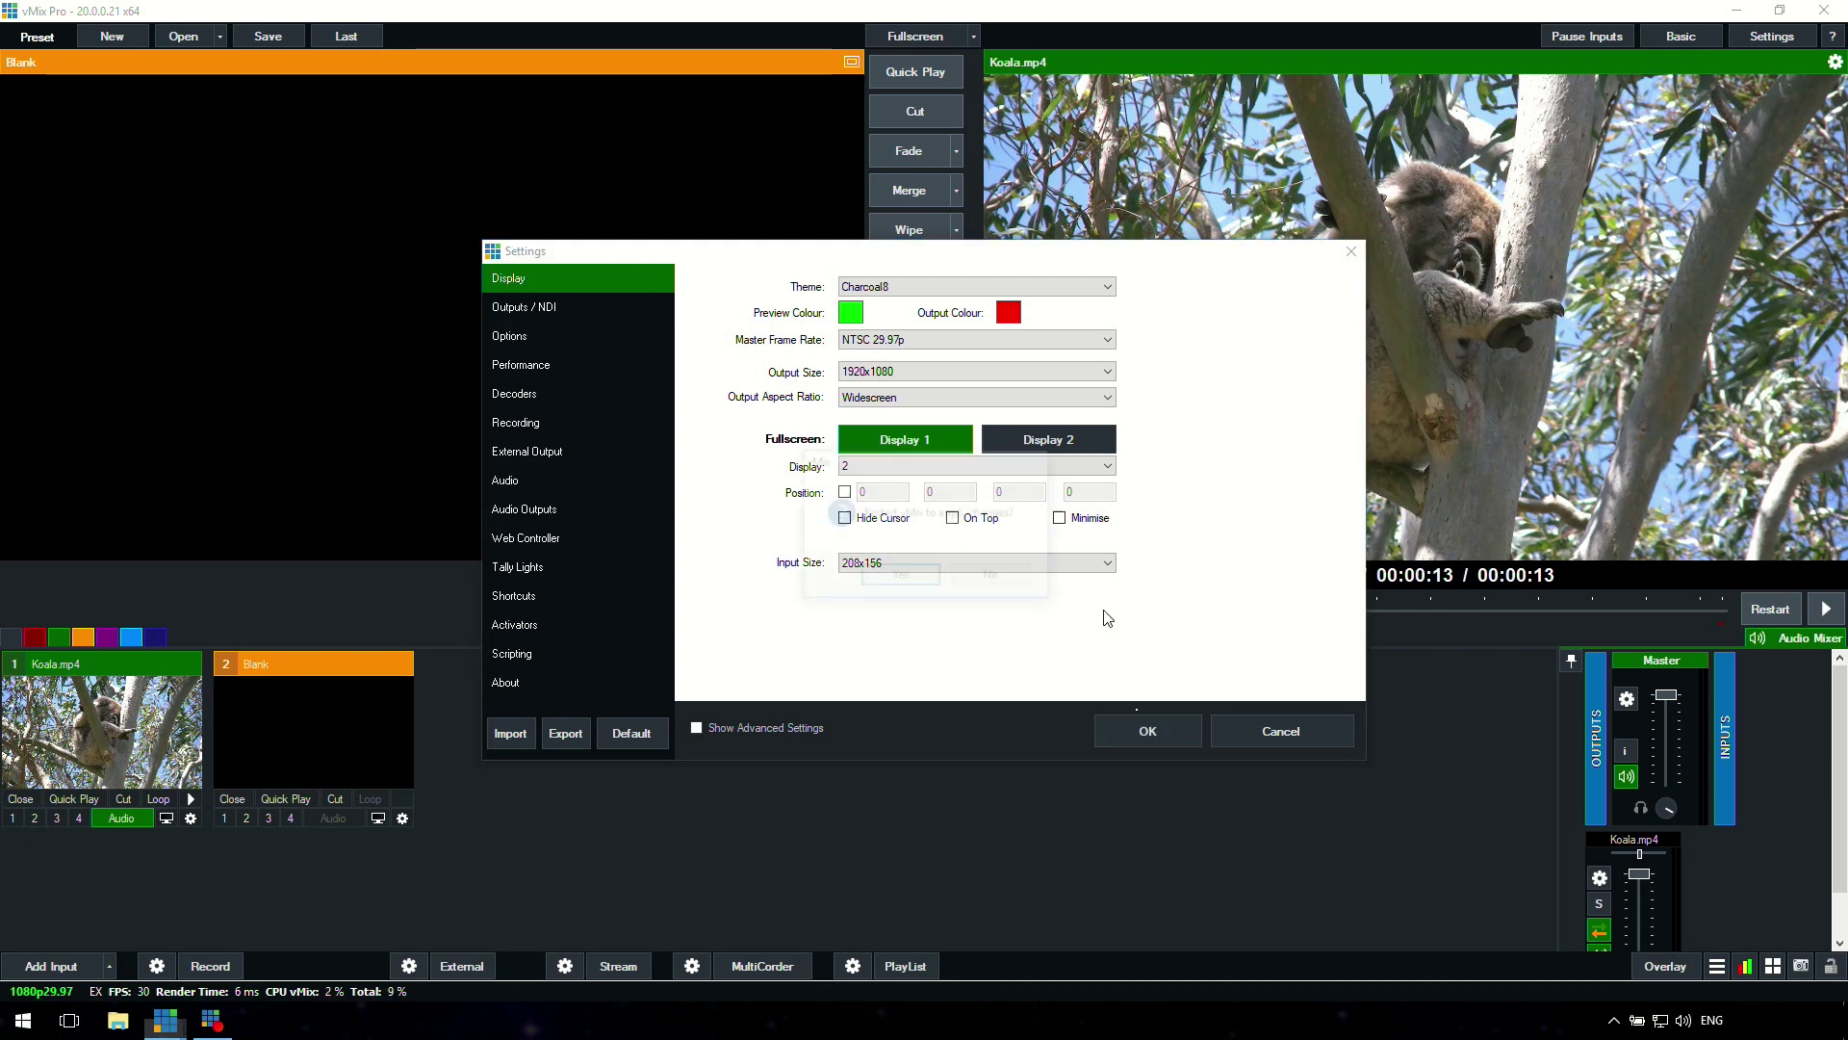
{"action": "left_click", "coordinate": [900, 574]}
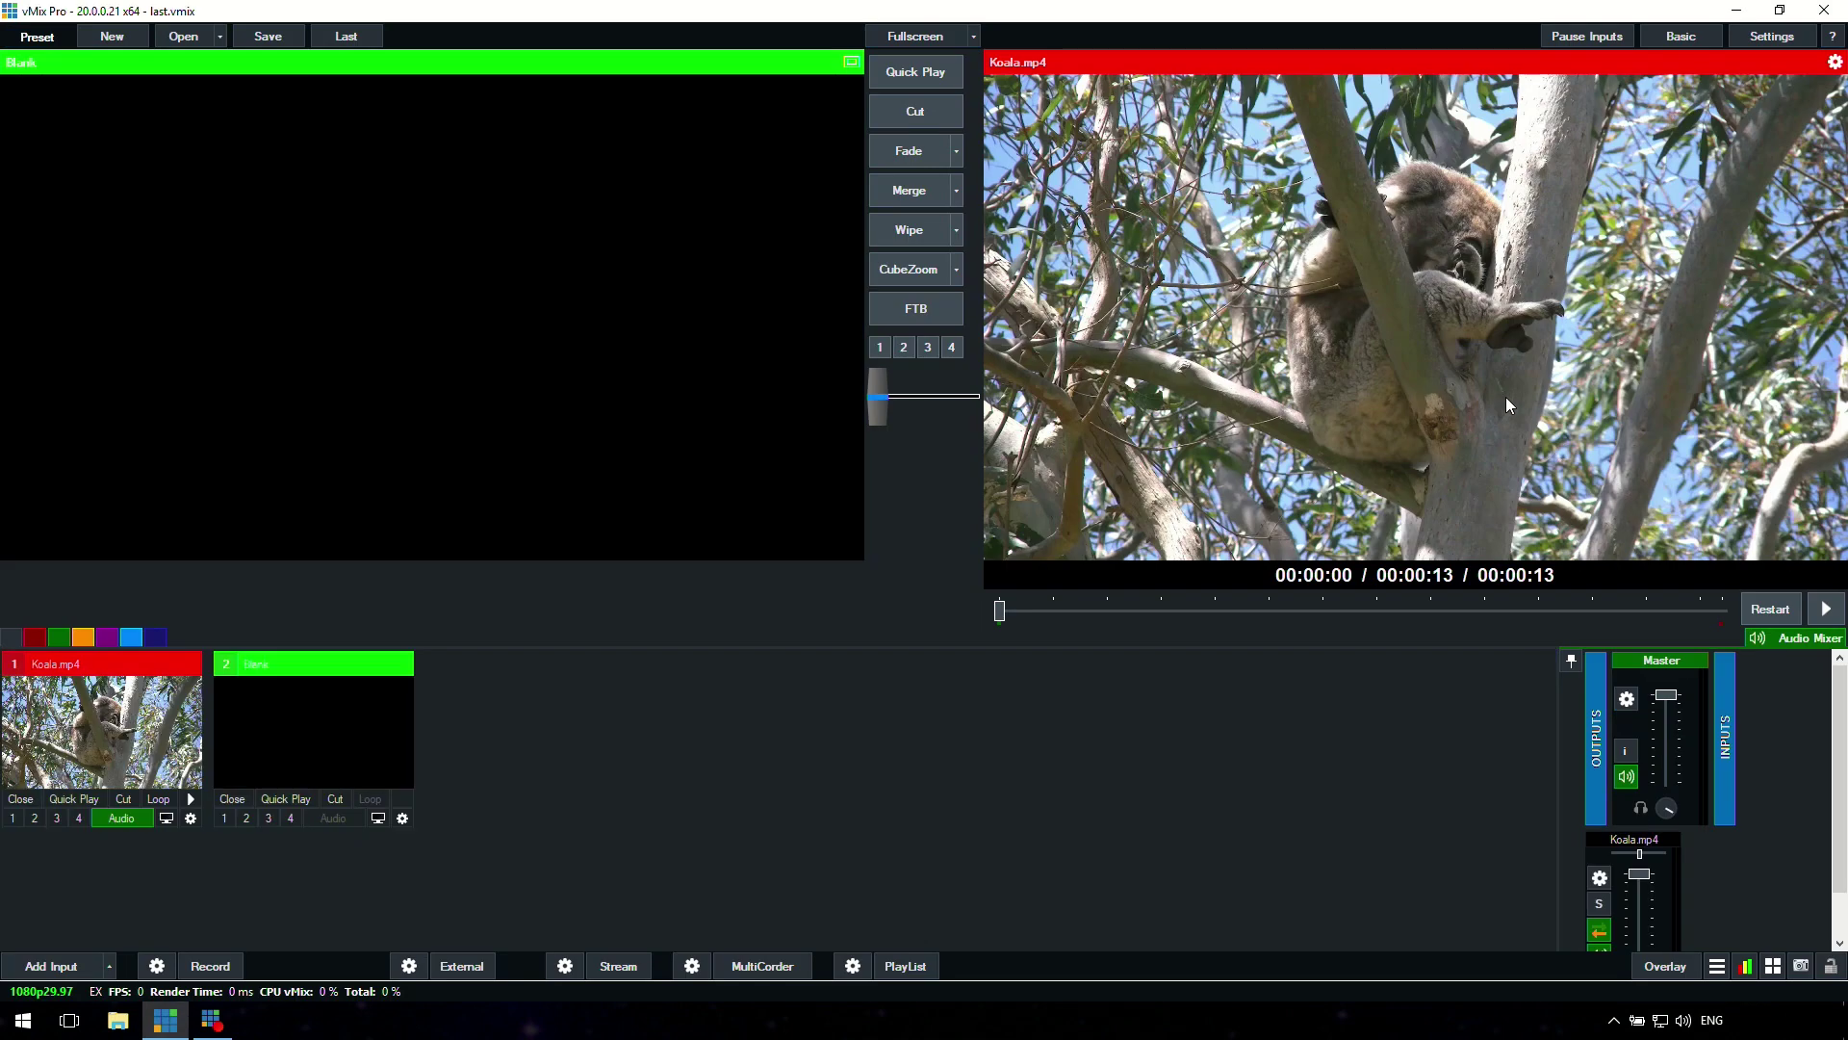
Reopen Settings, leave Input Size at 208x156, and switch to the Options page.
{"action": "left_click", "coordinate": [1781, 39]}
{"action": "left_click", "coordinate": [965, 562]}
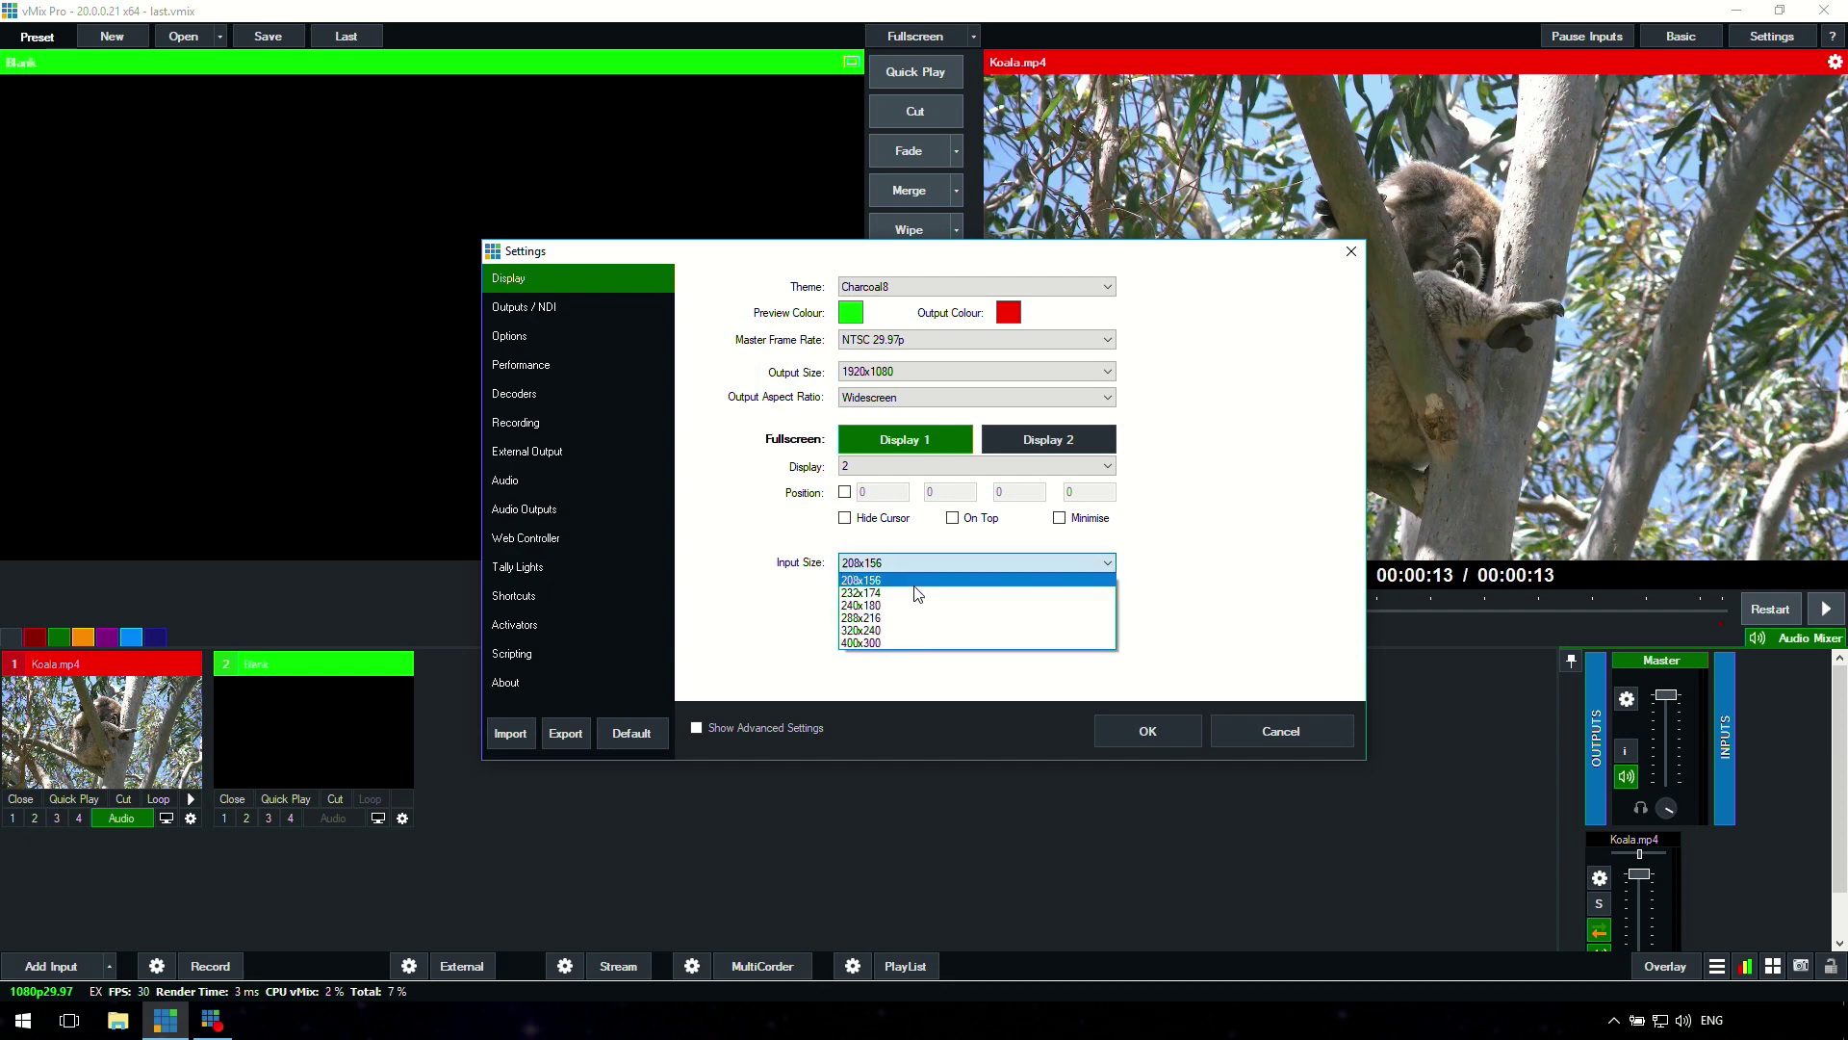
{"action": "left_click", "coordinate": [811, 579]}
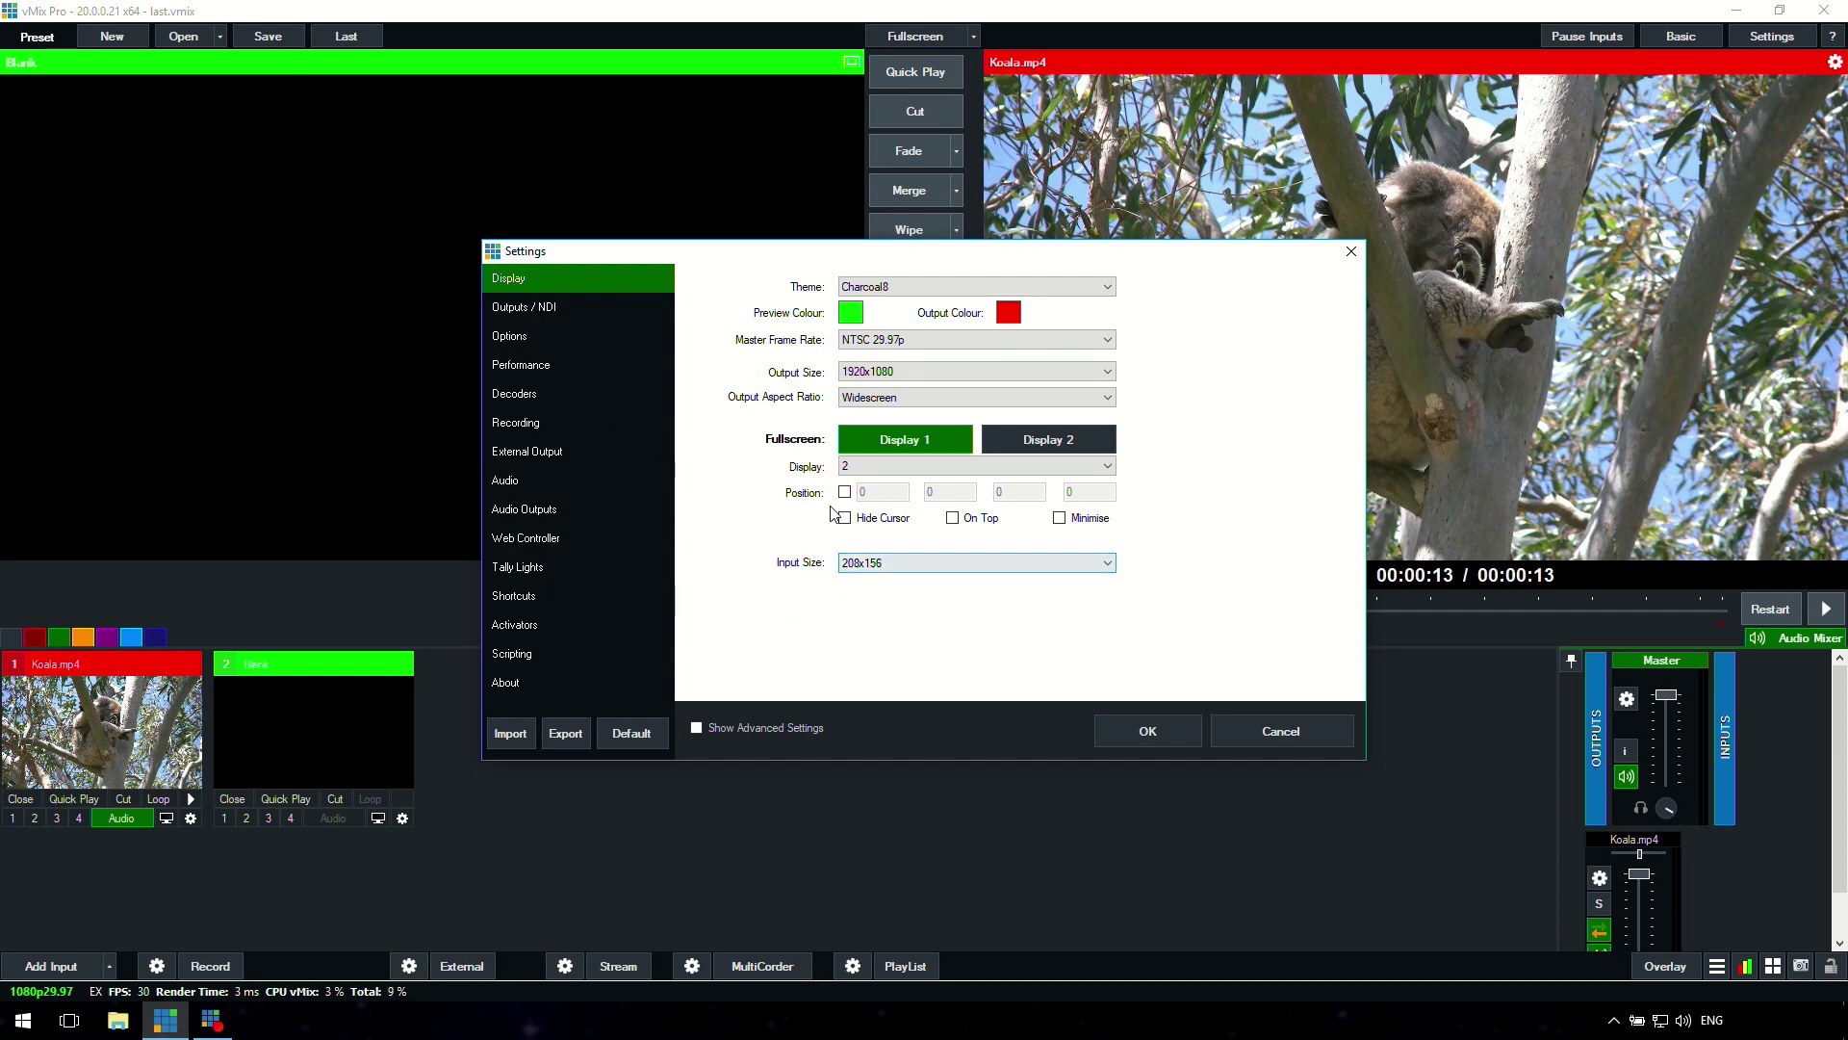
{"action": "left_click", "coordinate": [549, 335]}
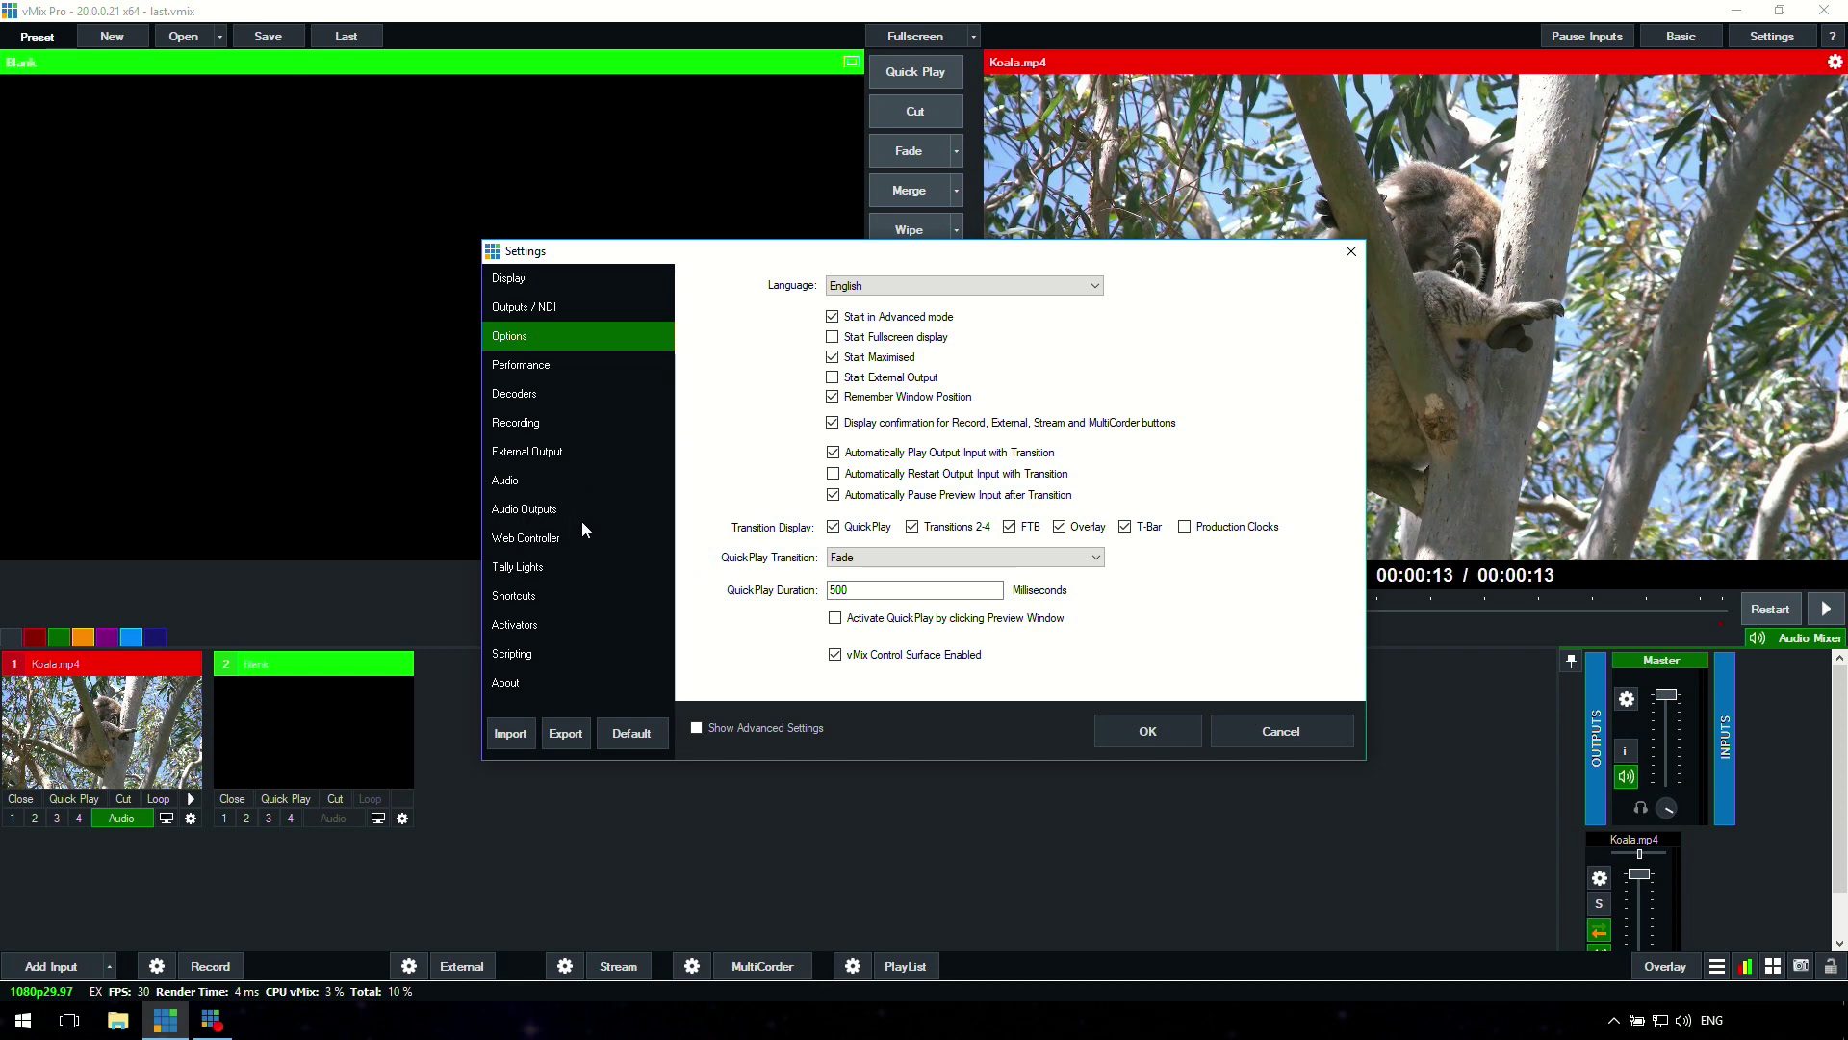
Look through the Web Controller and Shortcuts pages, then go to the About page in Settings.
{"action": "left_click", "coordinate": [563, 539]}
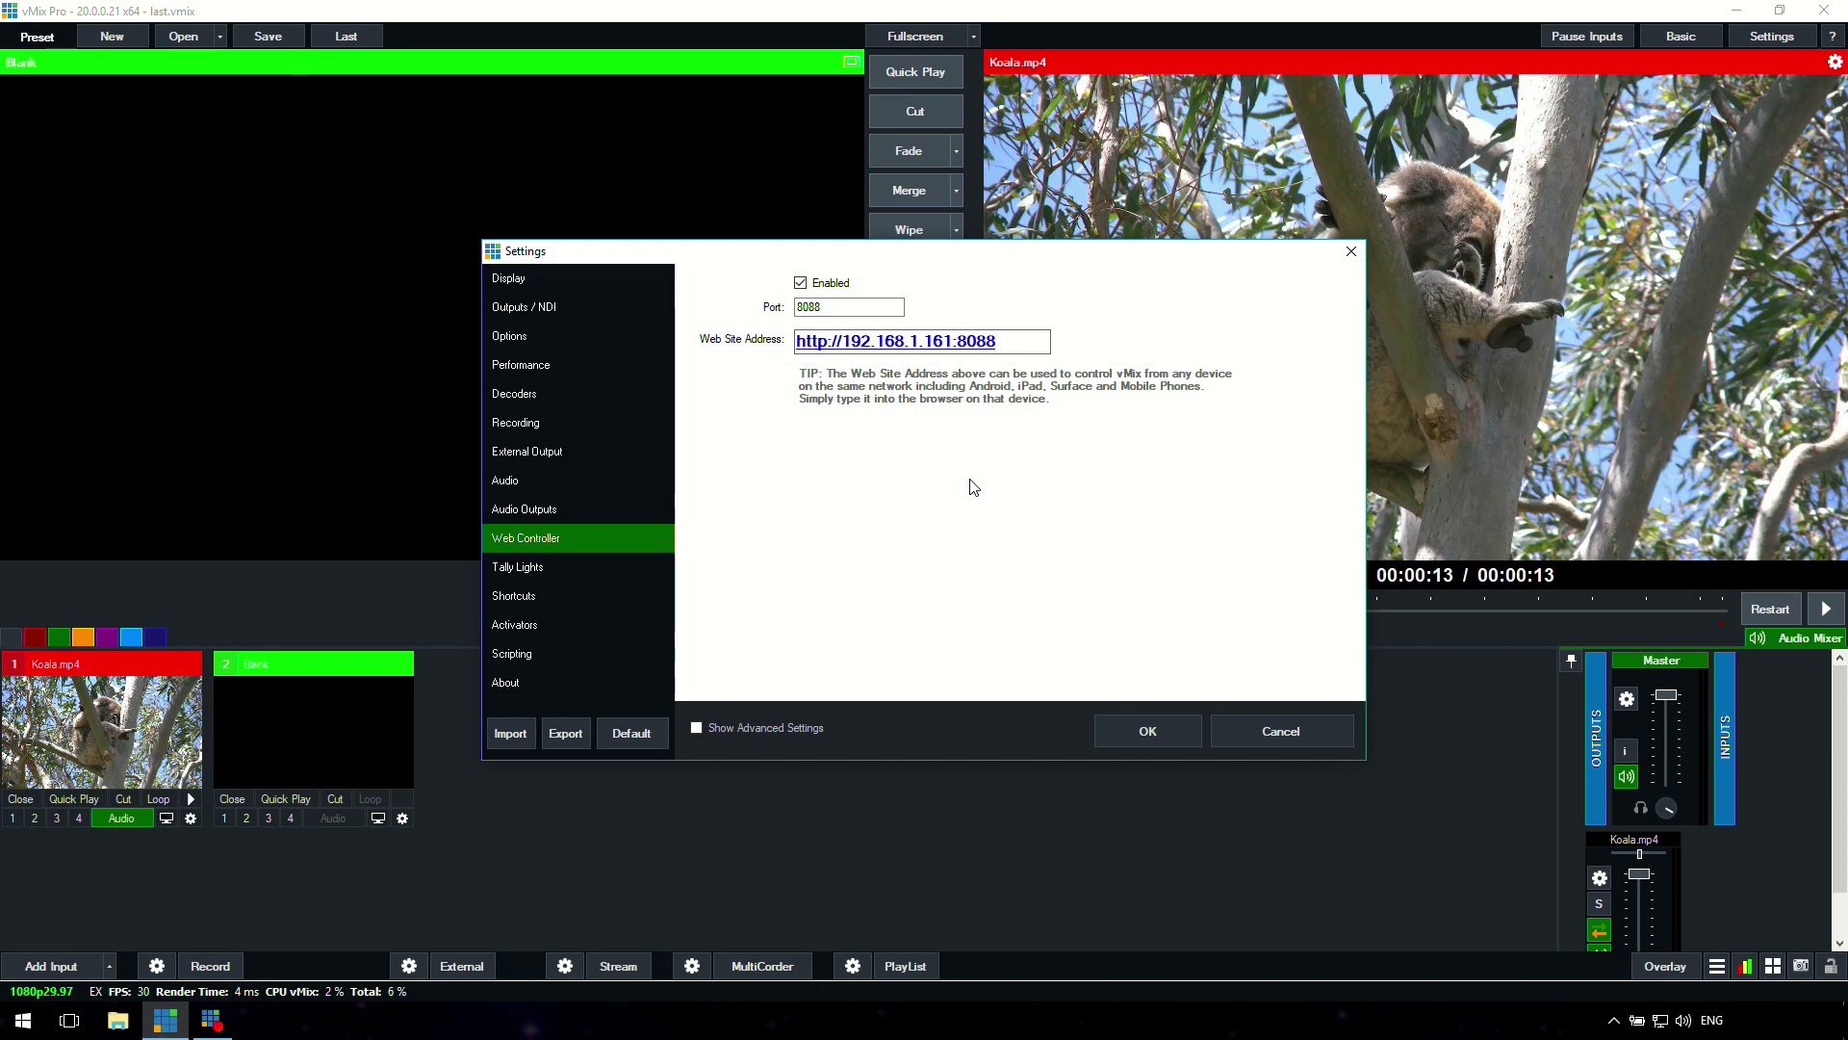
{"action": "left_click", "coordinate": [593, 593]}
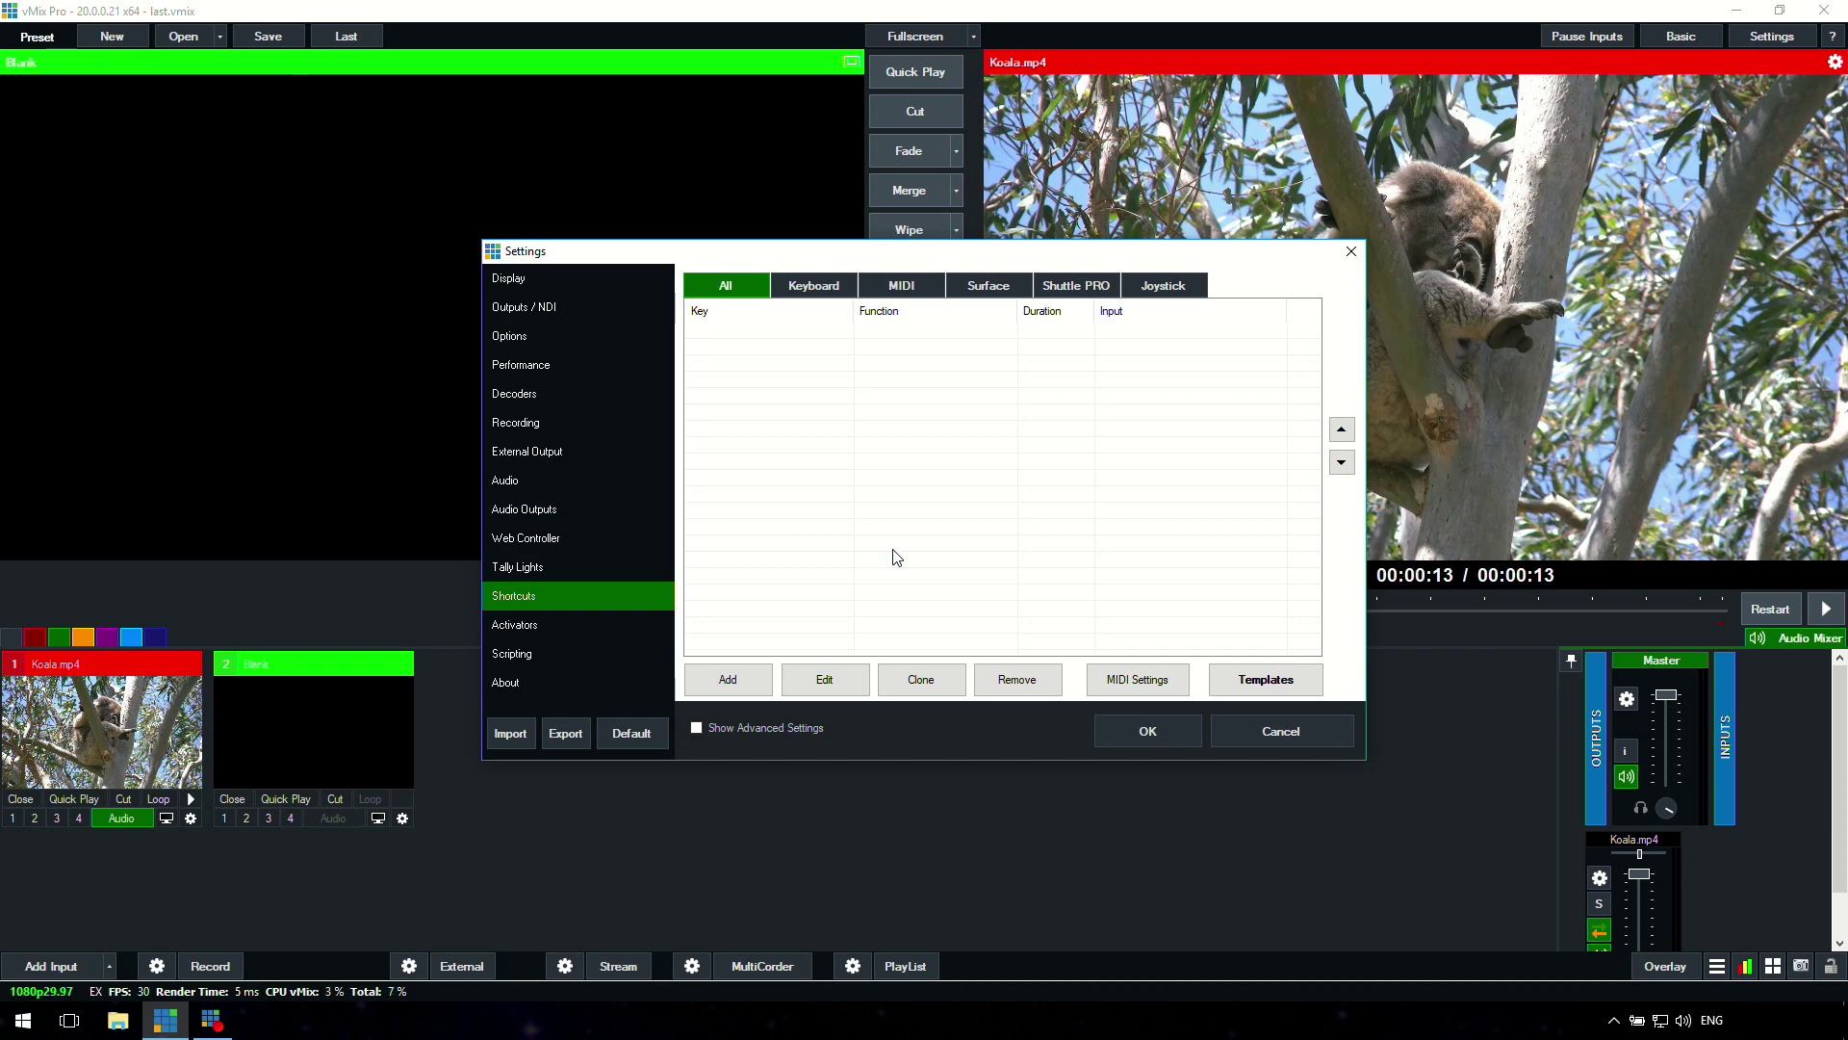
{"action": "left_click", "coordinate": [563, 678]}
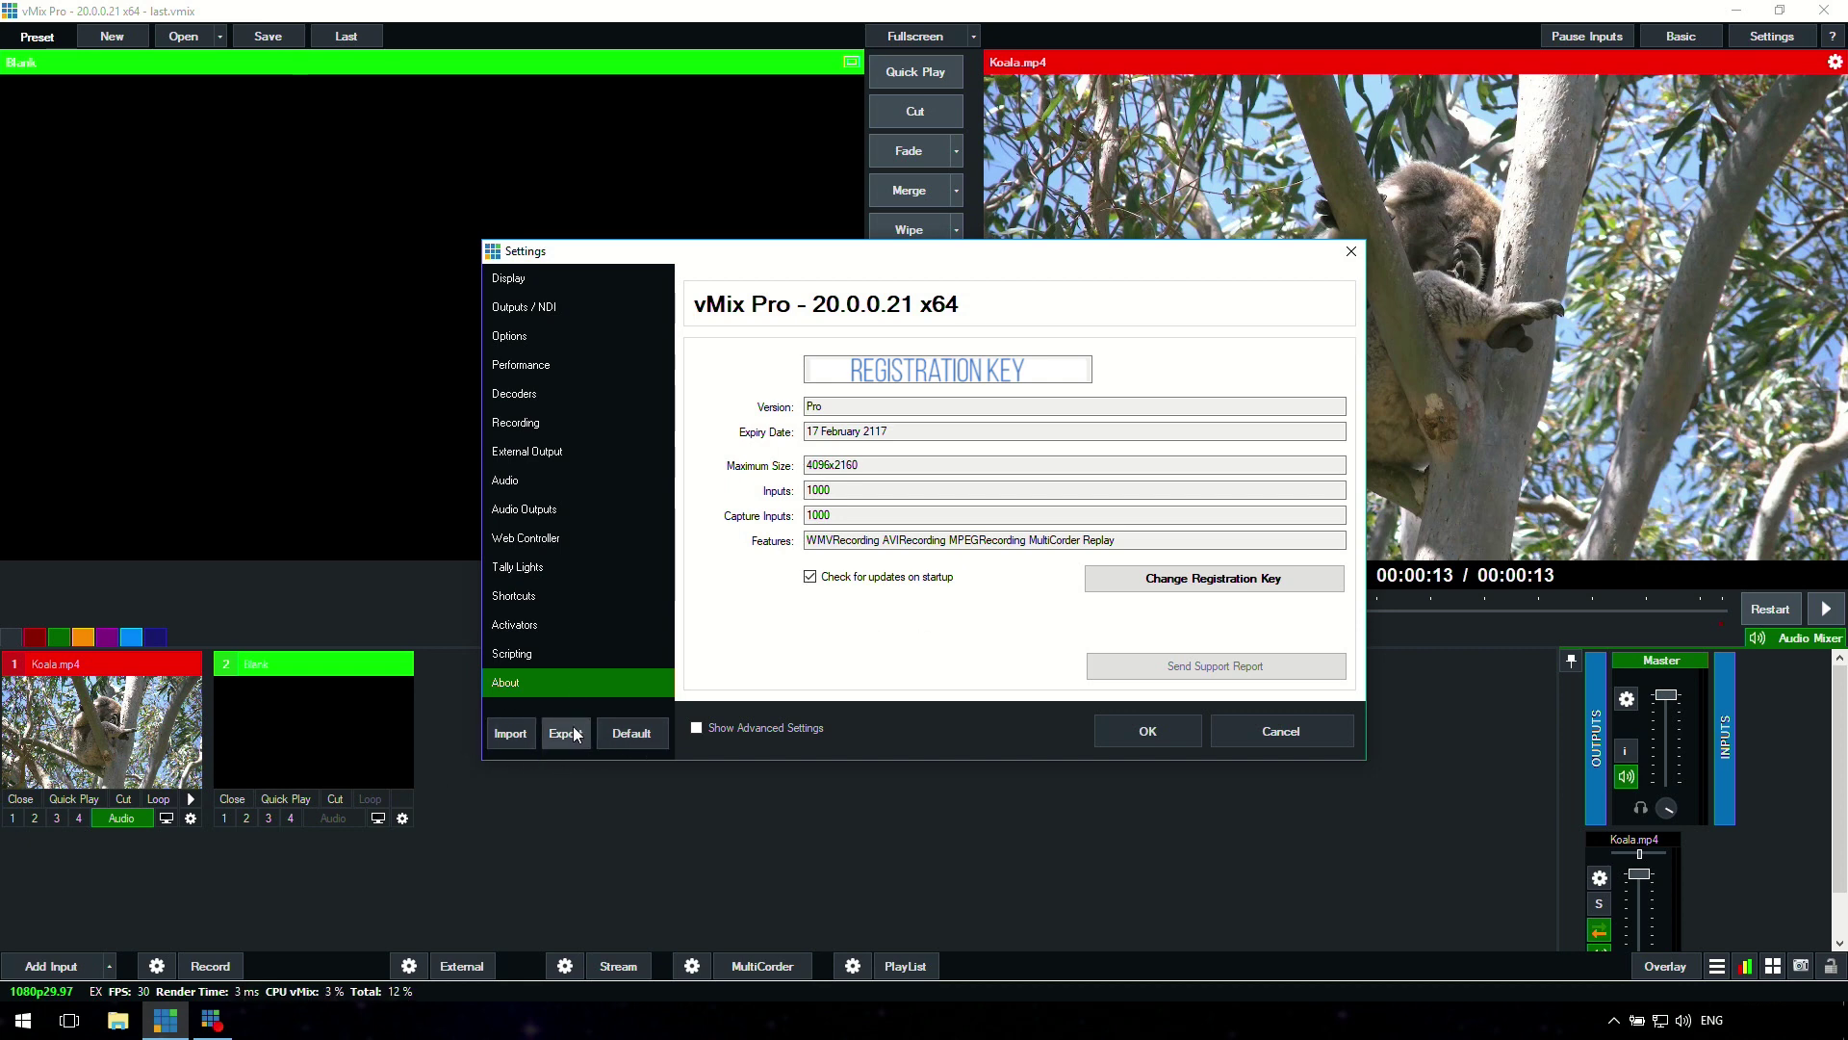
From the About page, choose Default to reset all settings.
{"action": "left_click", "coordinate": [638, 734]}
Confirm the reset, keep HD 1080 29.97p, close Settings and restart vMix.
{"action": "left_click", "coordinate": [980, 578]}
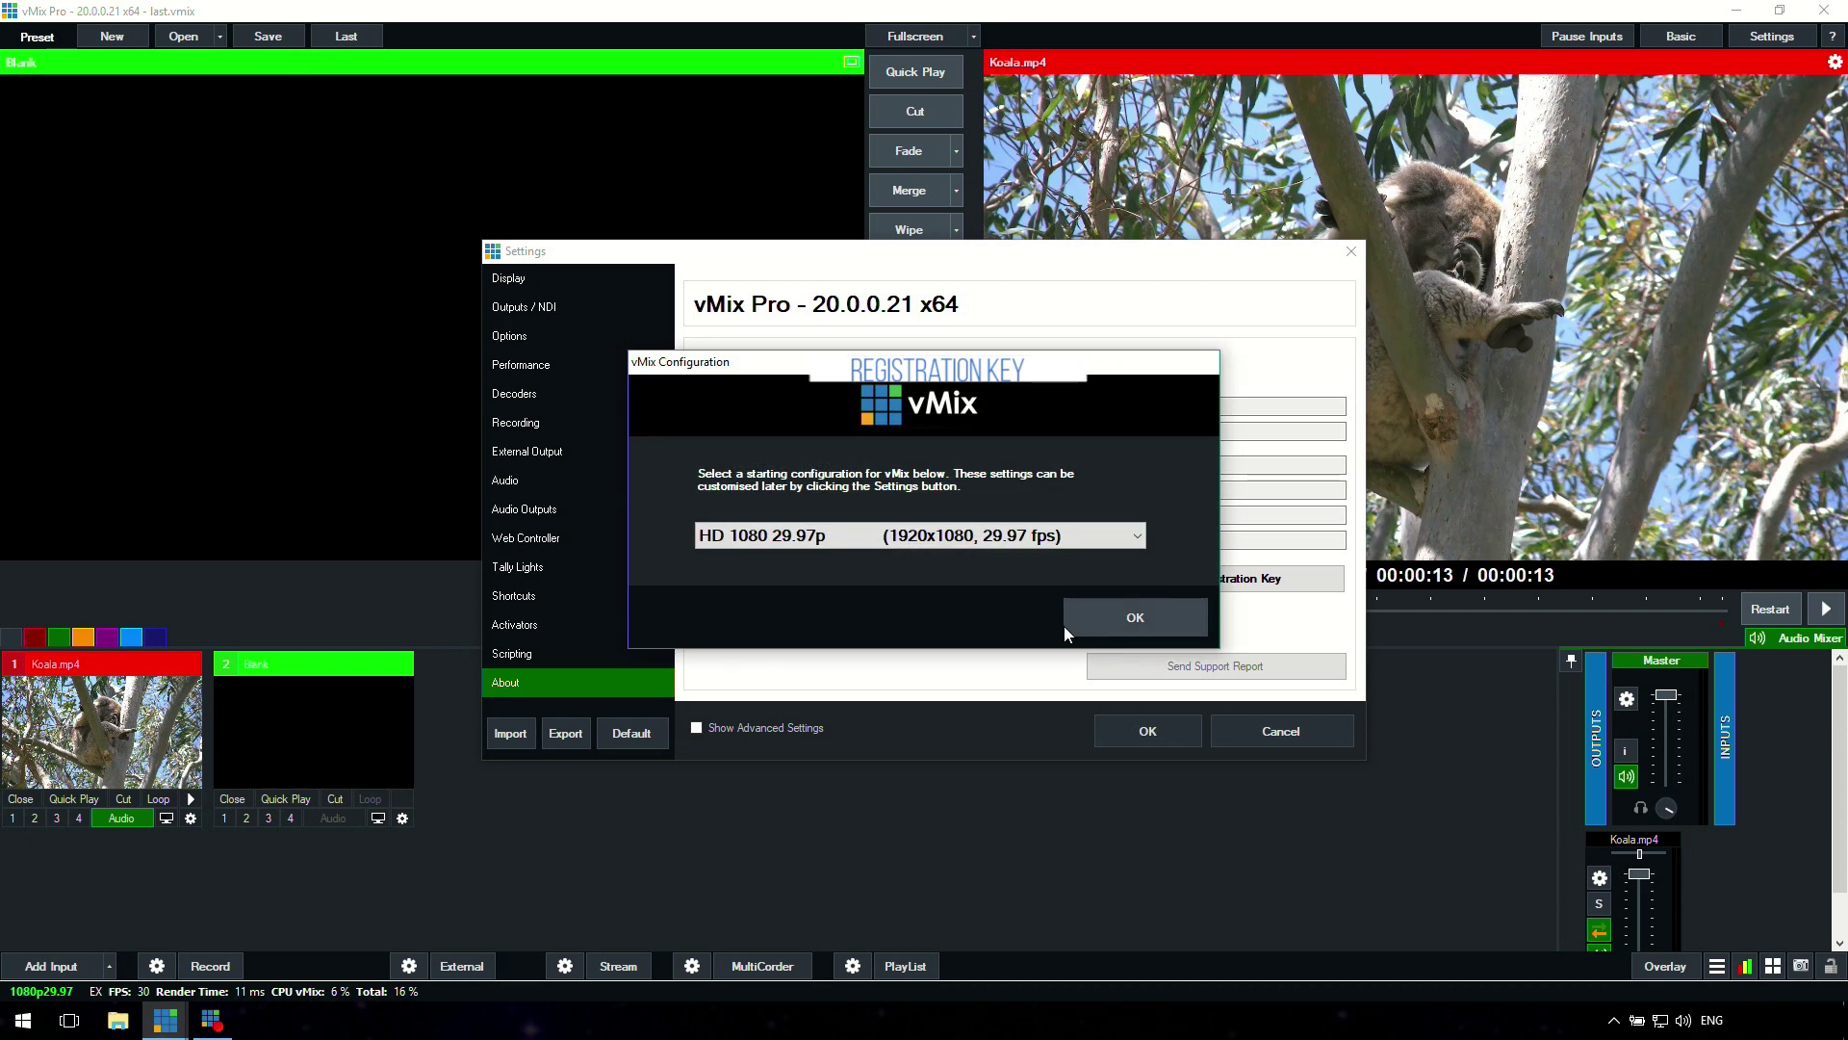
{"action": "left_click", "coordinate": [1090, 622]}
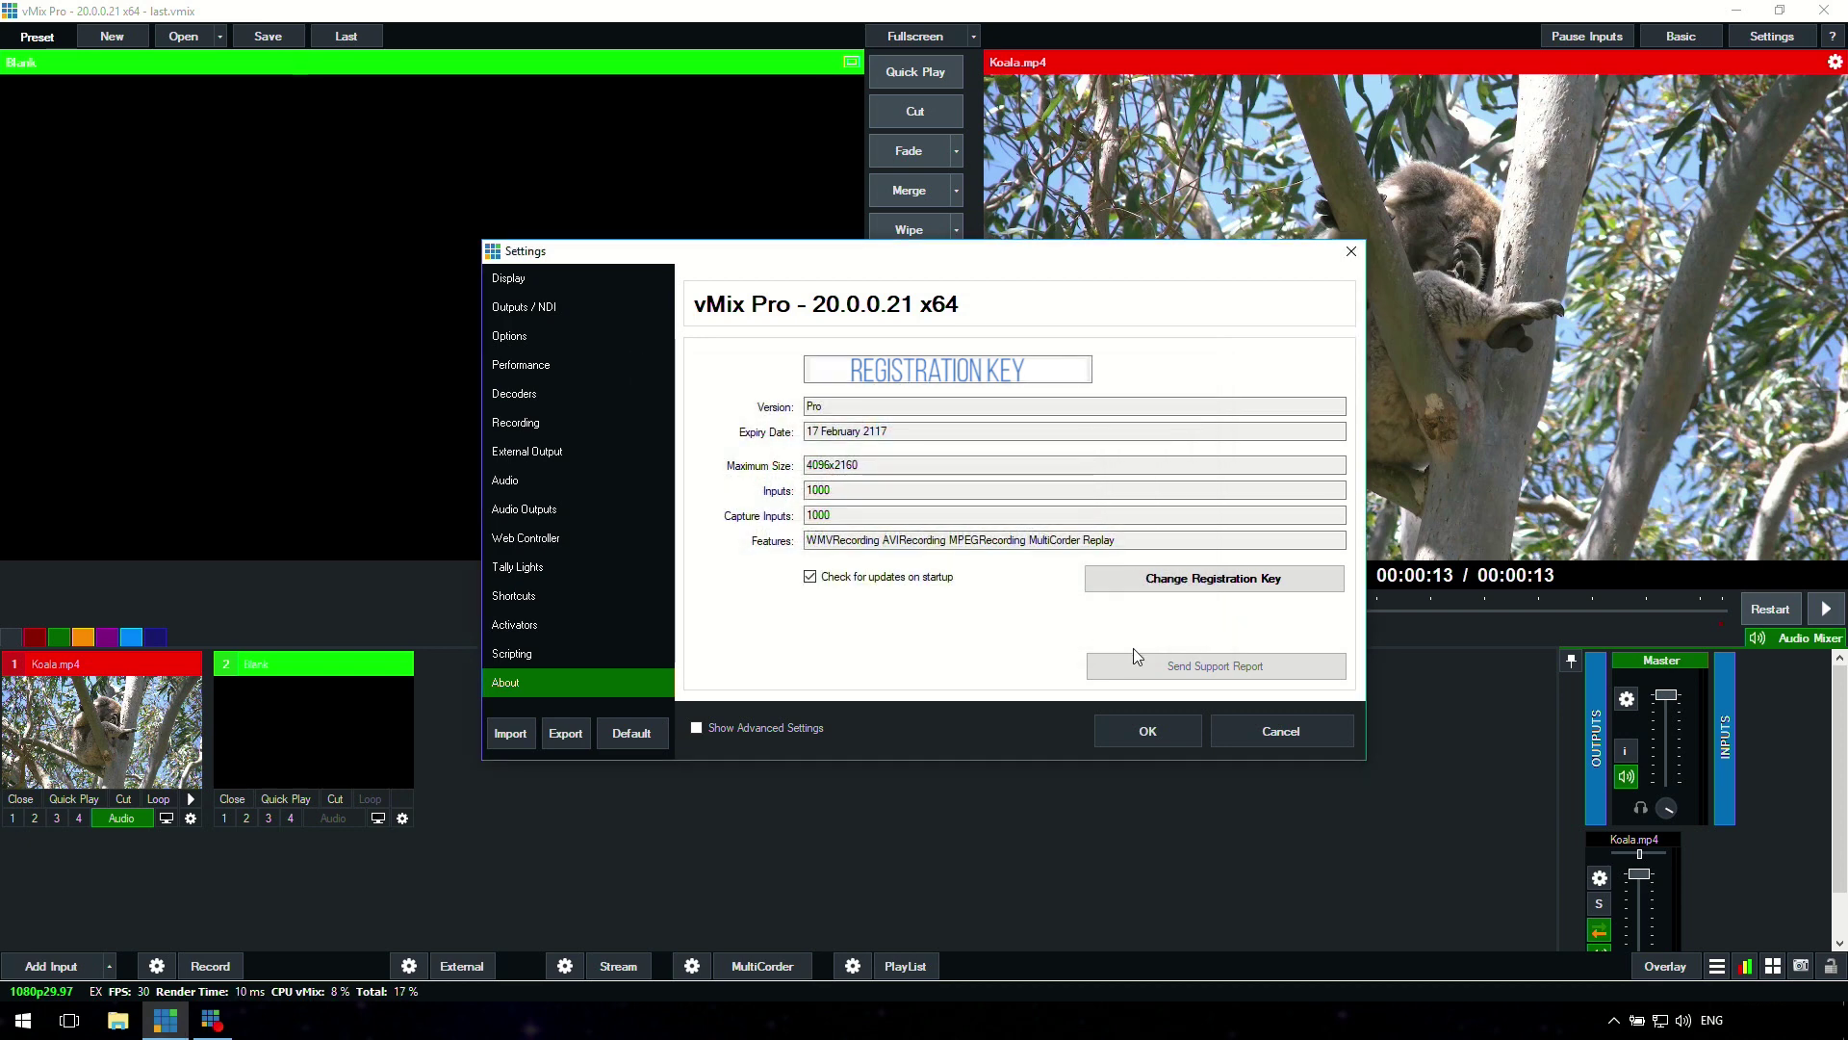
{"action": "left_click", "coordinate": [1153, 732]}
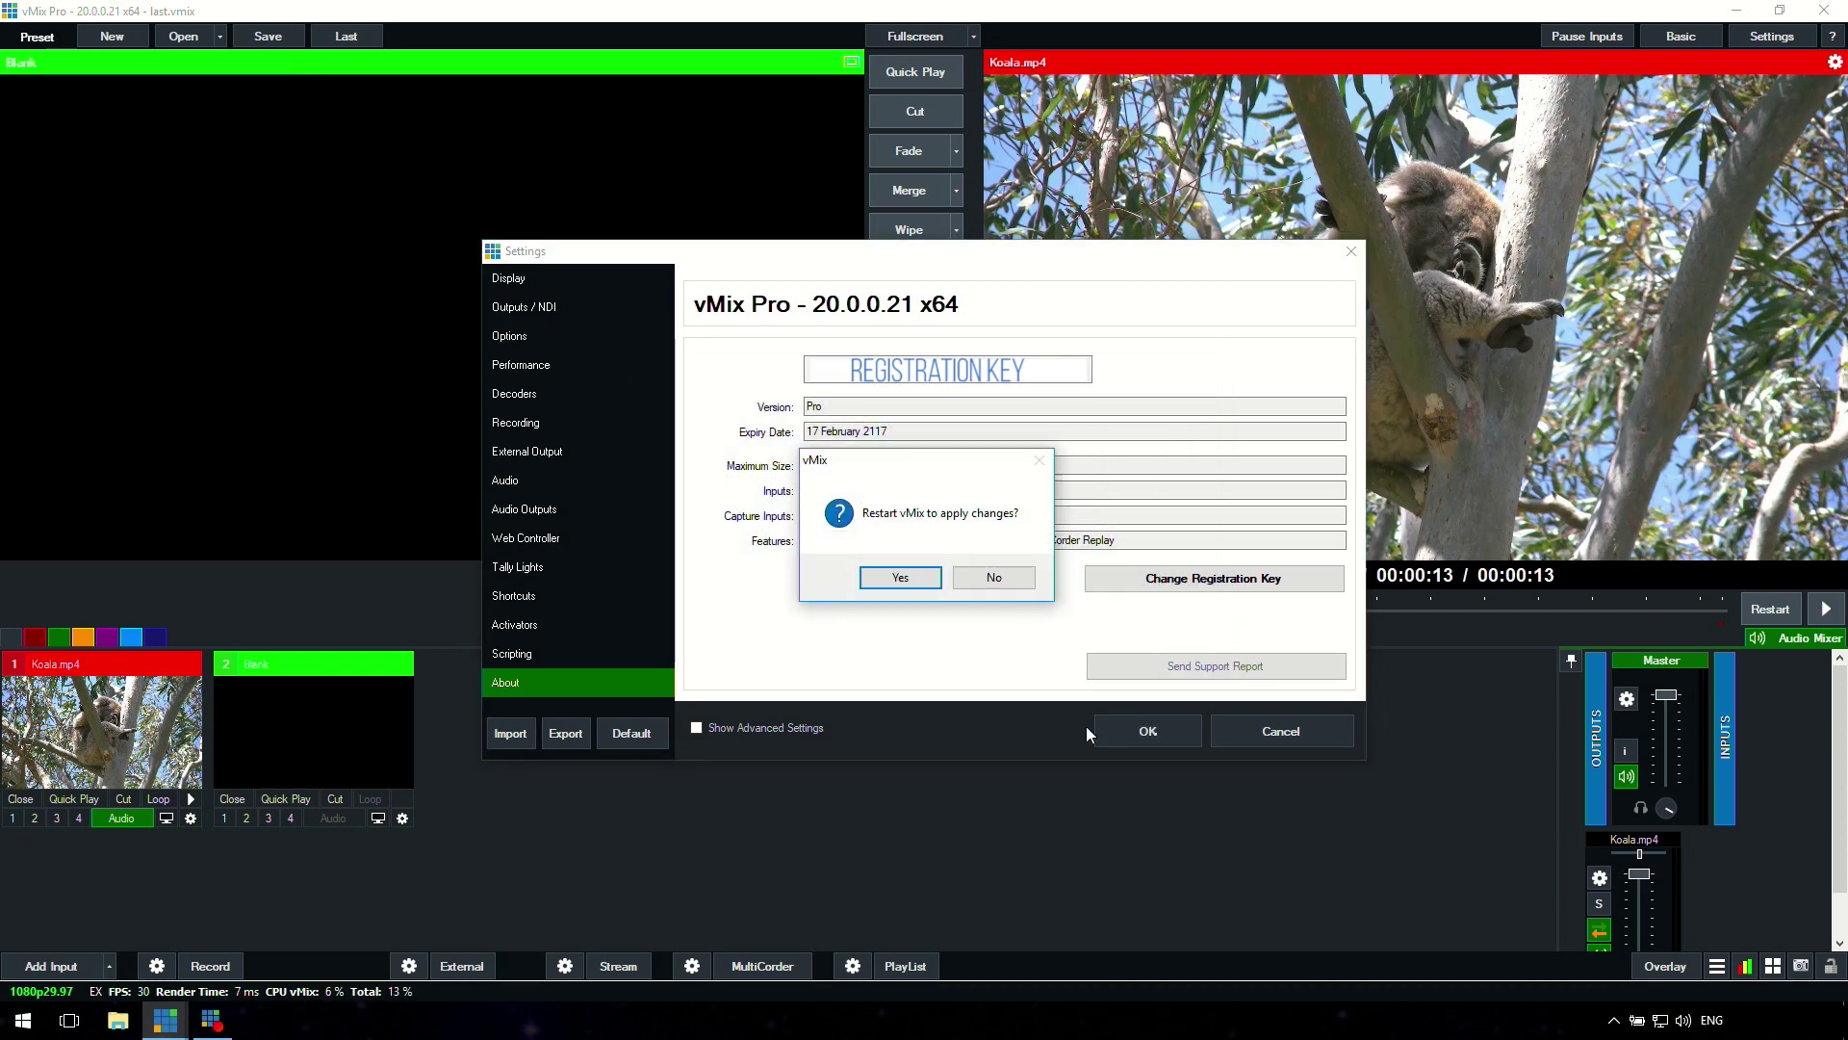
{"action": "left_click", "coordinate": [929, 580]}
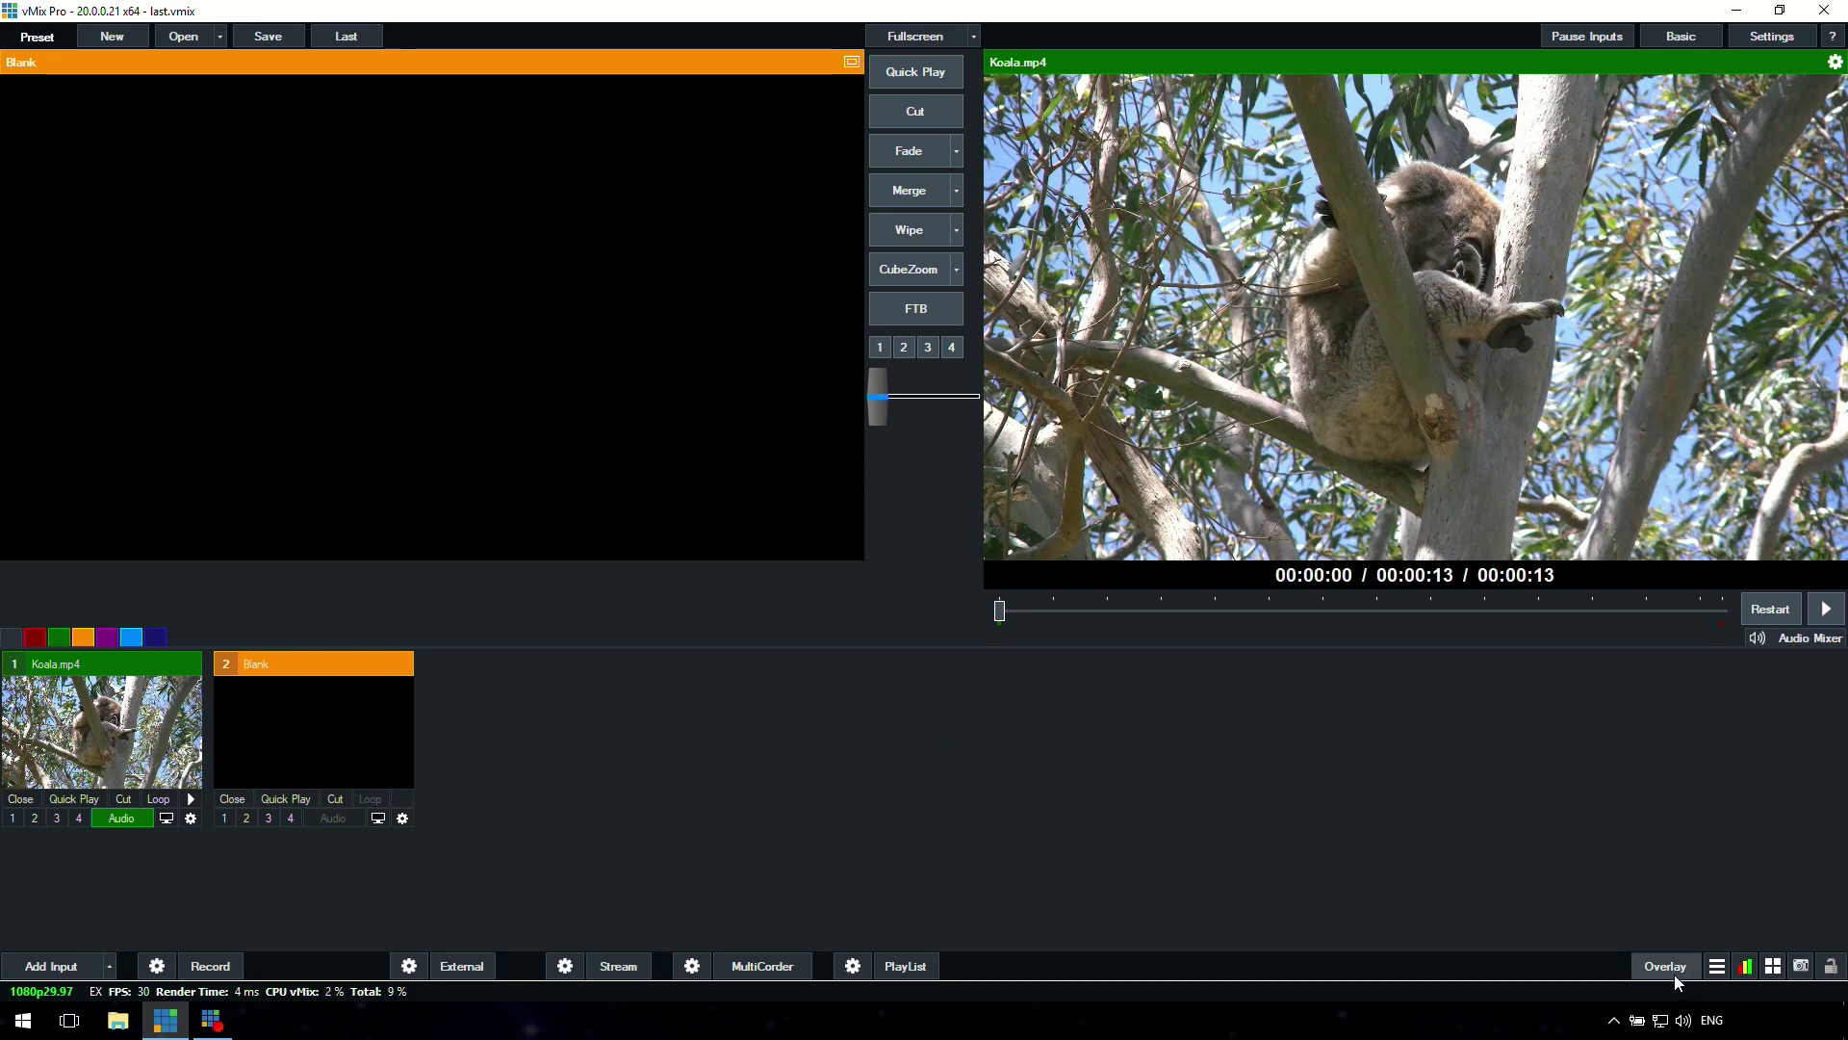
{"action": "left_click", "coordinate": [1720, 972]}
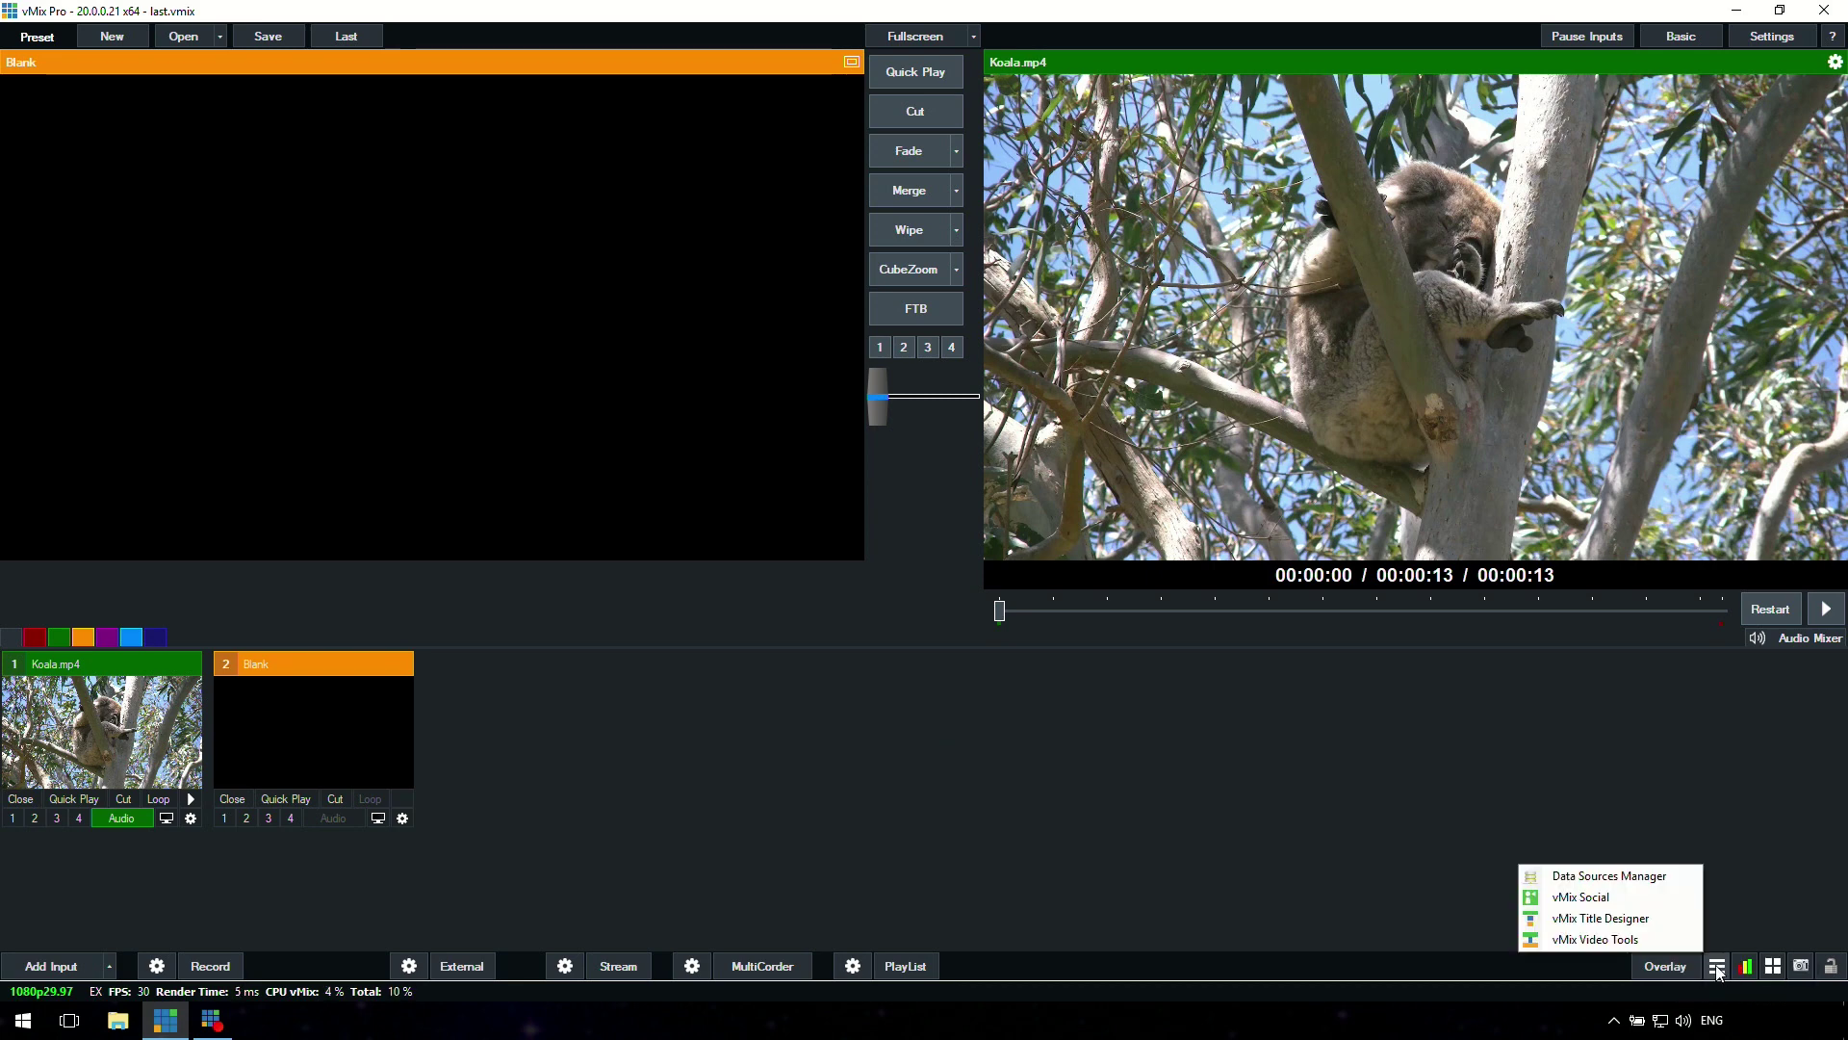
{"action": "left_click", "coordinate": [1633, 918]}
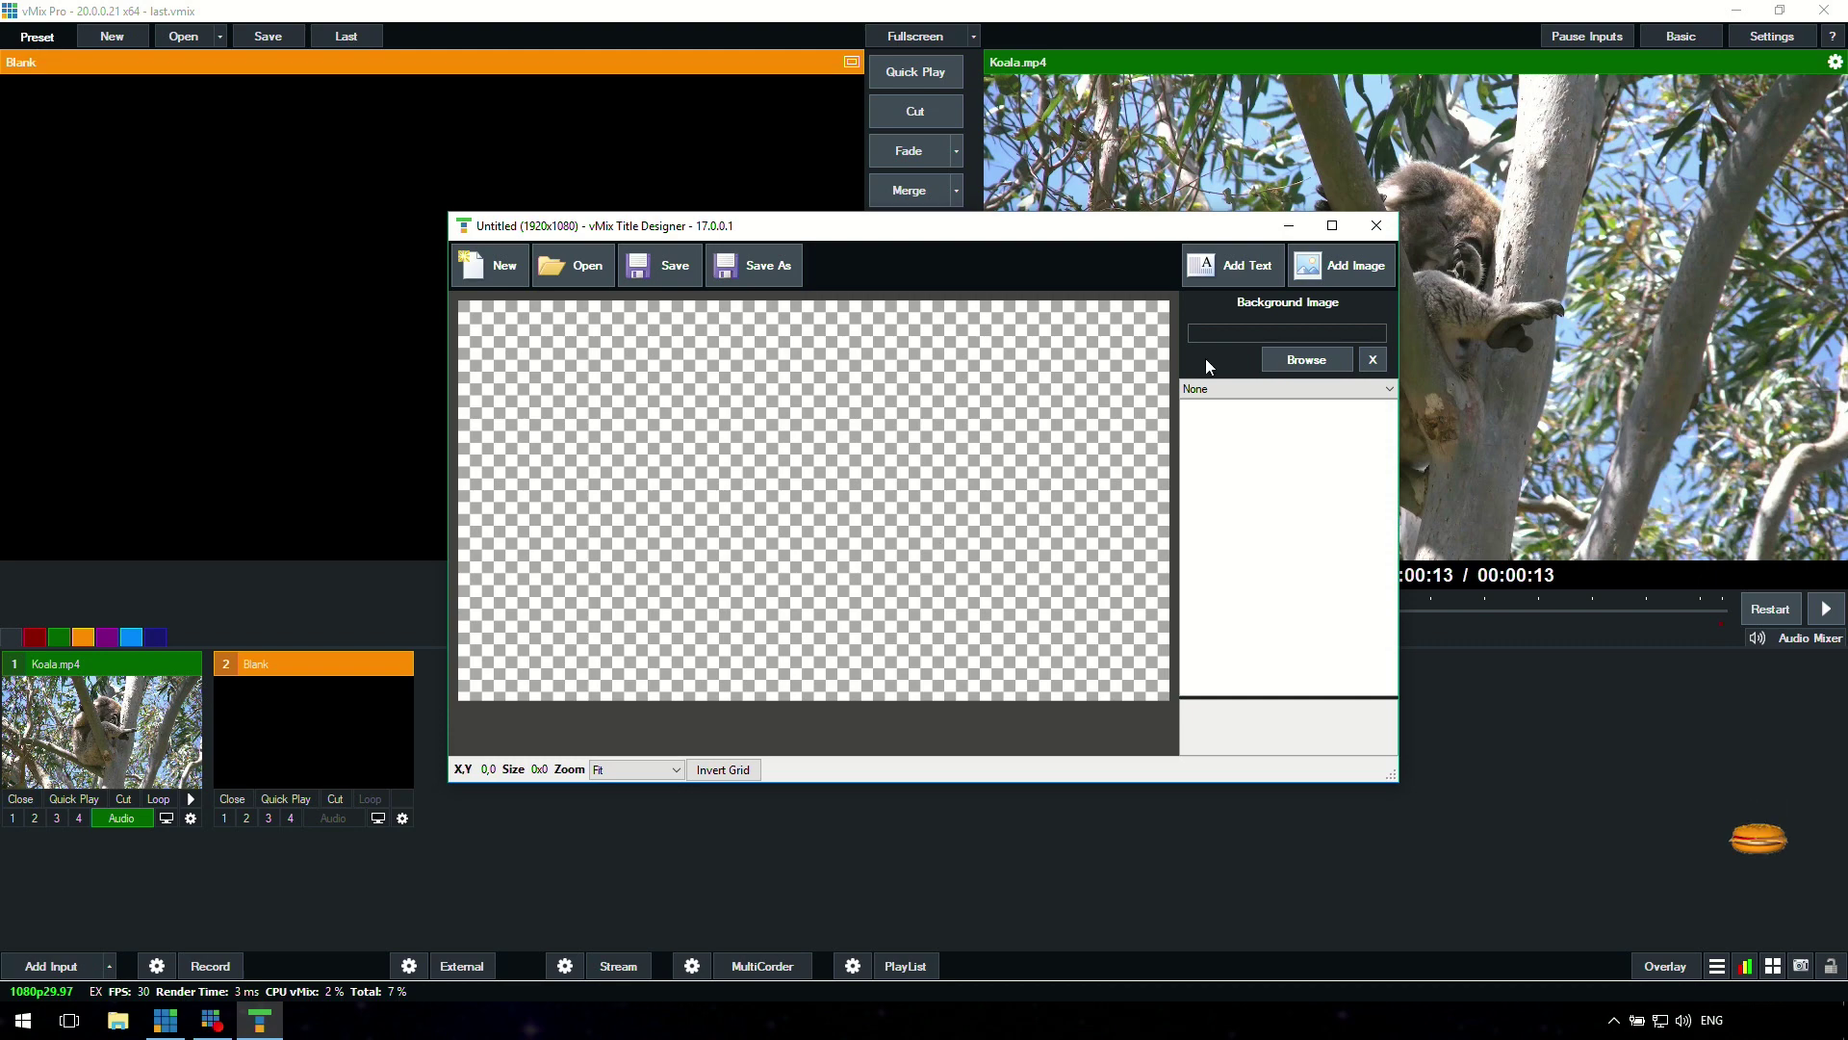
{"action": "left_click", "coordinate": [1366, 231]}
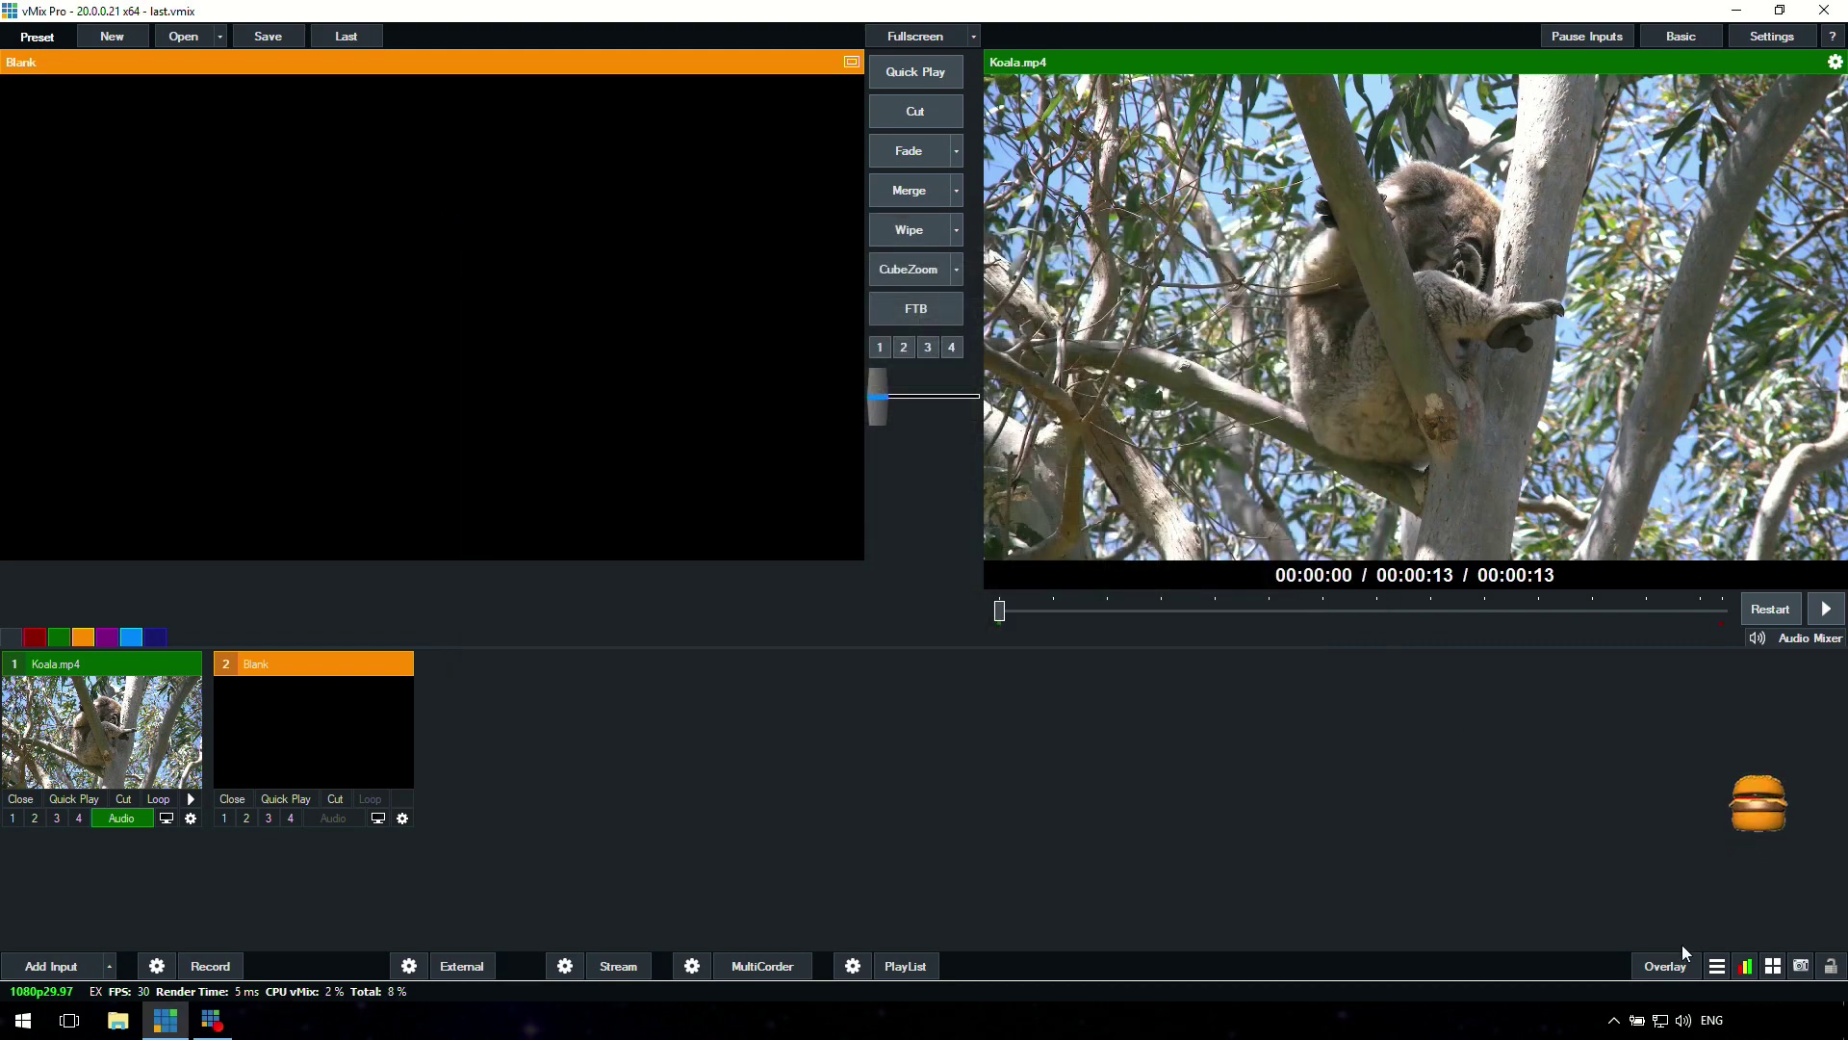
{"action": "left_click", "coordinate": [1716, 965]}
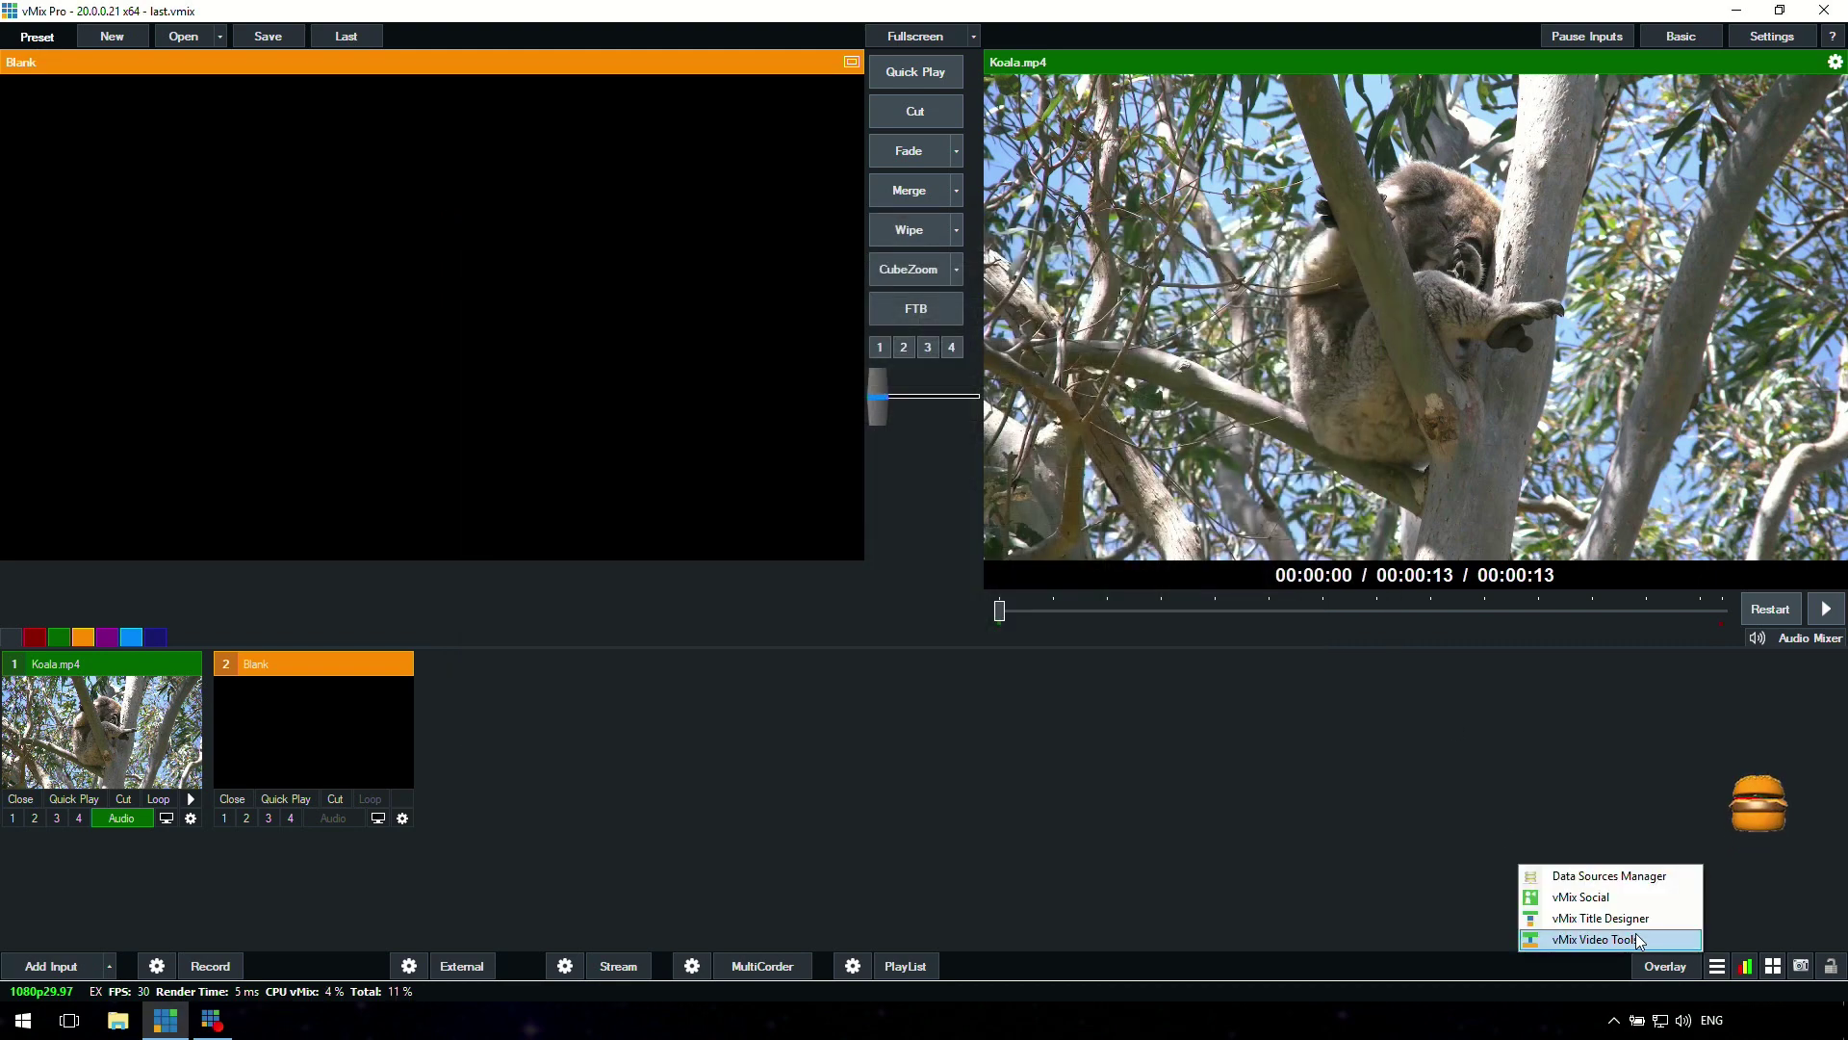
{"action": "left_click", "coordinate": [1720, 776]}
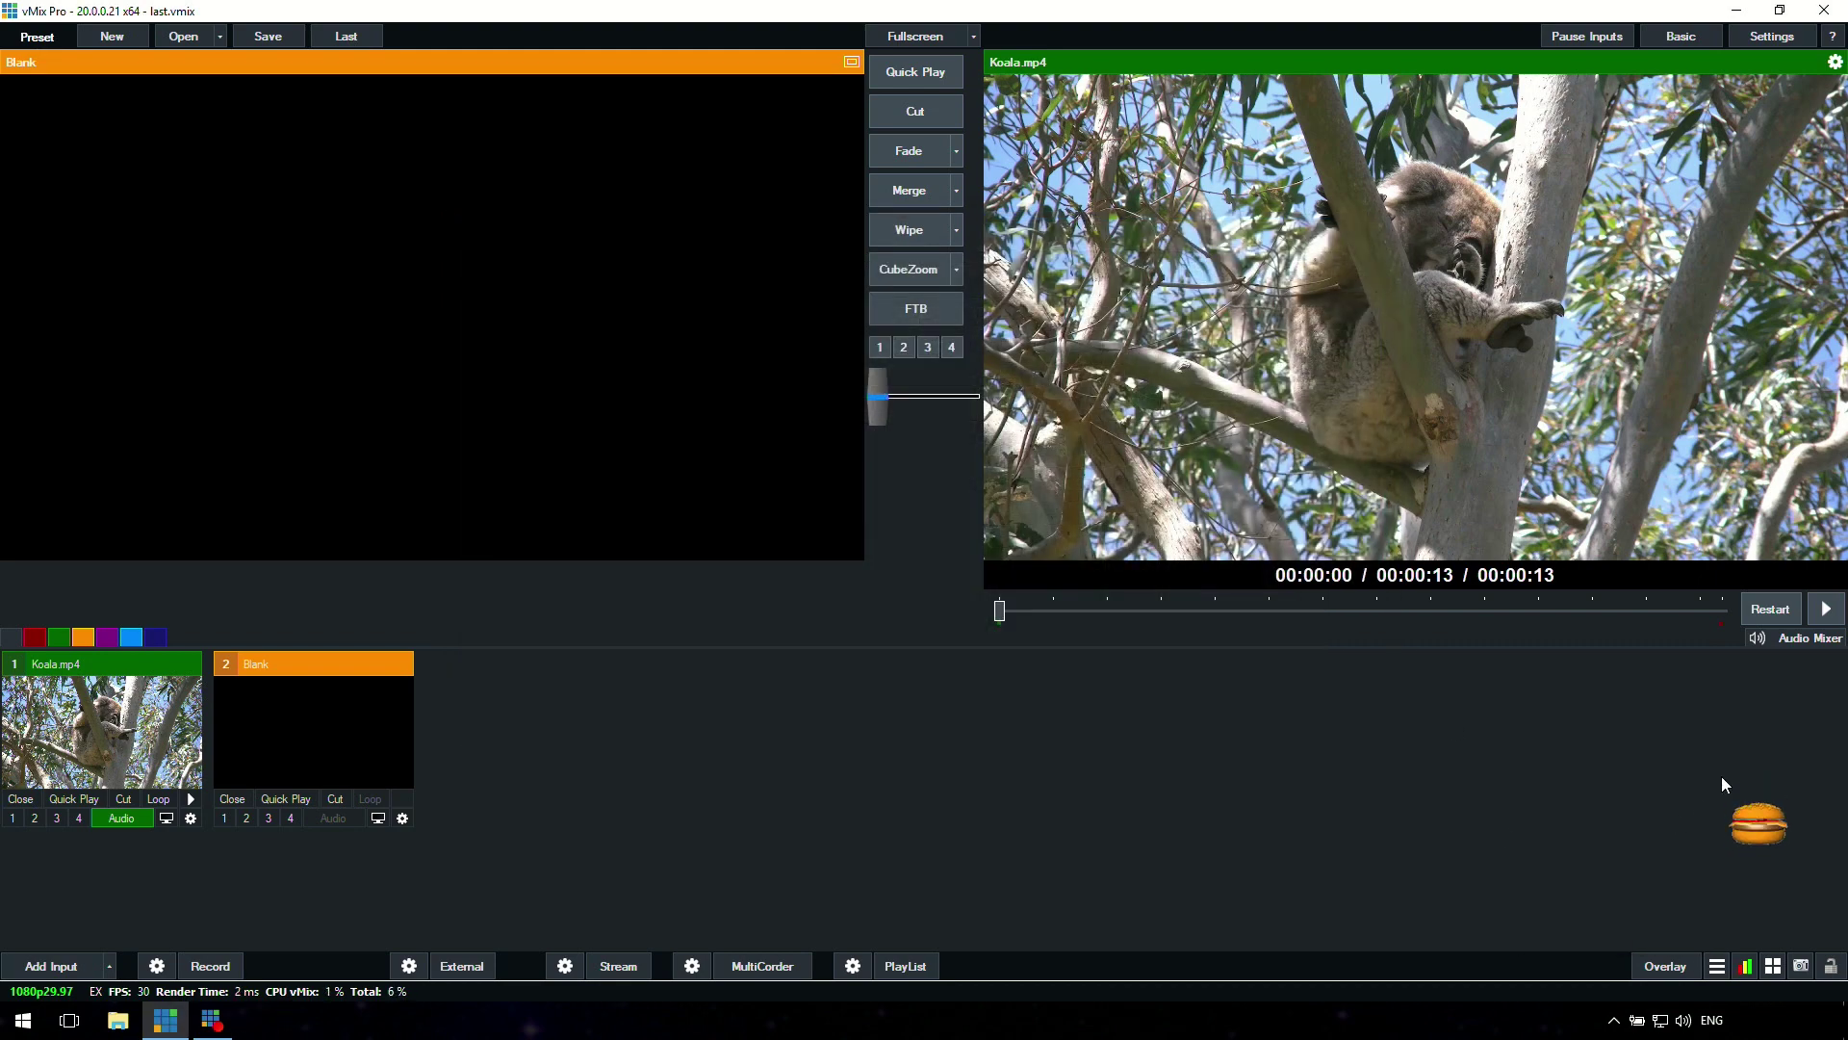
{"action": "left_click", "coordinate": [1746, 966]}
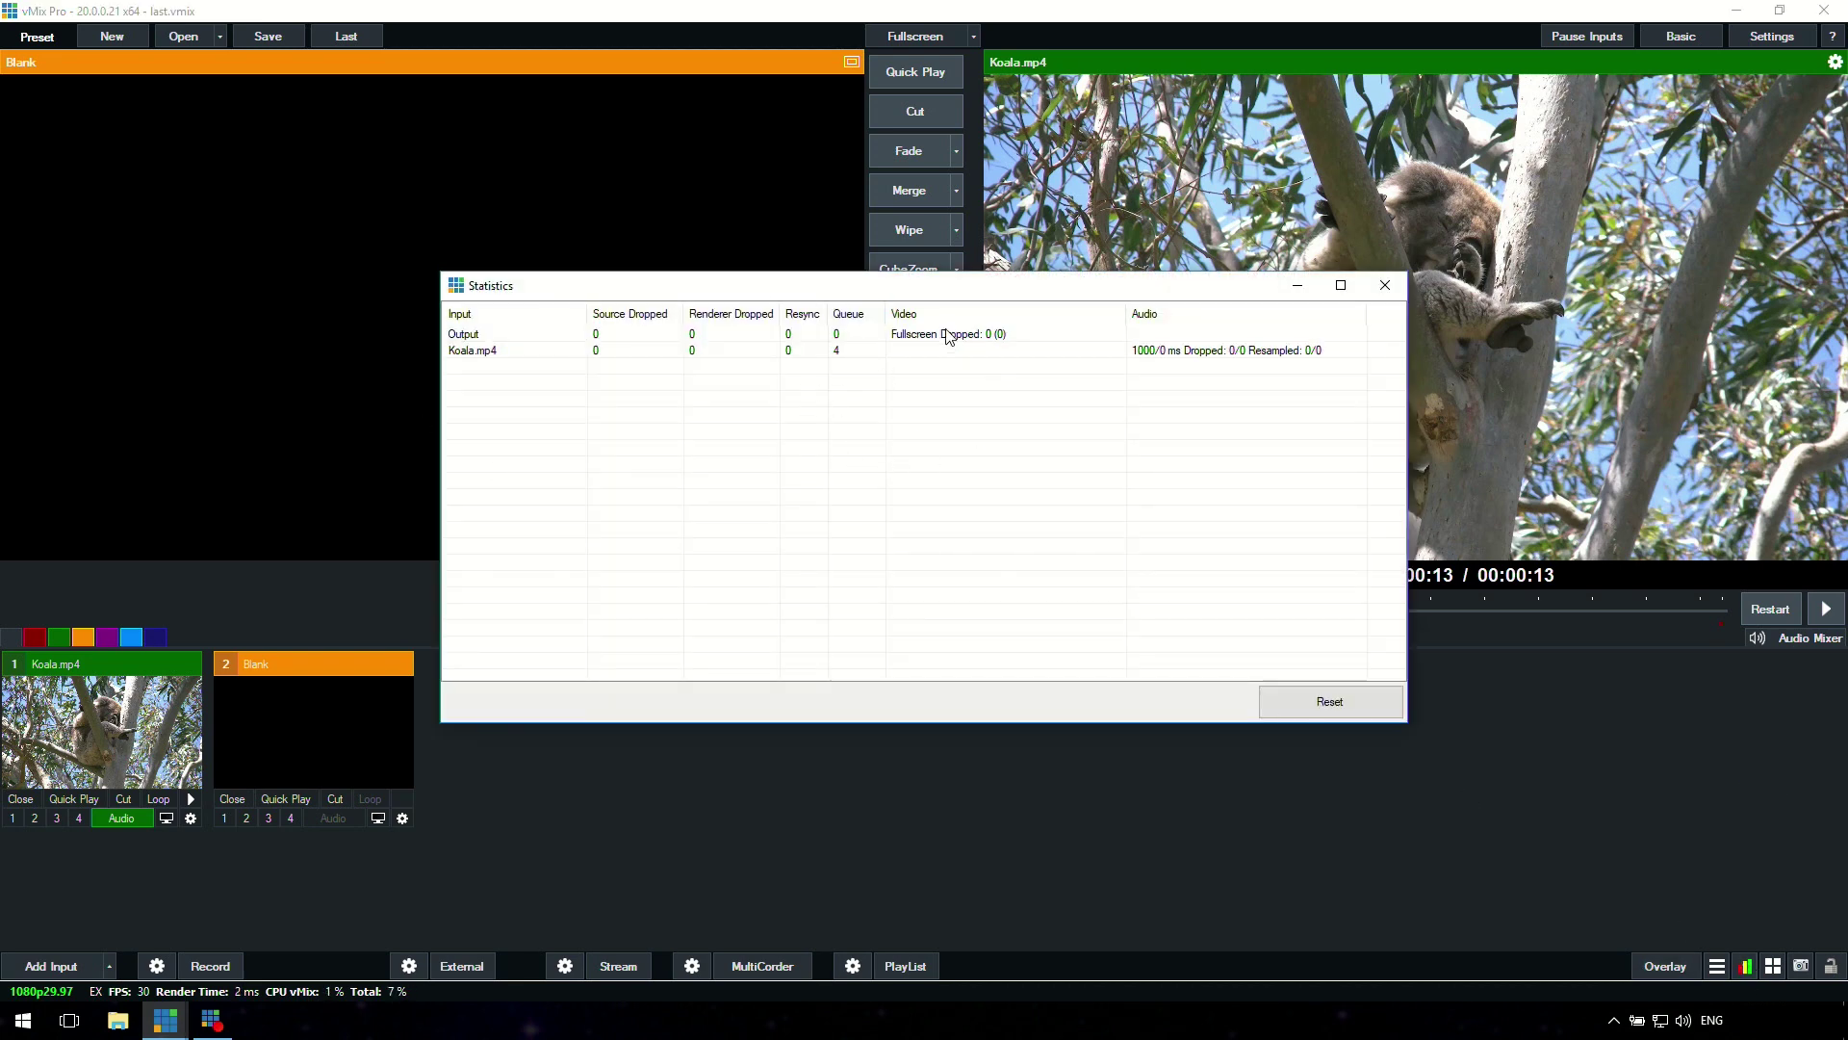
{"action": "left_click", "coordinate": [1383, 287]}
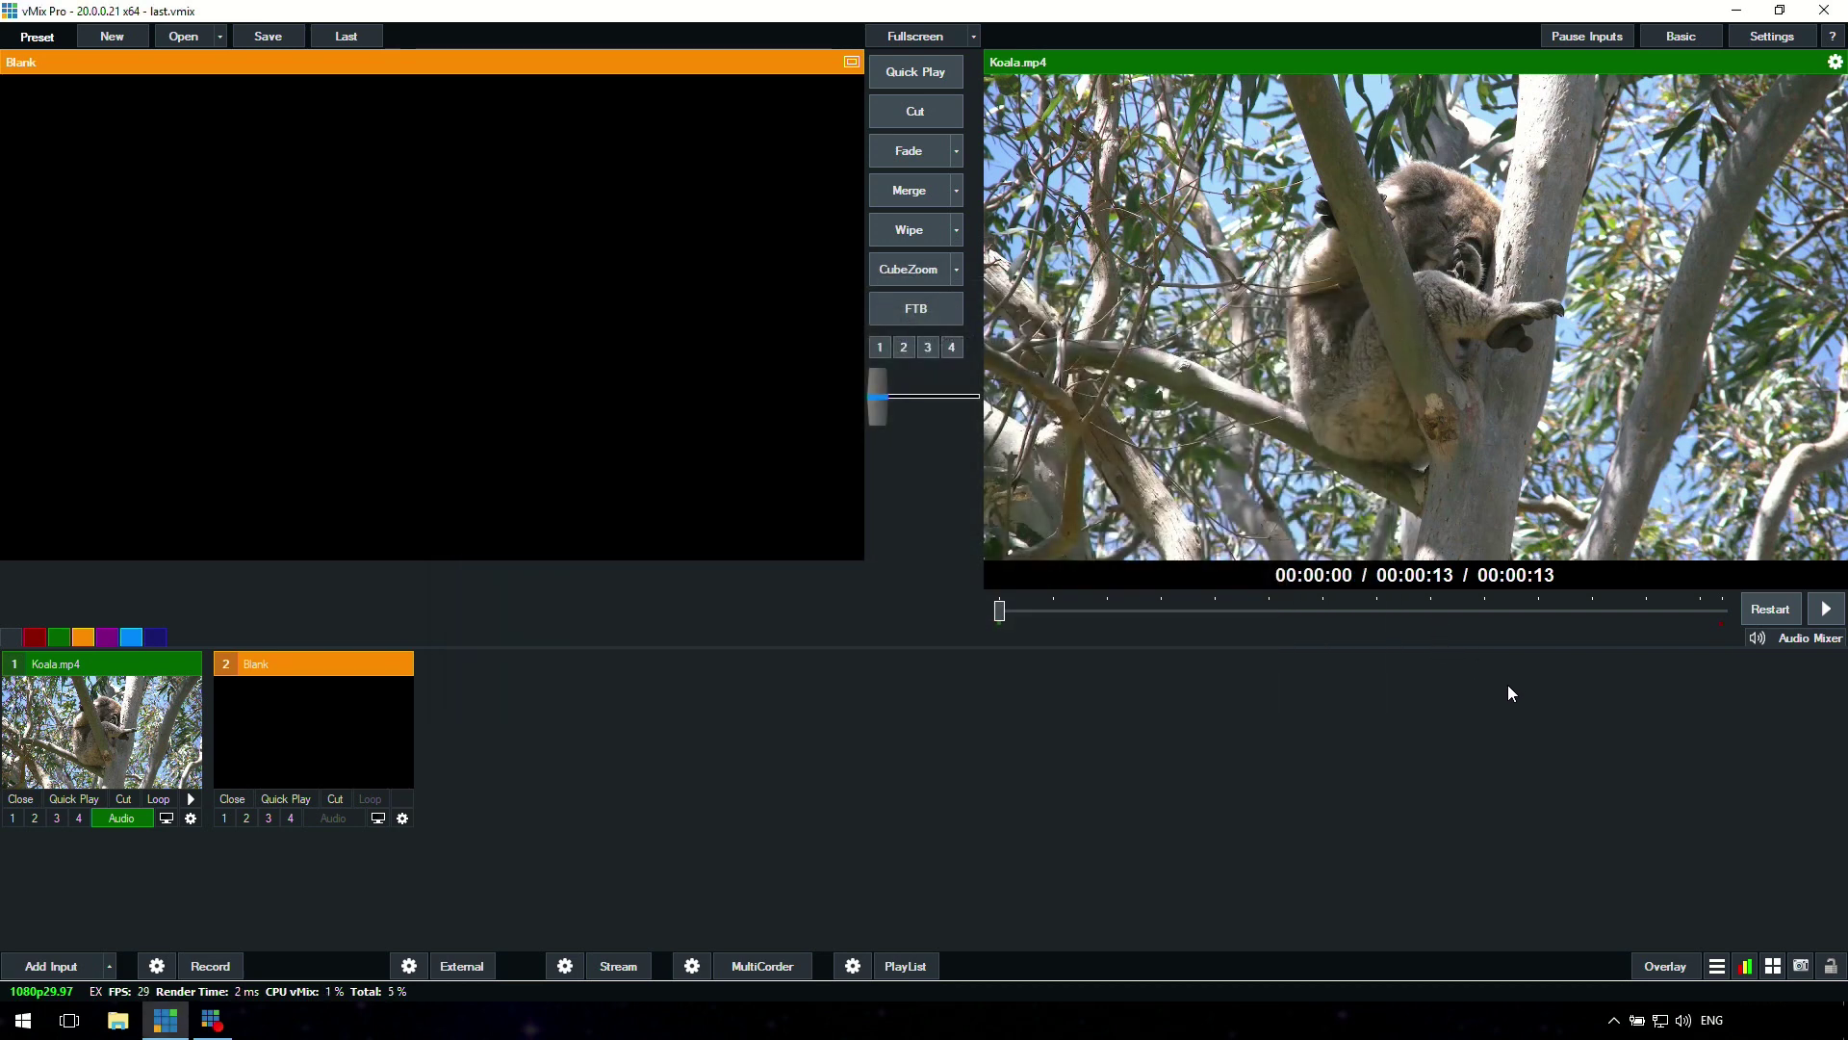
{"action": "left_click", "coordinate": [1773, 965]}
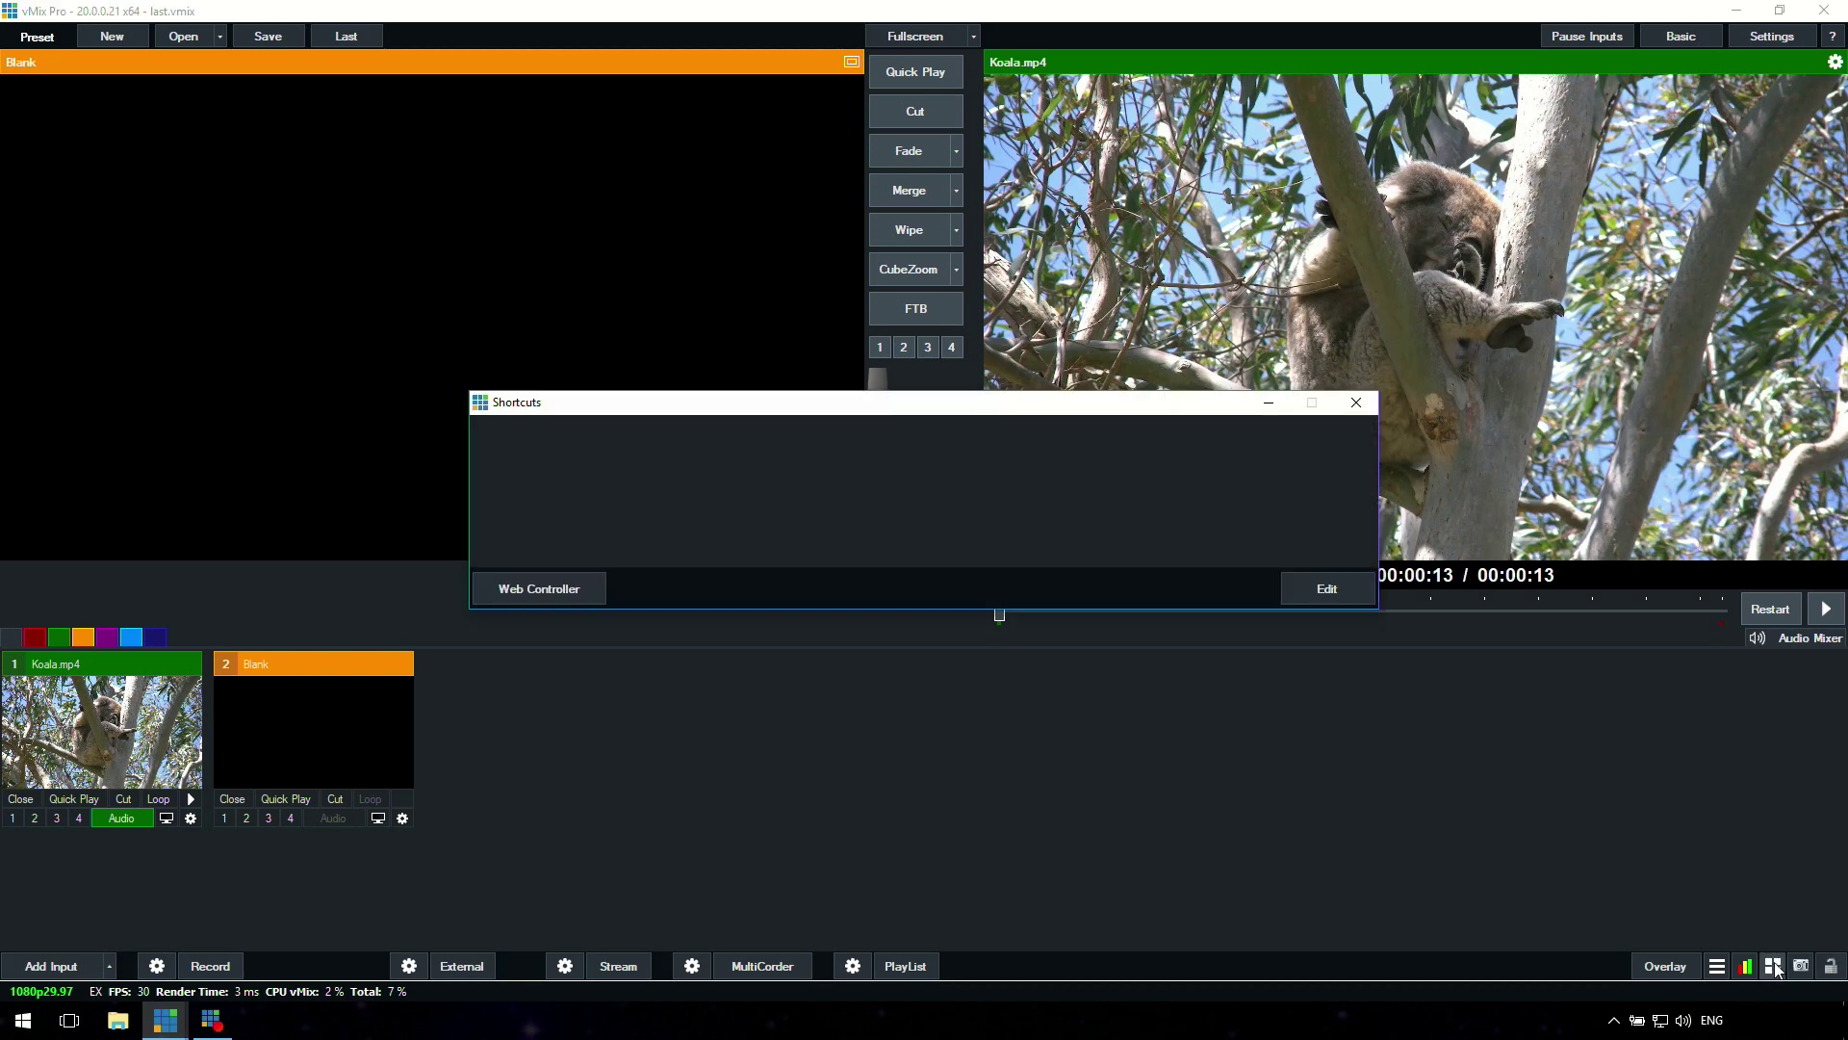
{"action": "left_click", "coordinate": [1357, 402]}
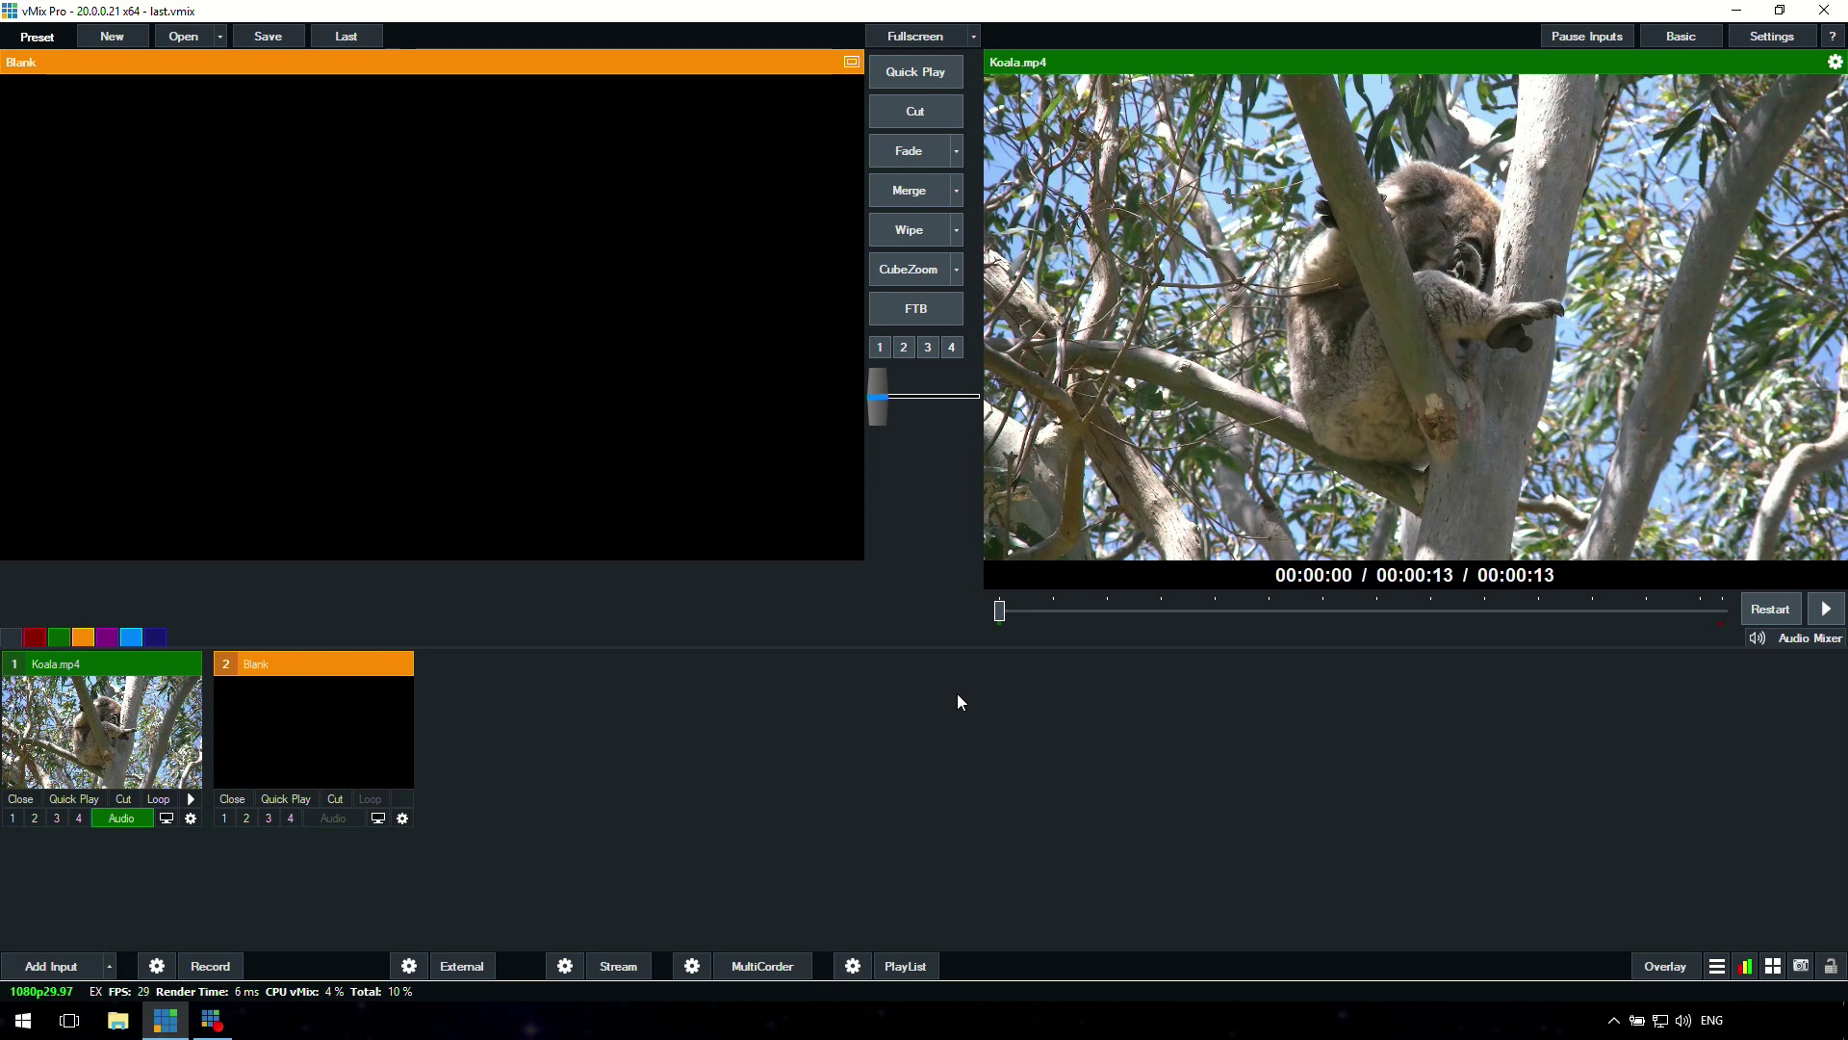
{"action": "left_click", "coordinate": [135, 44]}
{"action": "left_click", "coordinate": [821, 501]}
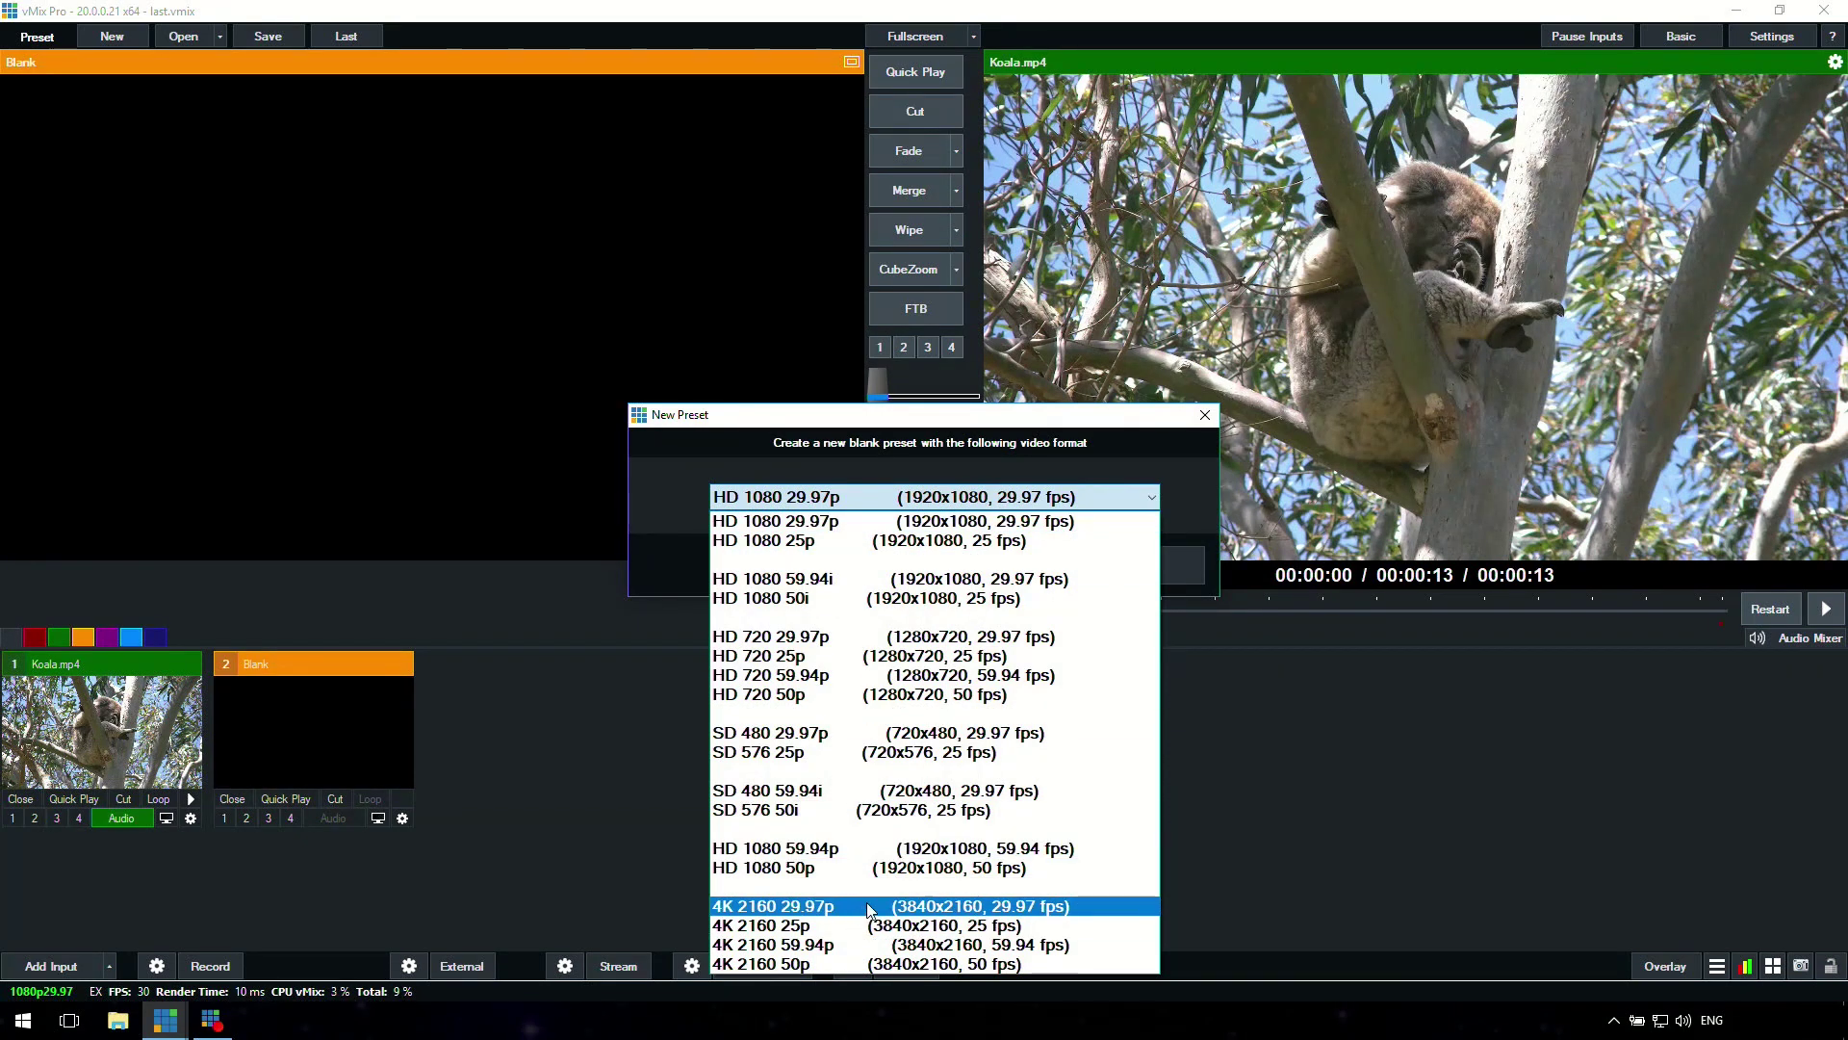
{"action": "left_click", "coordinate": [593, 813]}
{"action": "left_click", "coordinate": [1110, 570]}
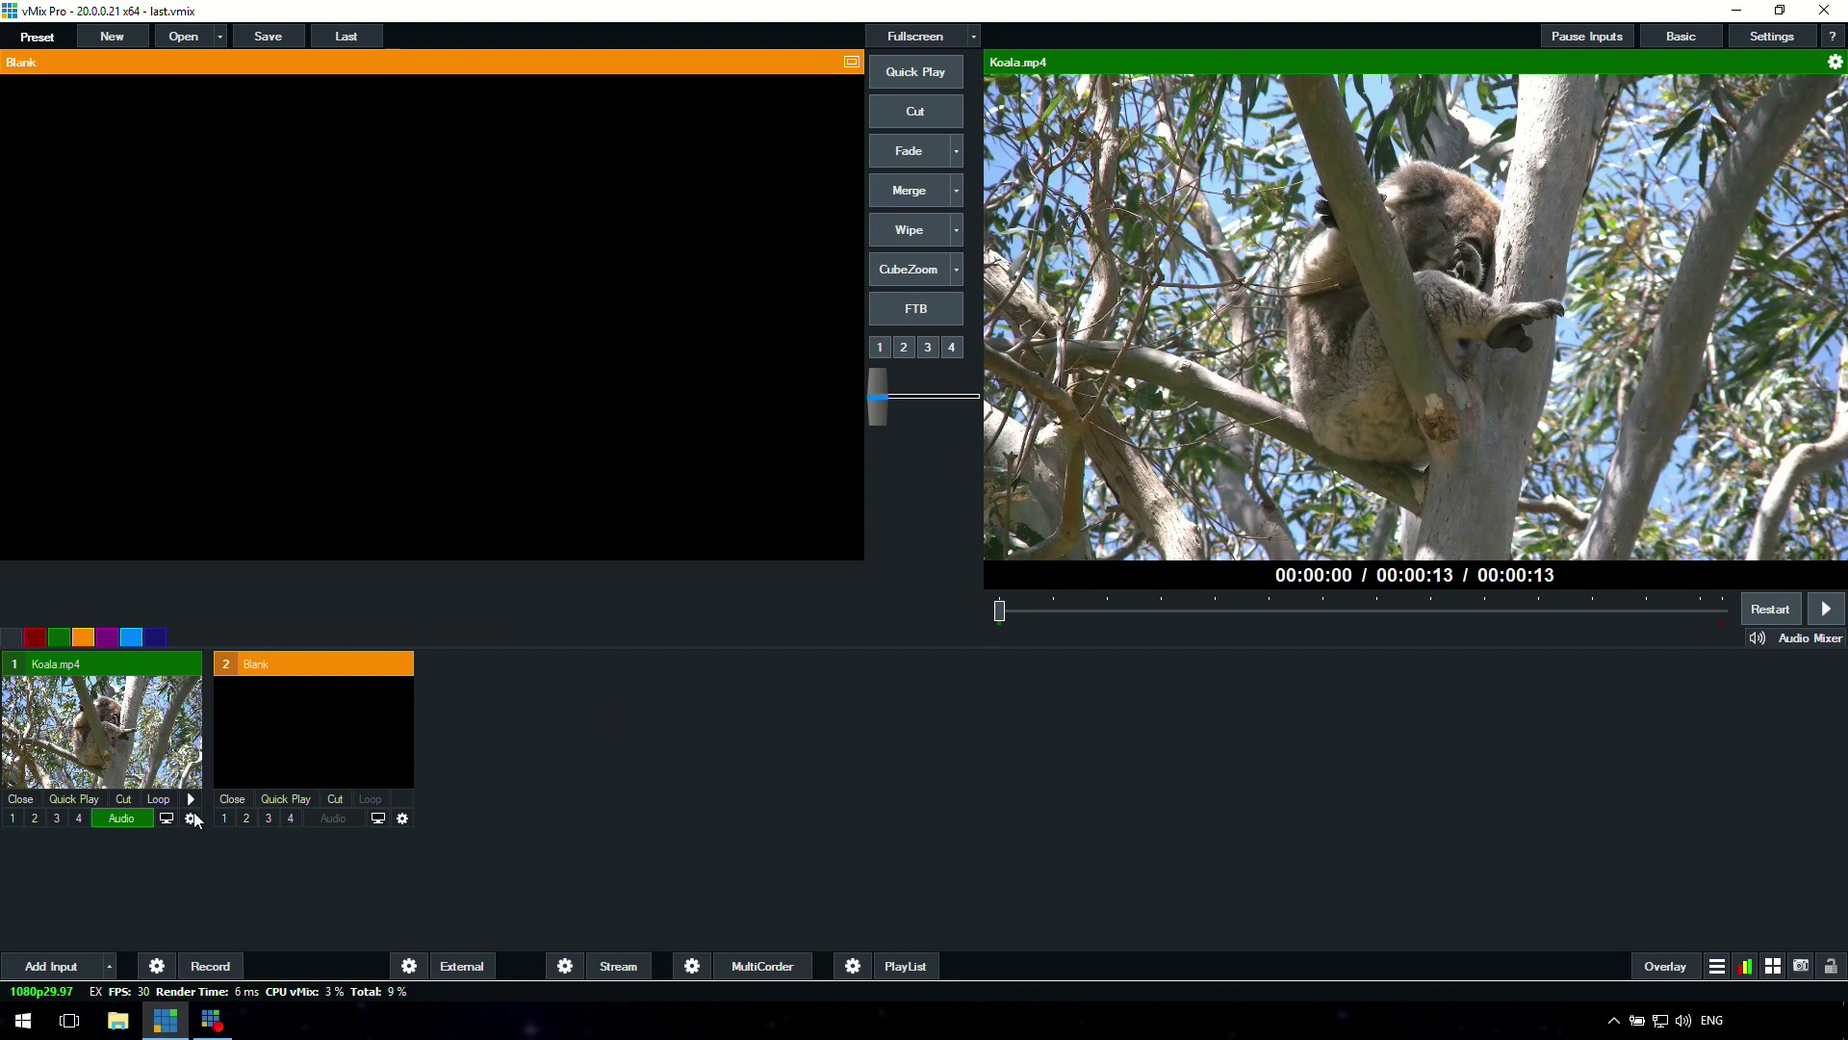
Add the HD Pro Webcam C920 as a camera input with audio device set to None.
{"action": "left_click", "coordinate": [67, 967]}
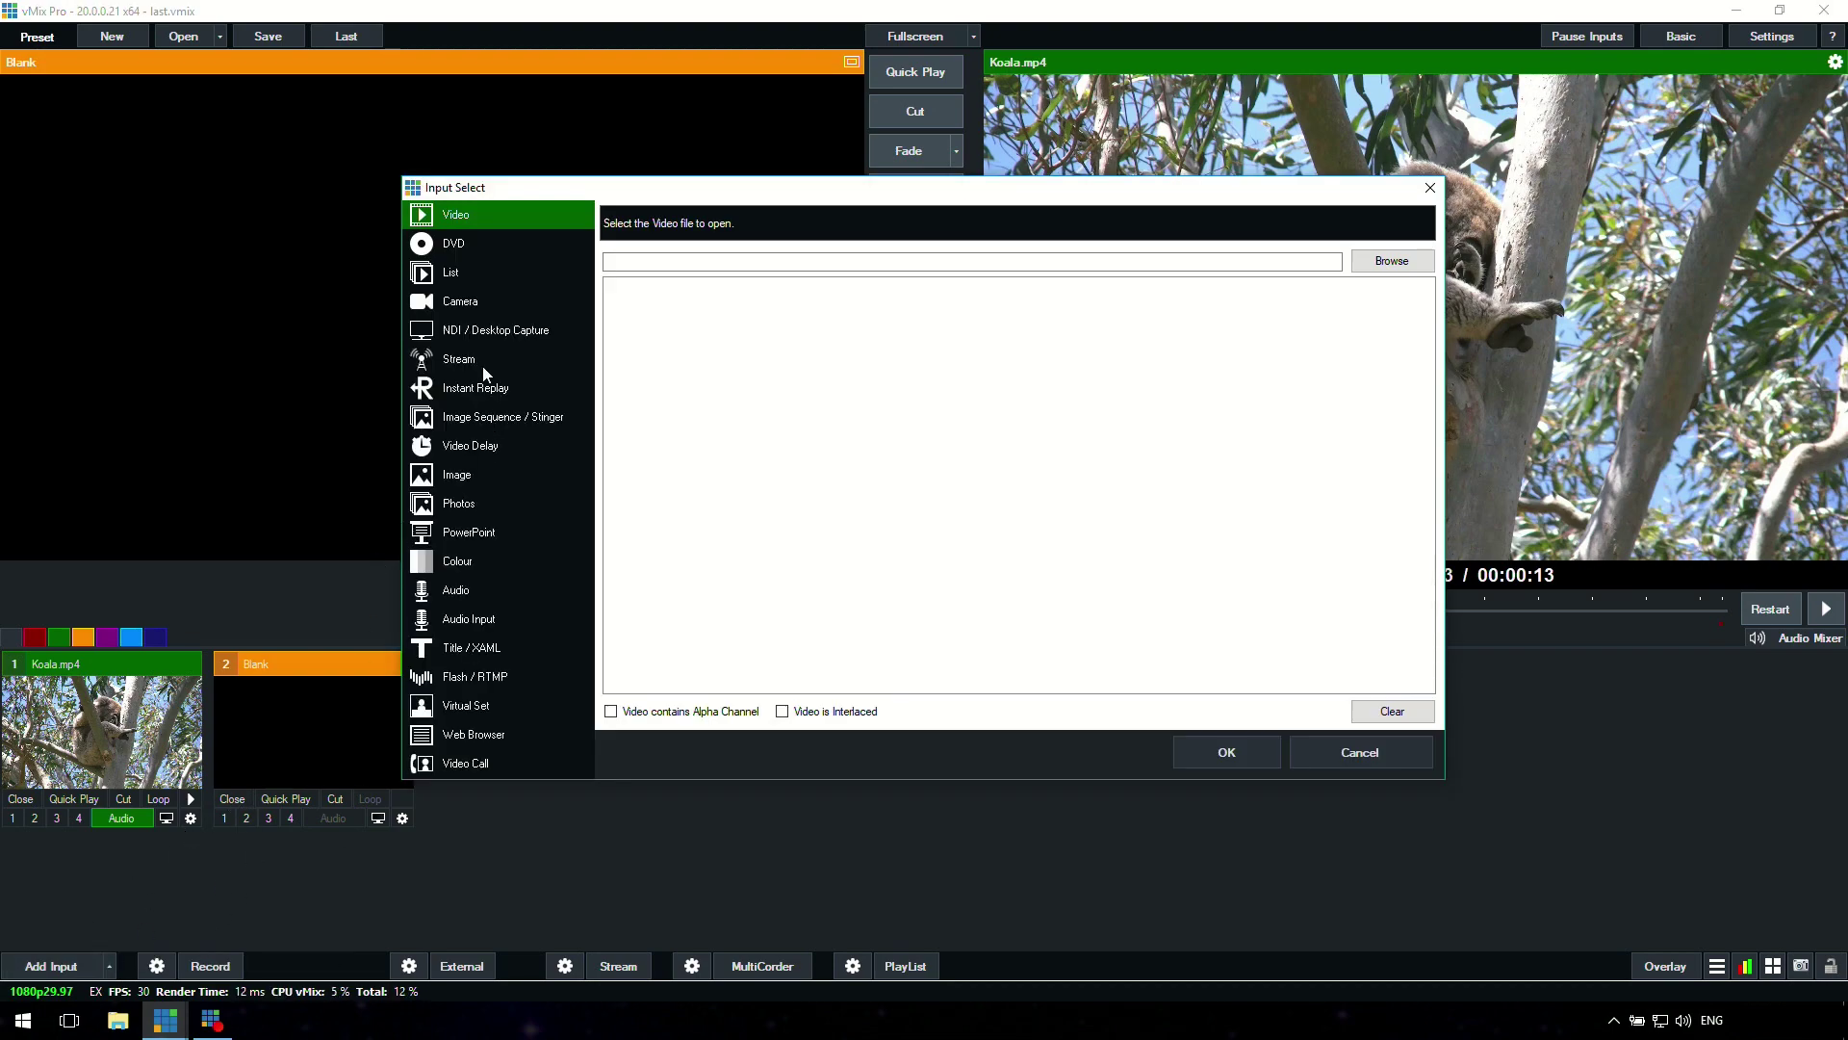
{"action": "left_click", "coordinate": [501, 303]}
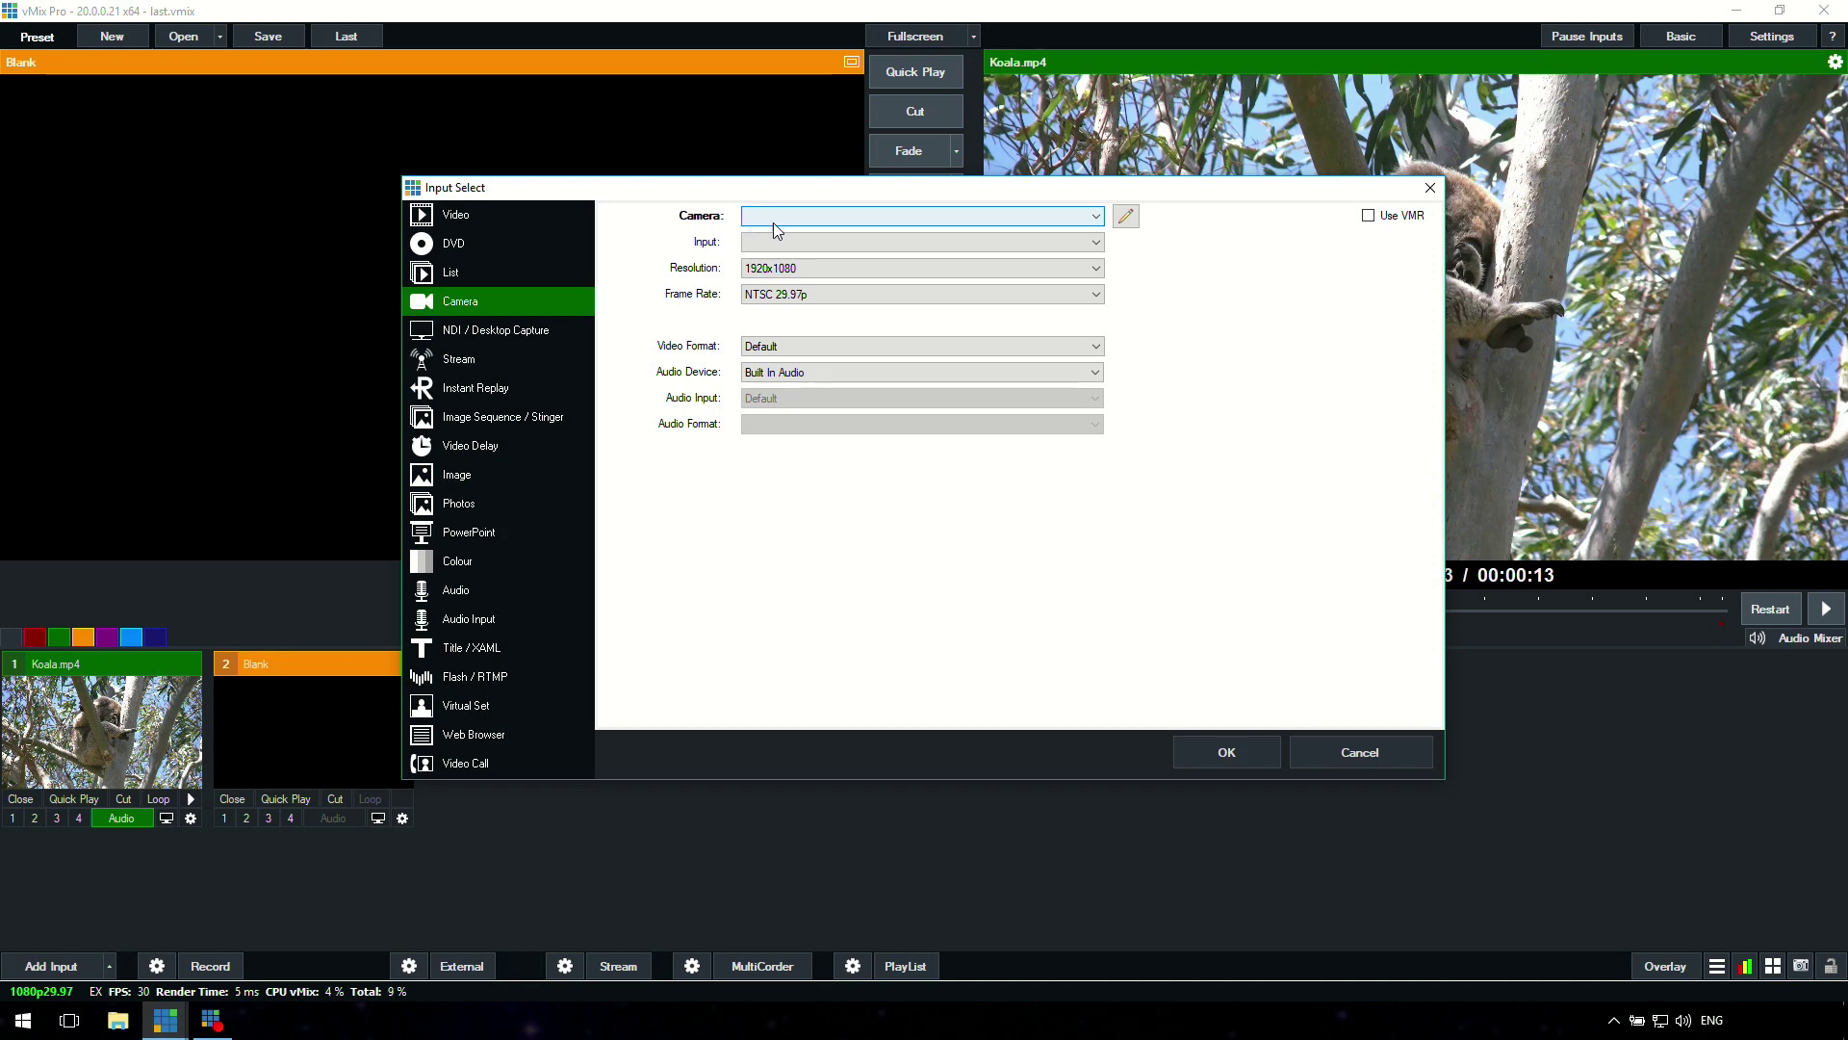
{"action": "left_click", "coordinate": [822, 217]}
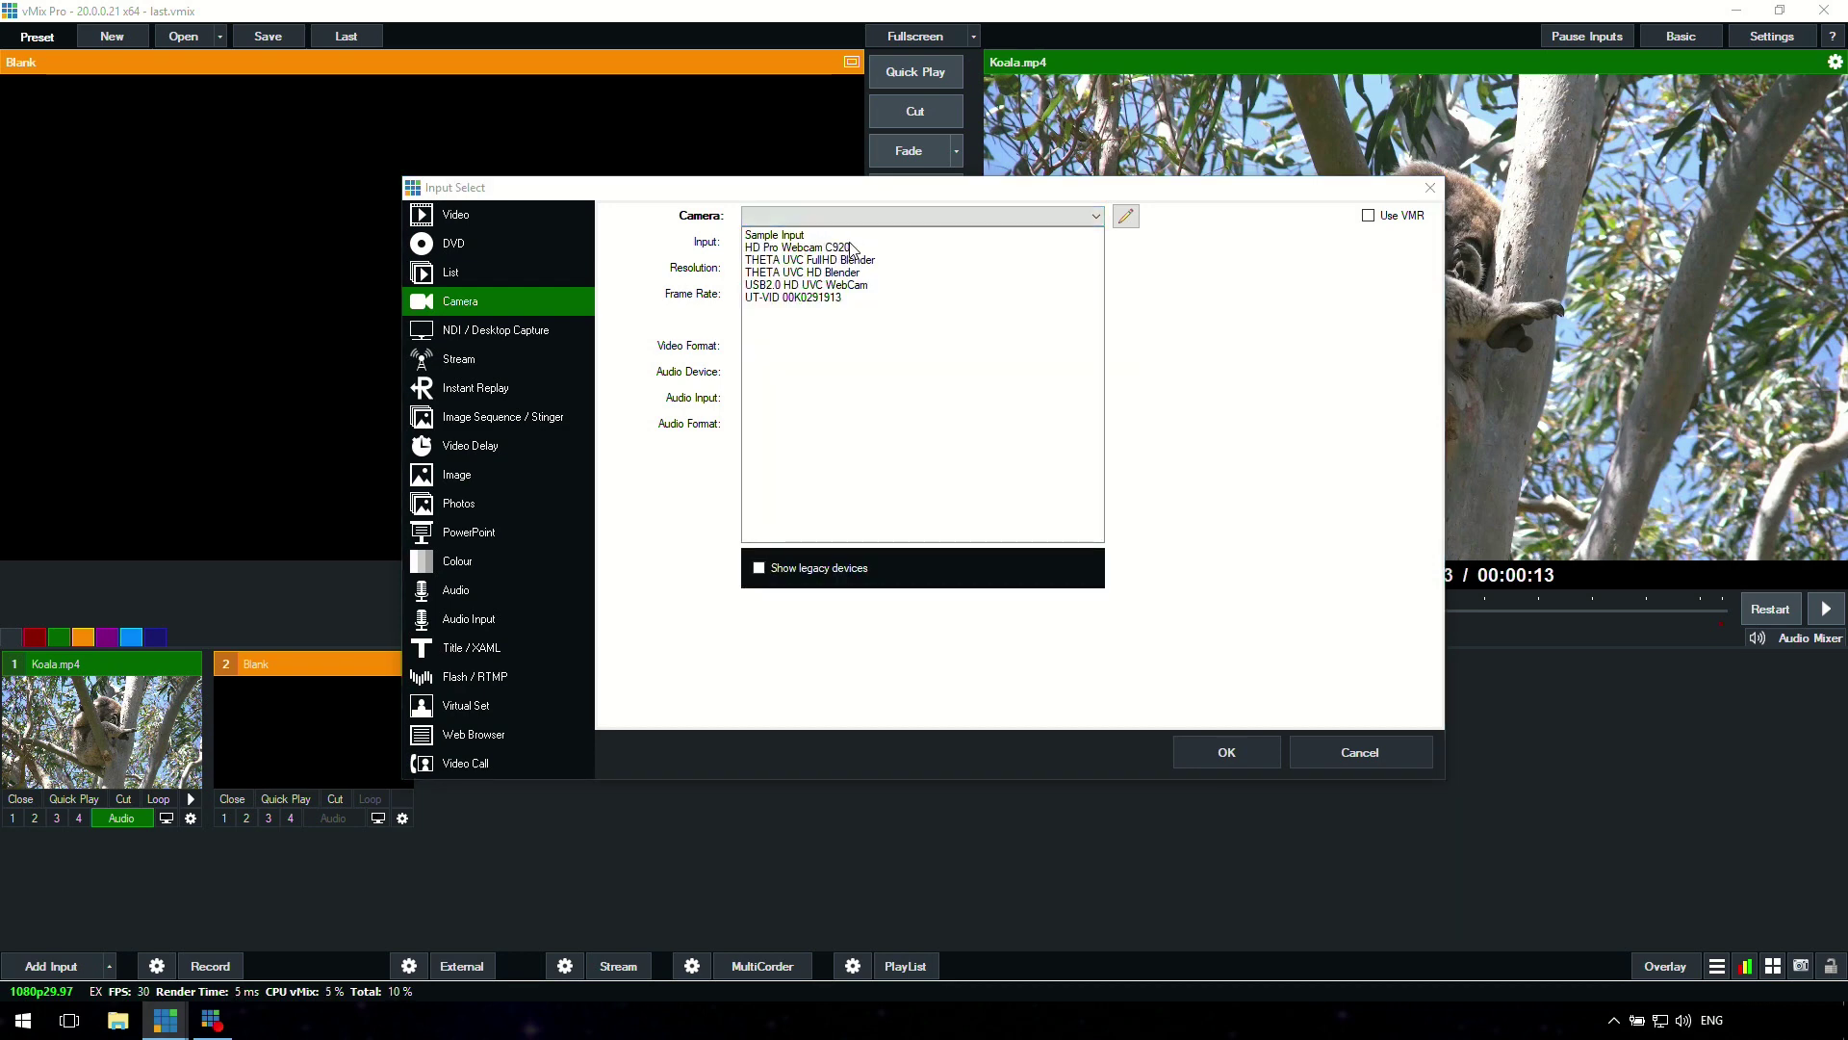
{"action": "left_click", "coordinate": [842, 250]}
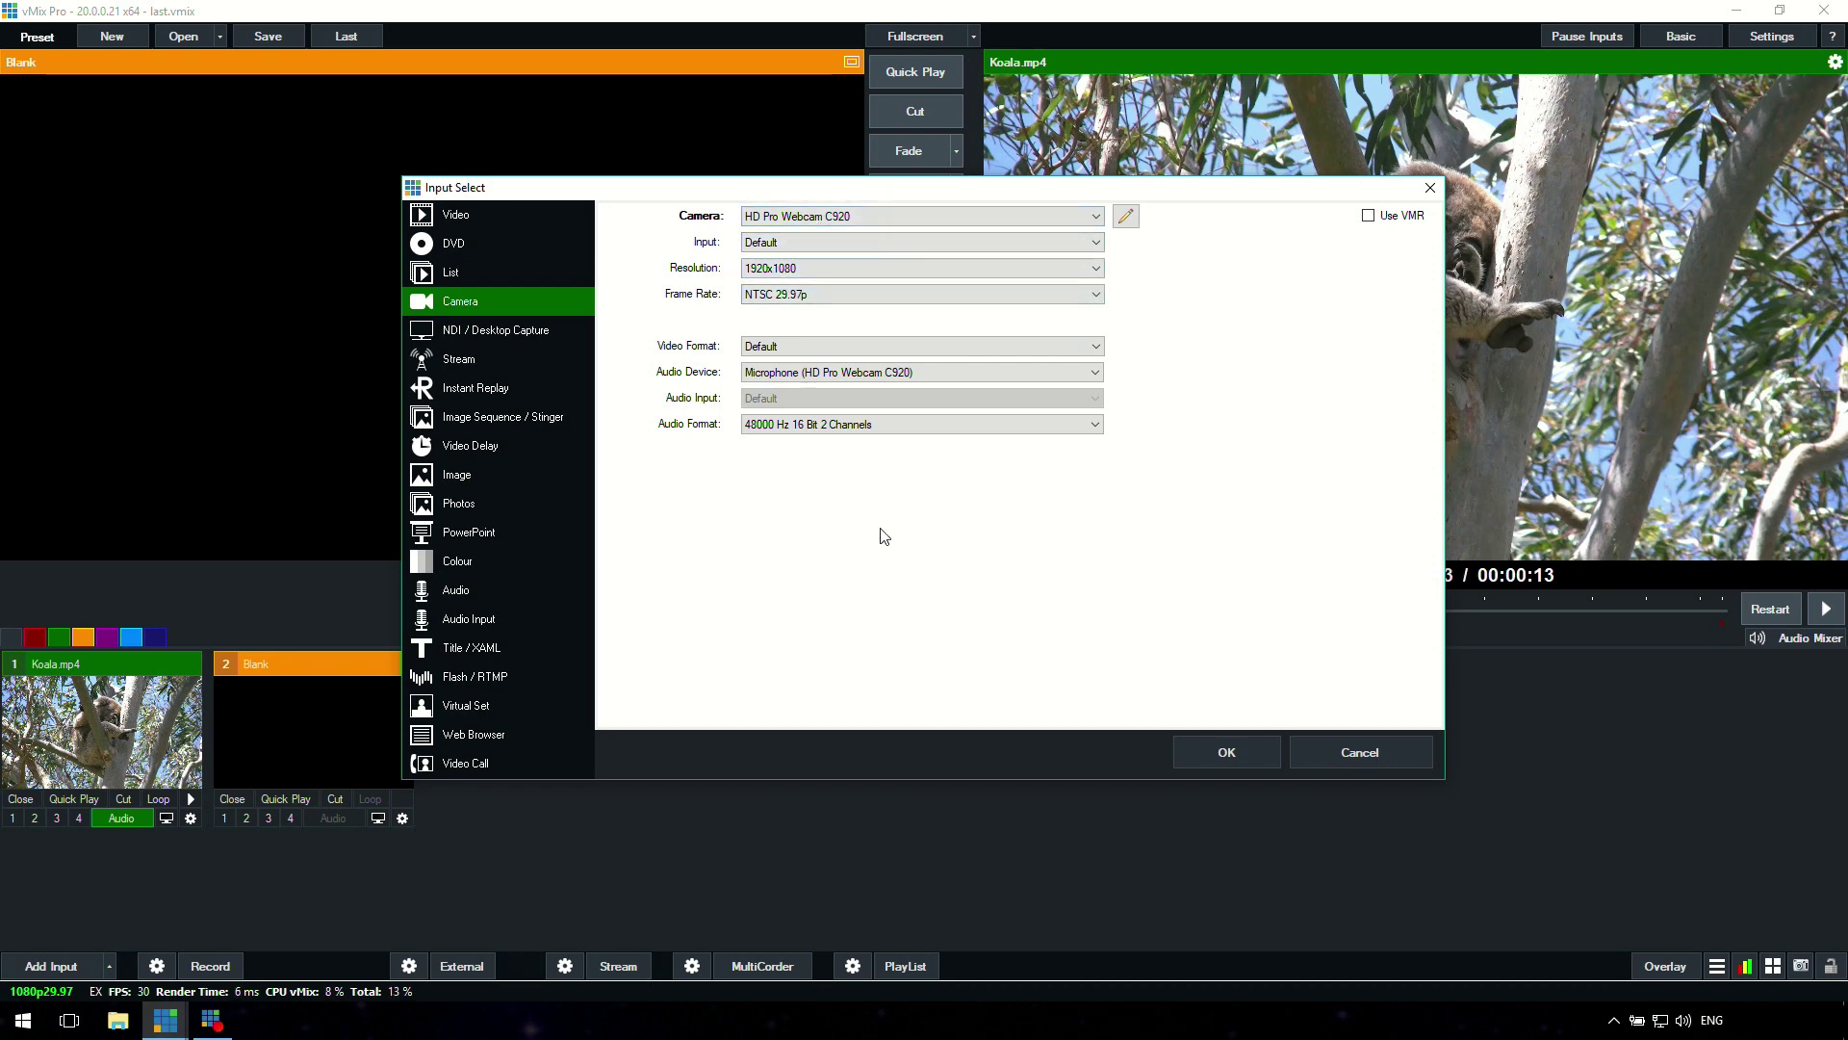
{"action": "left_click", "coordinate": [809, 374]}
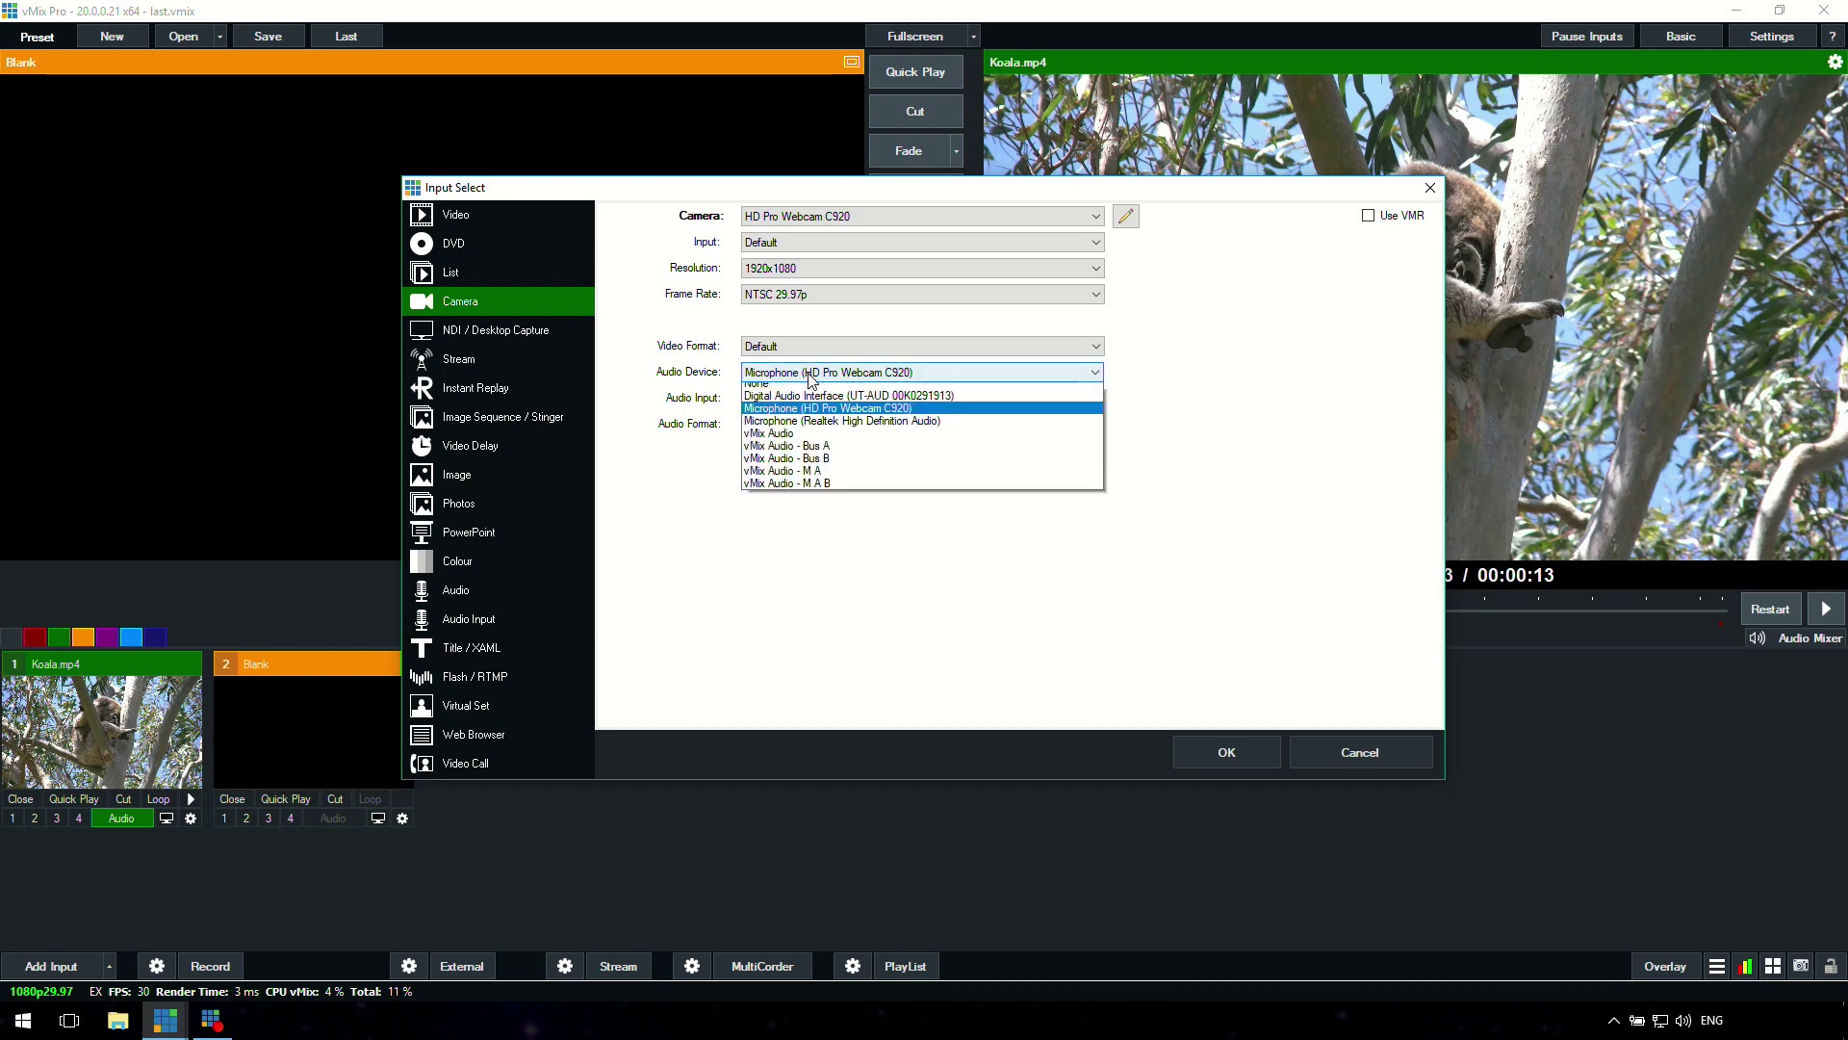
{"action": "left_click", "coordinate": [812, 402]}
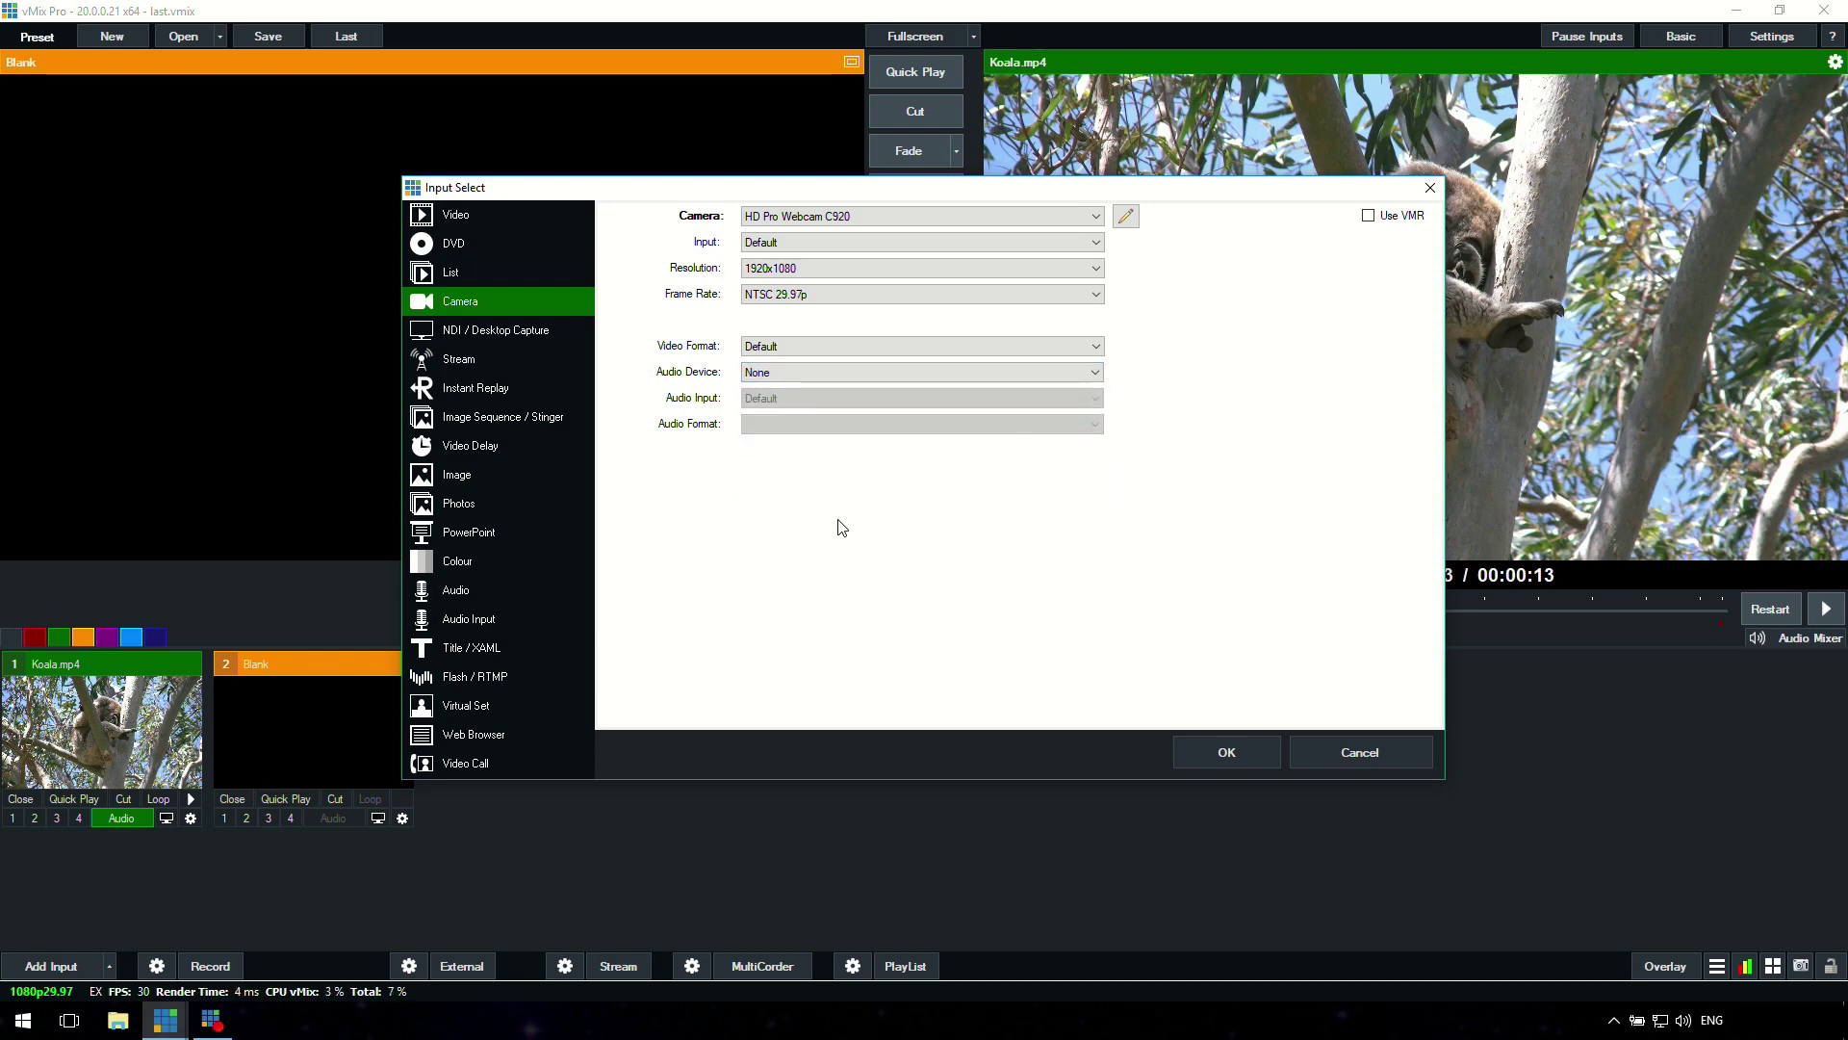
{"action": "left_click", "coordinate": [804, 372]}
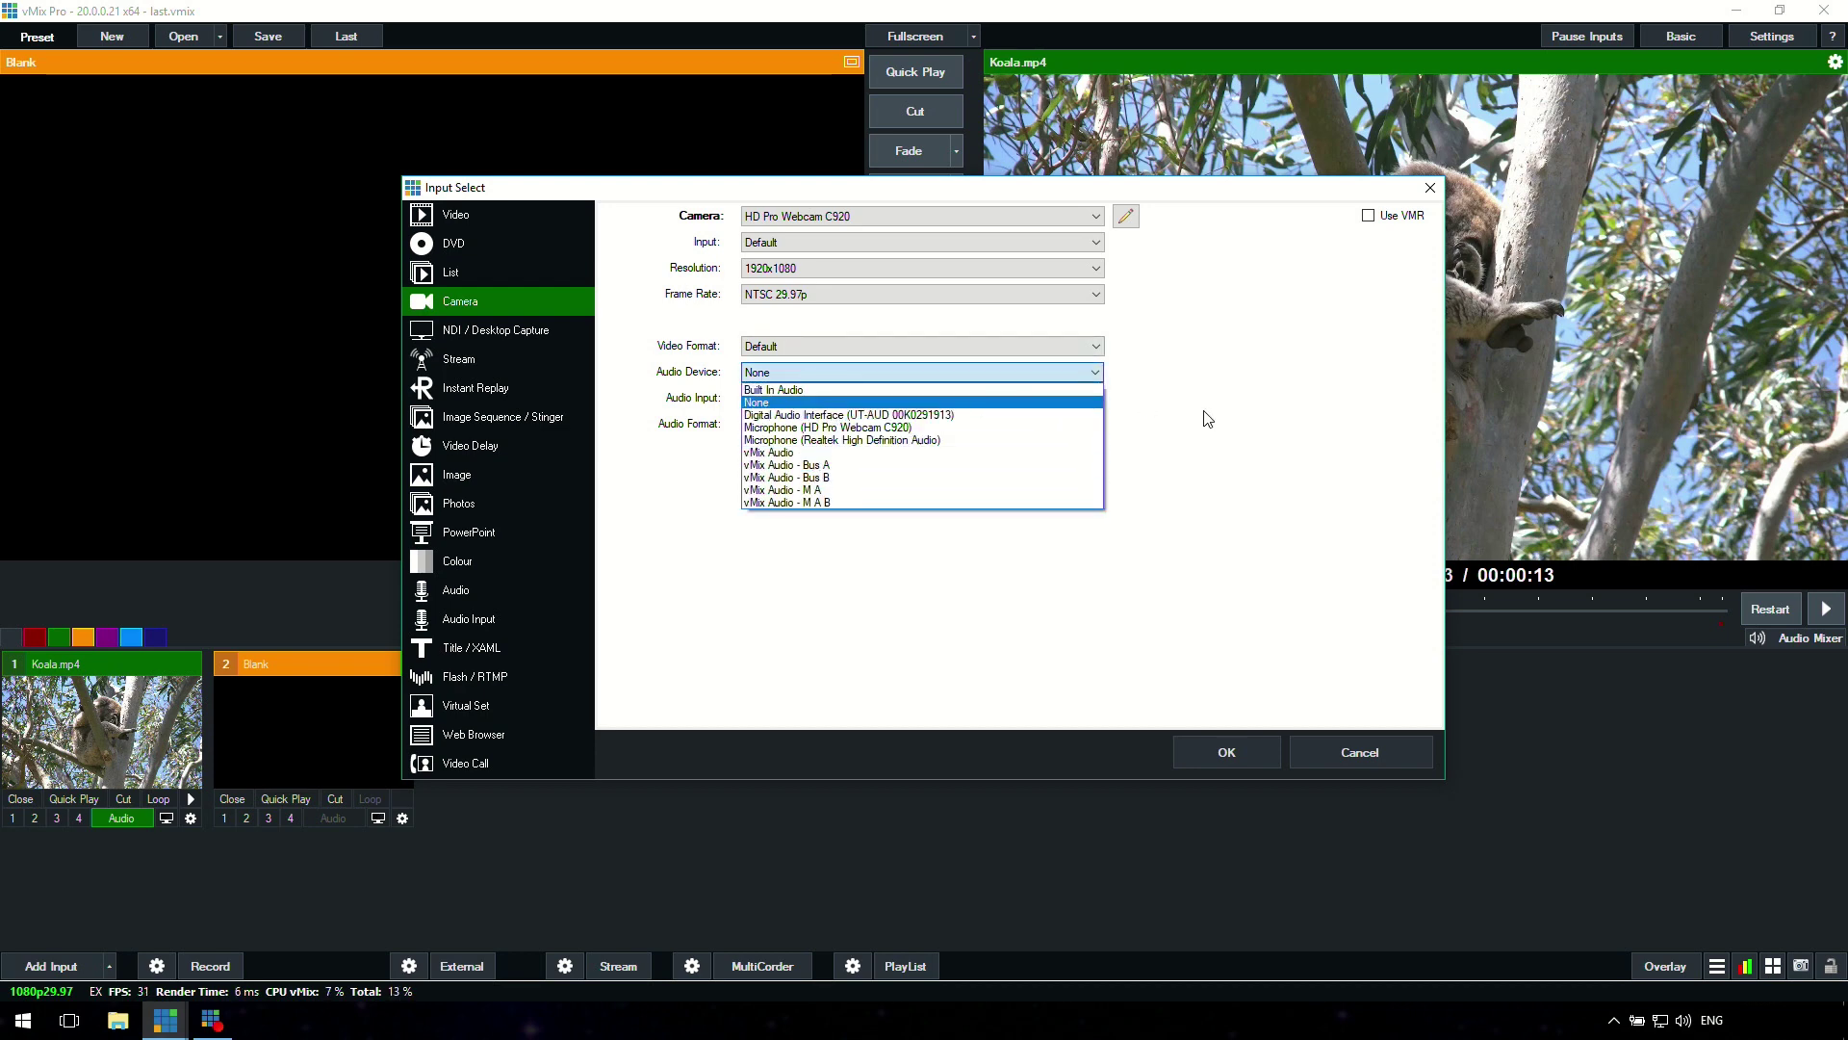
{"action": "left_click", "coordinate": [1239, 423]}
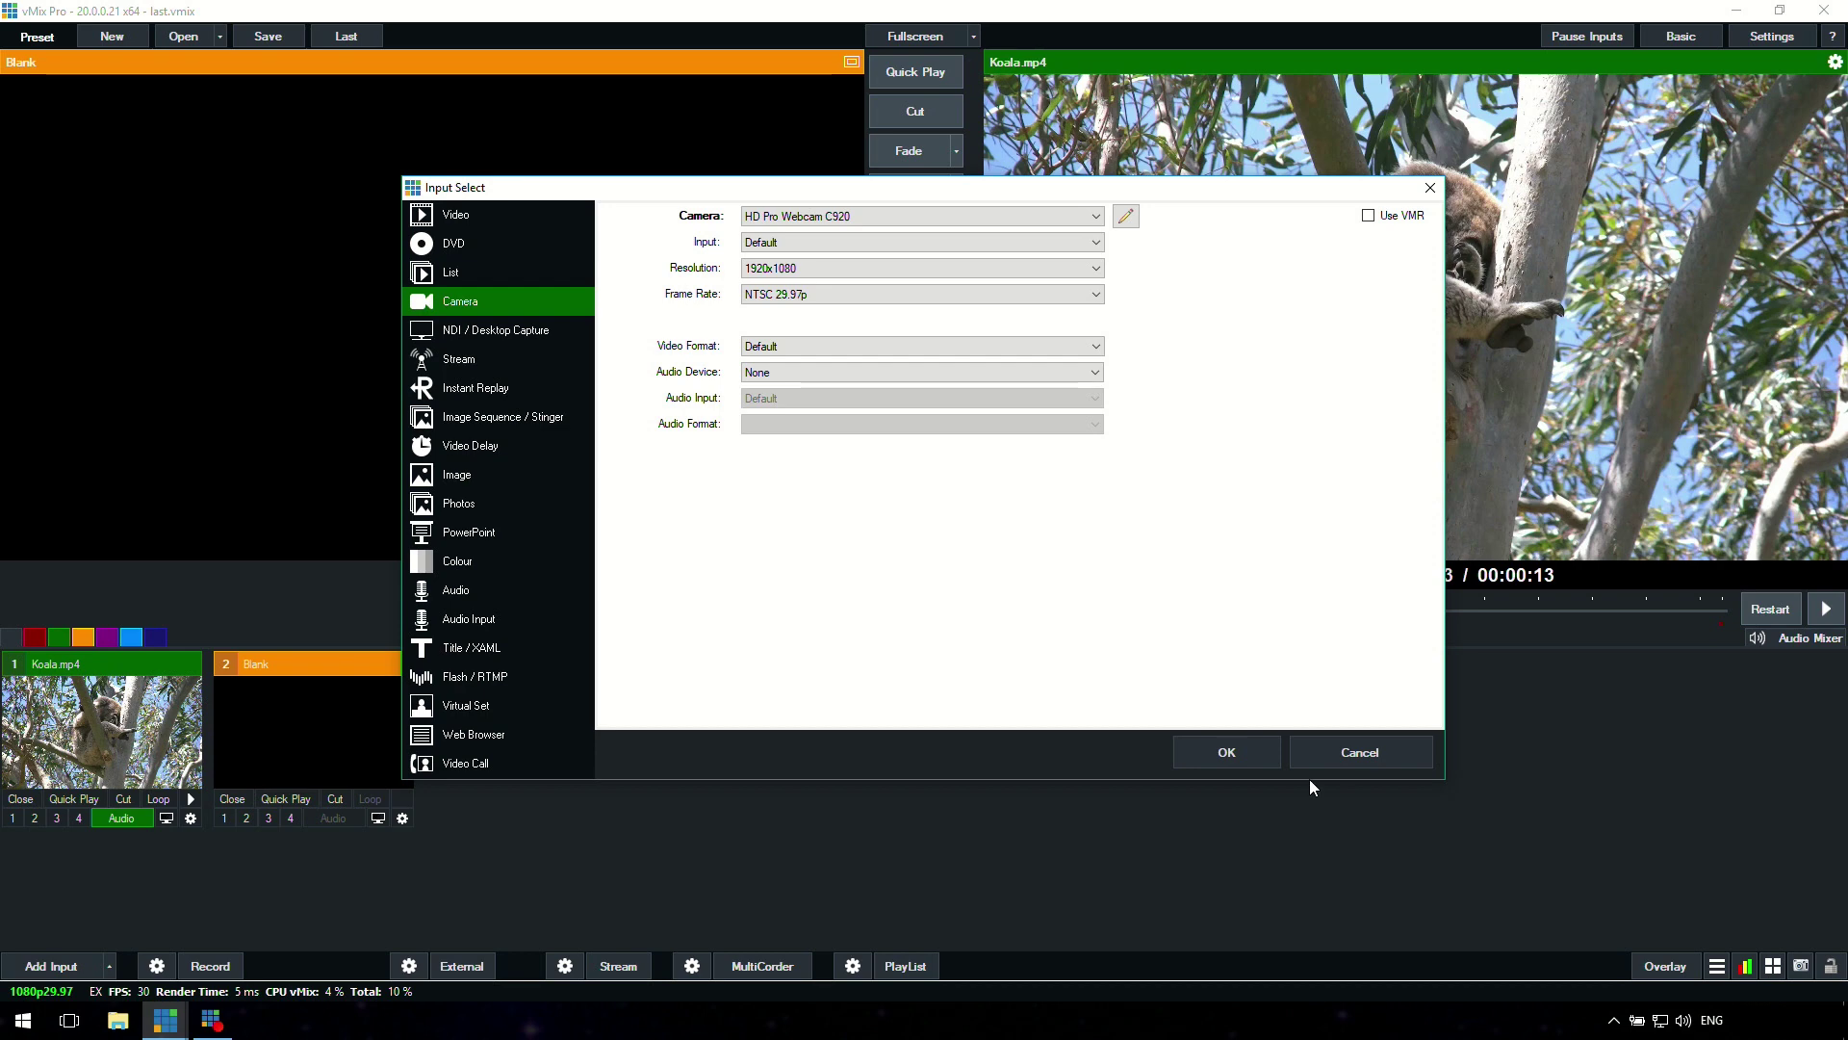
{"action": "left_click", "coordinate": [1228, 752]}
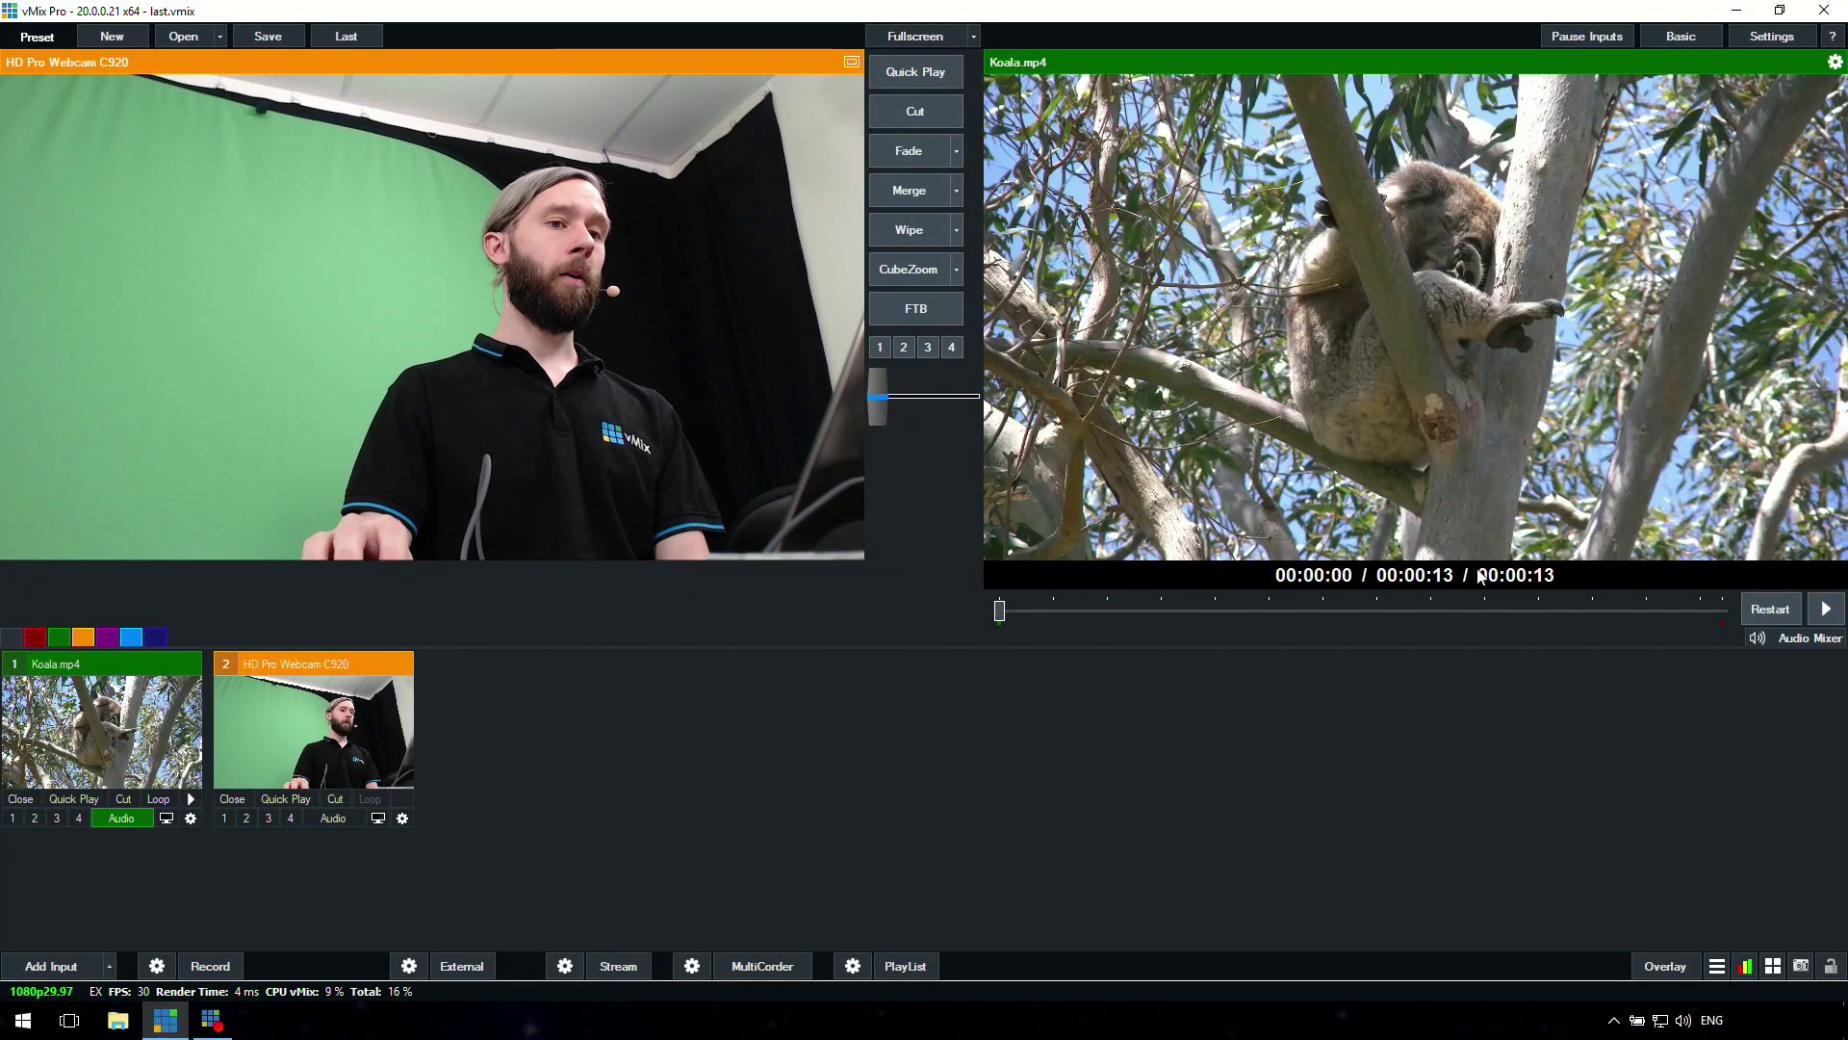
Play Koala.mp4, fade back and forth with the webcam, then cut Koala live and pause it.
{"action": "left_click", "coordinate": [1826, 608]}
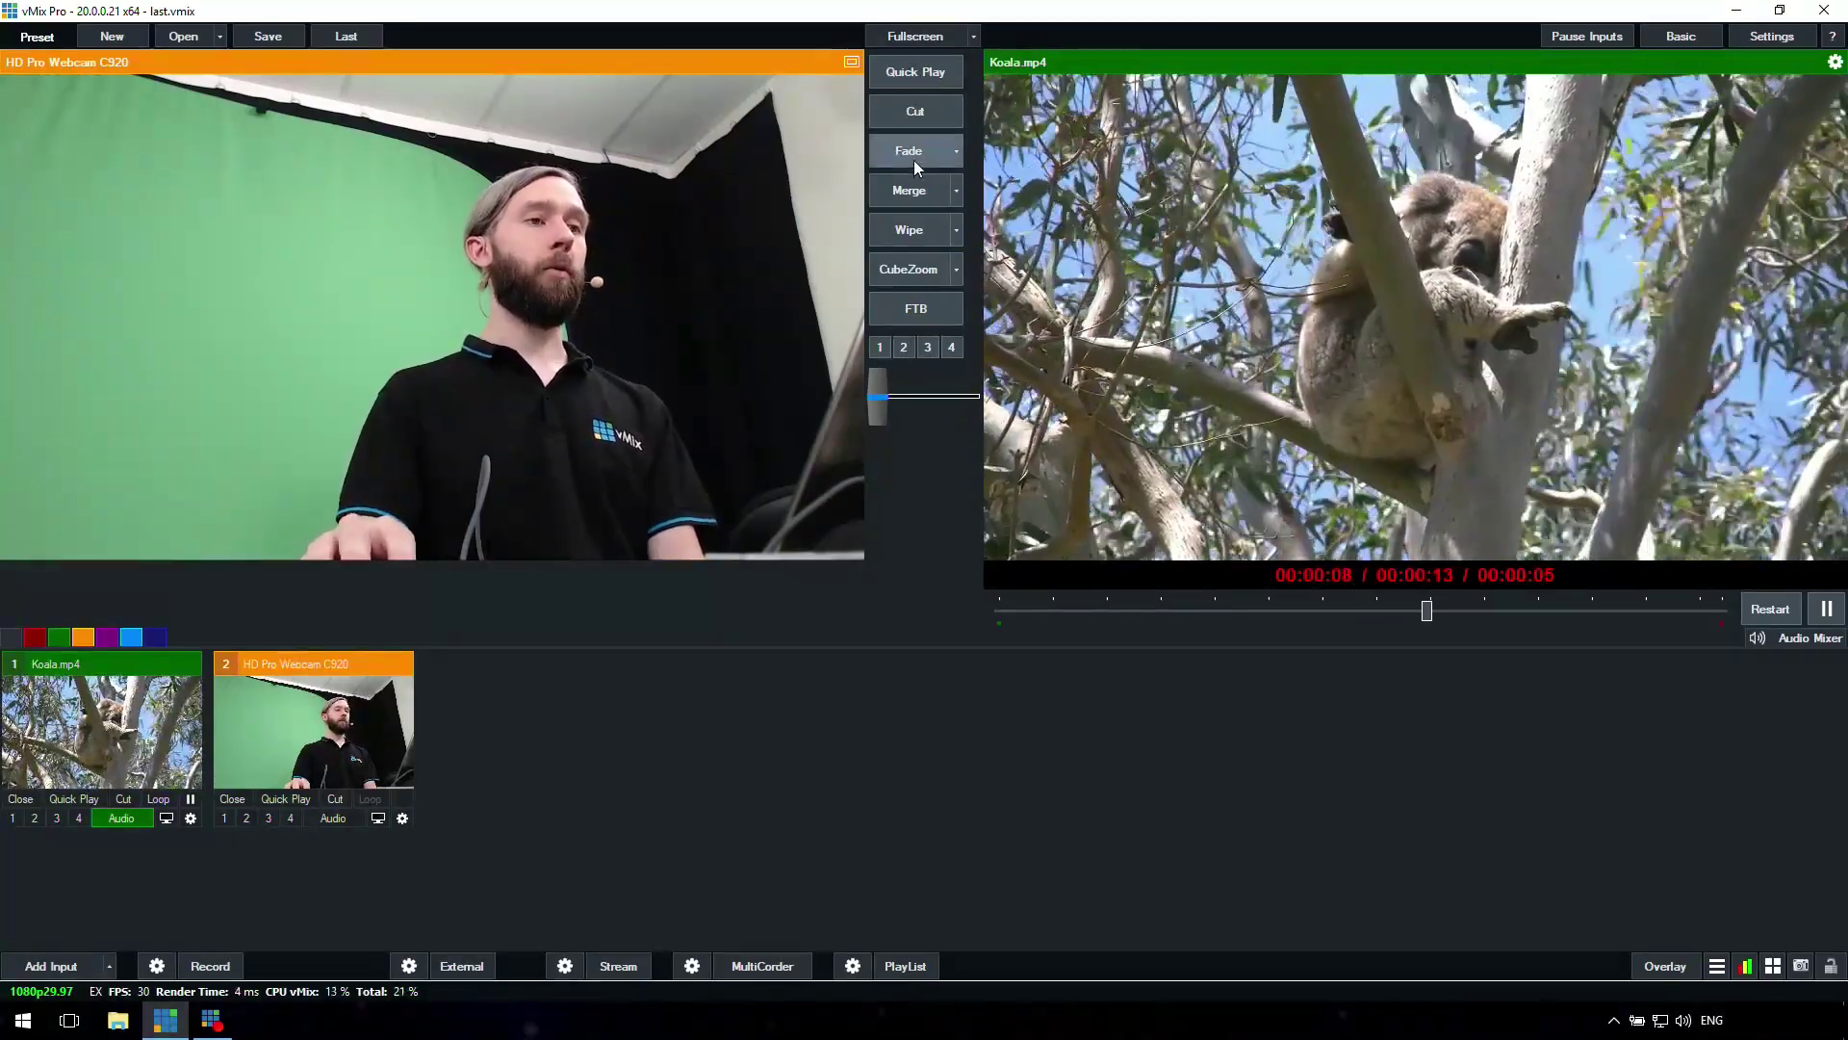
{"action": "left_click", "coordinate": [909, 150]}
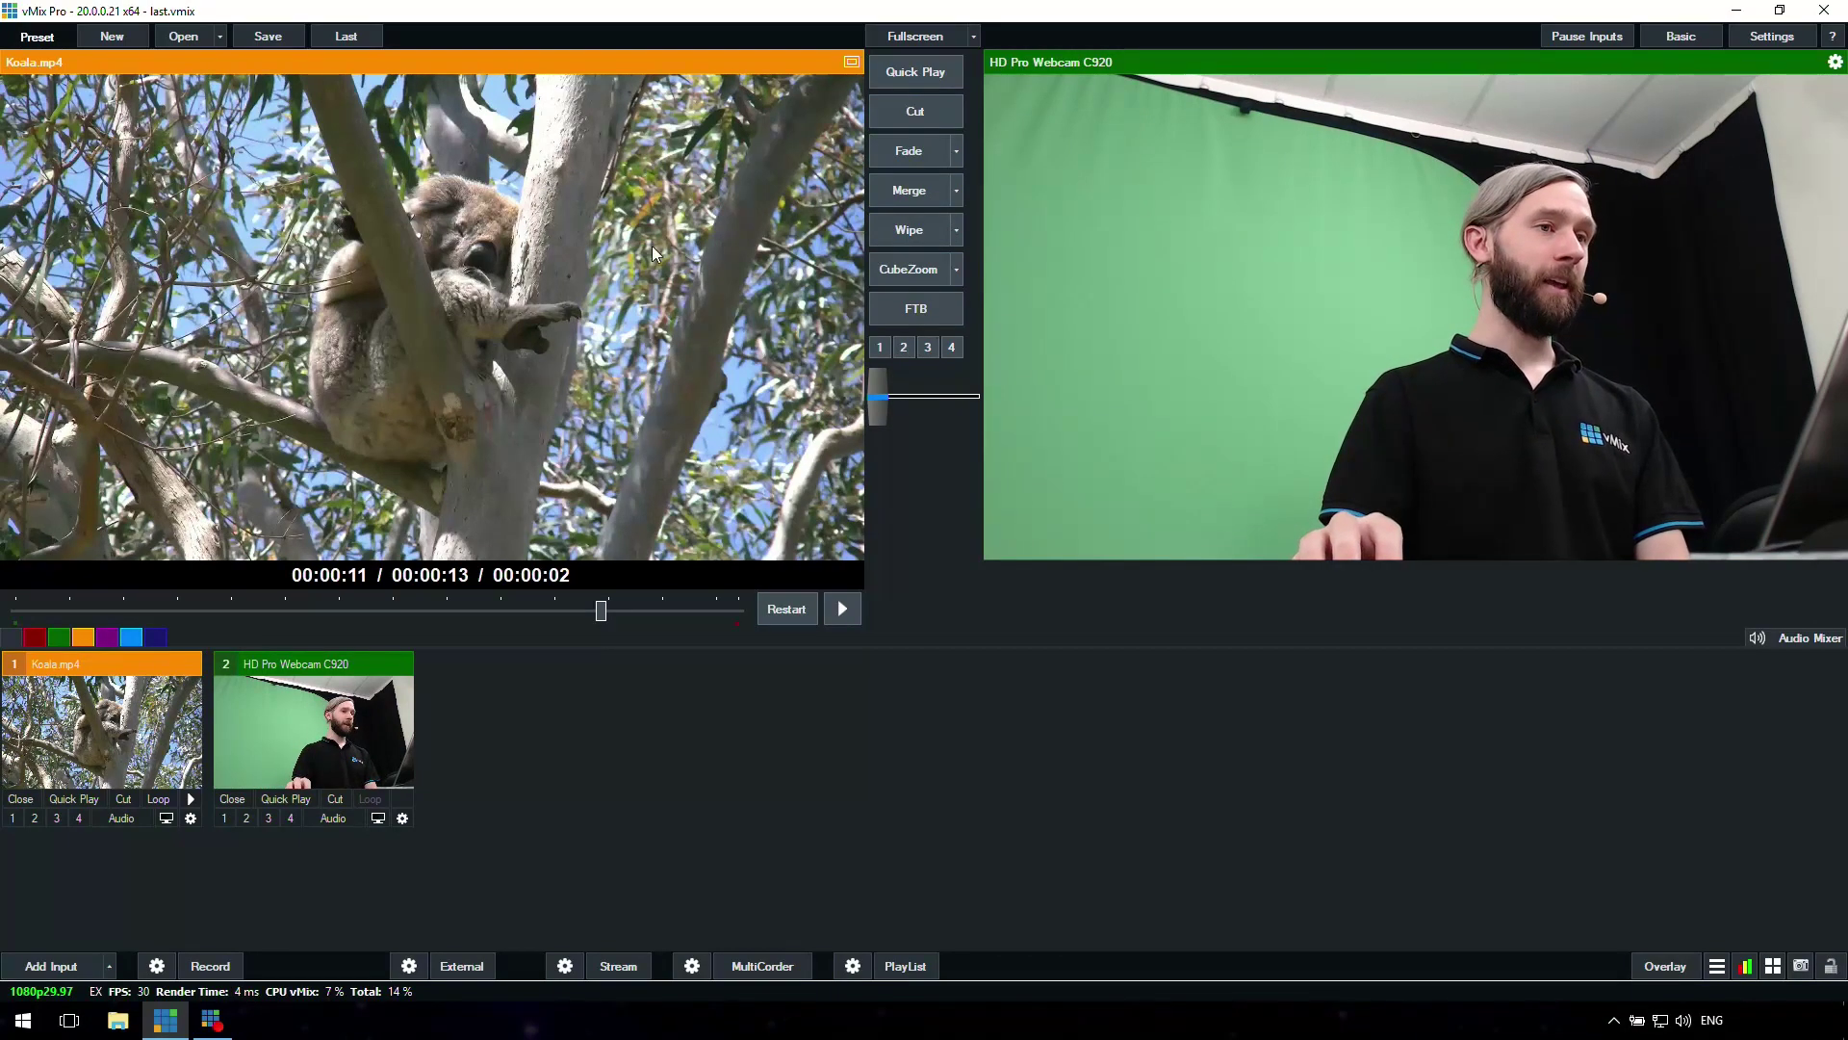
{"action": "left_click", "coordinate": [891, 157]}
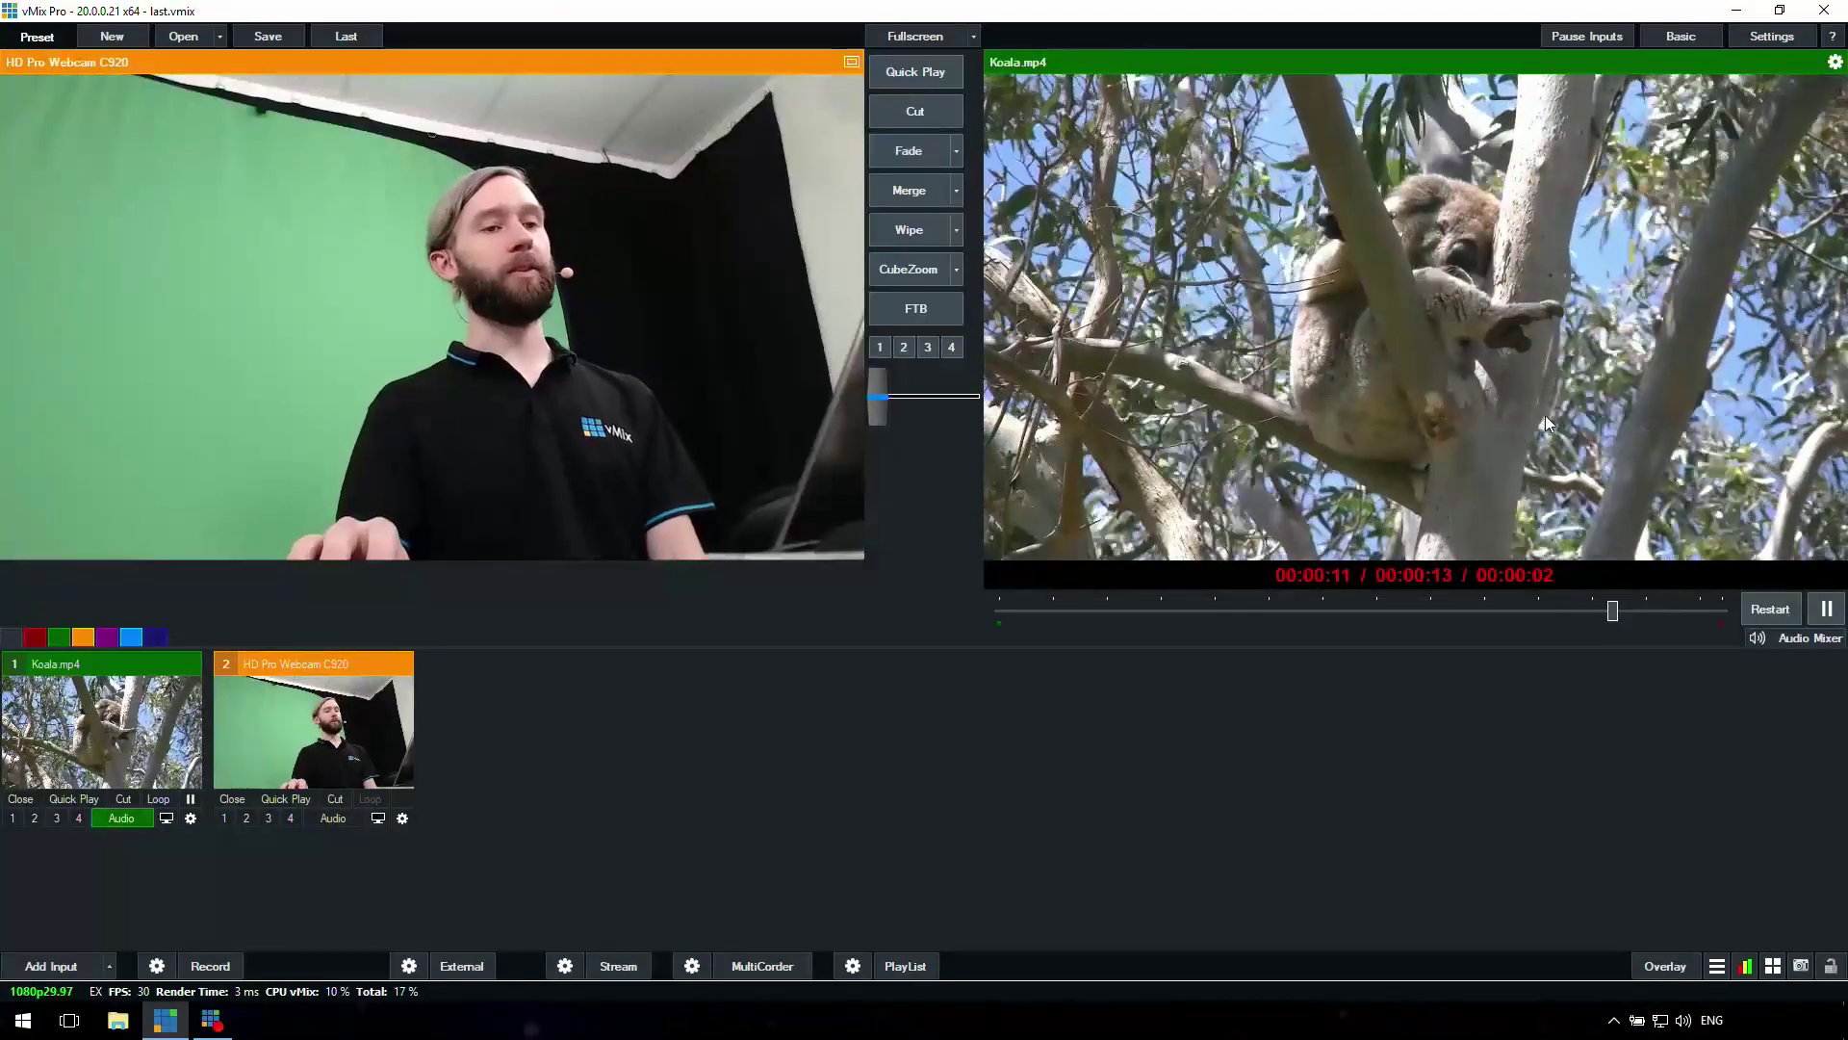
{"action": "left_click", "coordinate": [899, 160]}
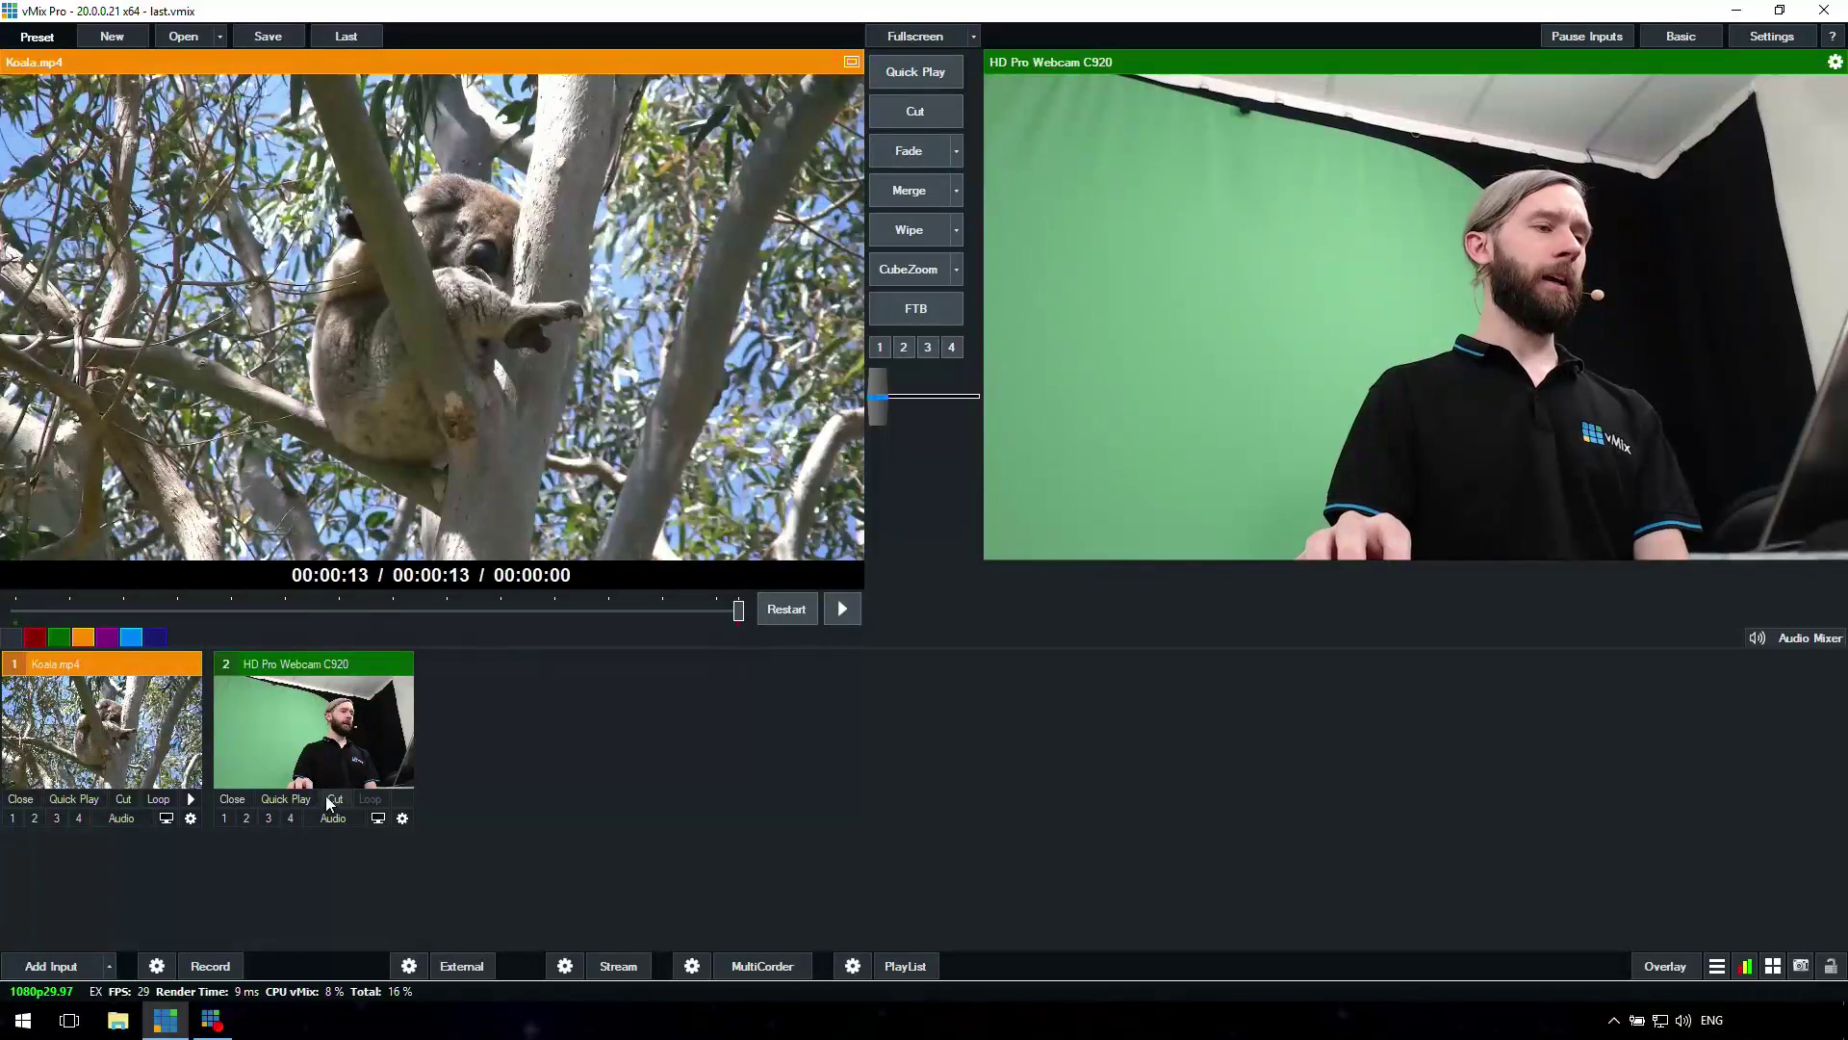
{"action": "left_click", "coordinate": [123, 799]}
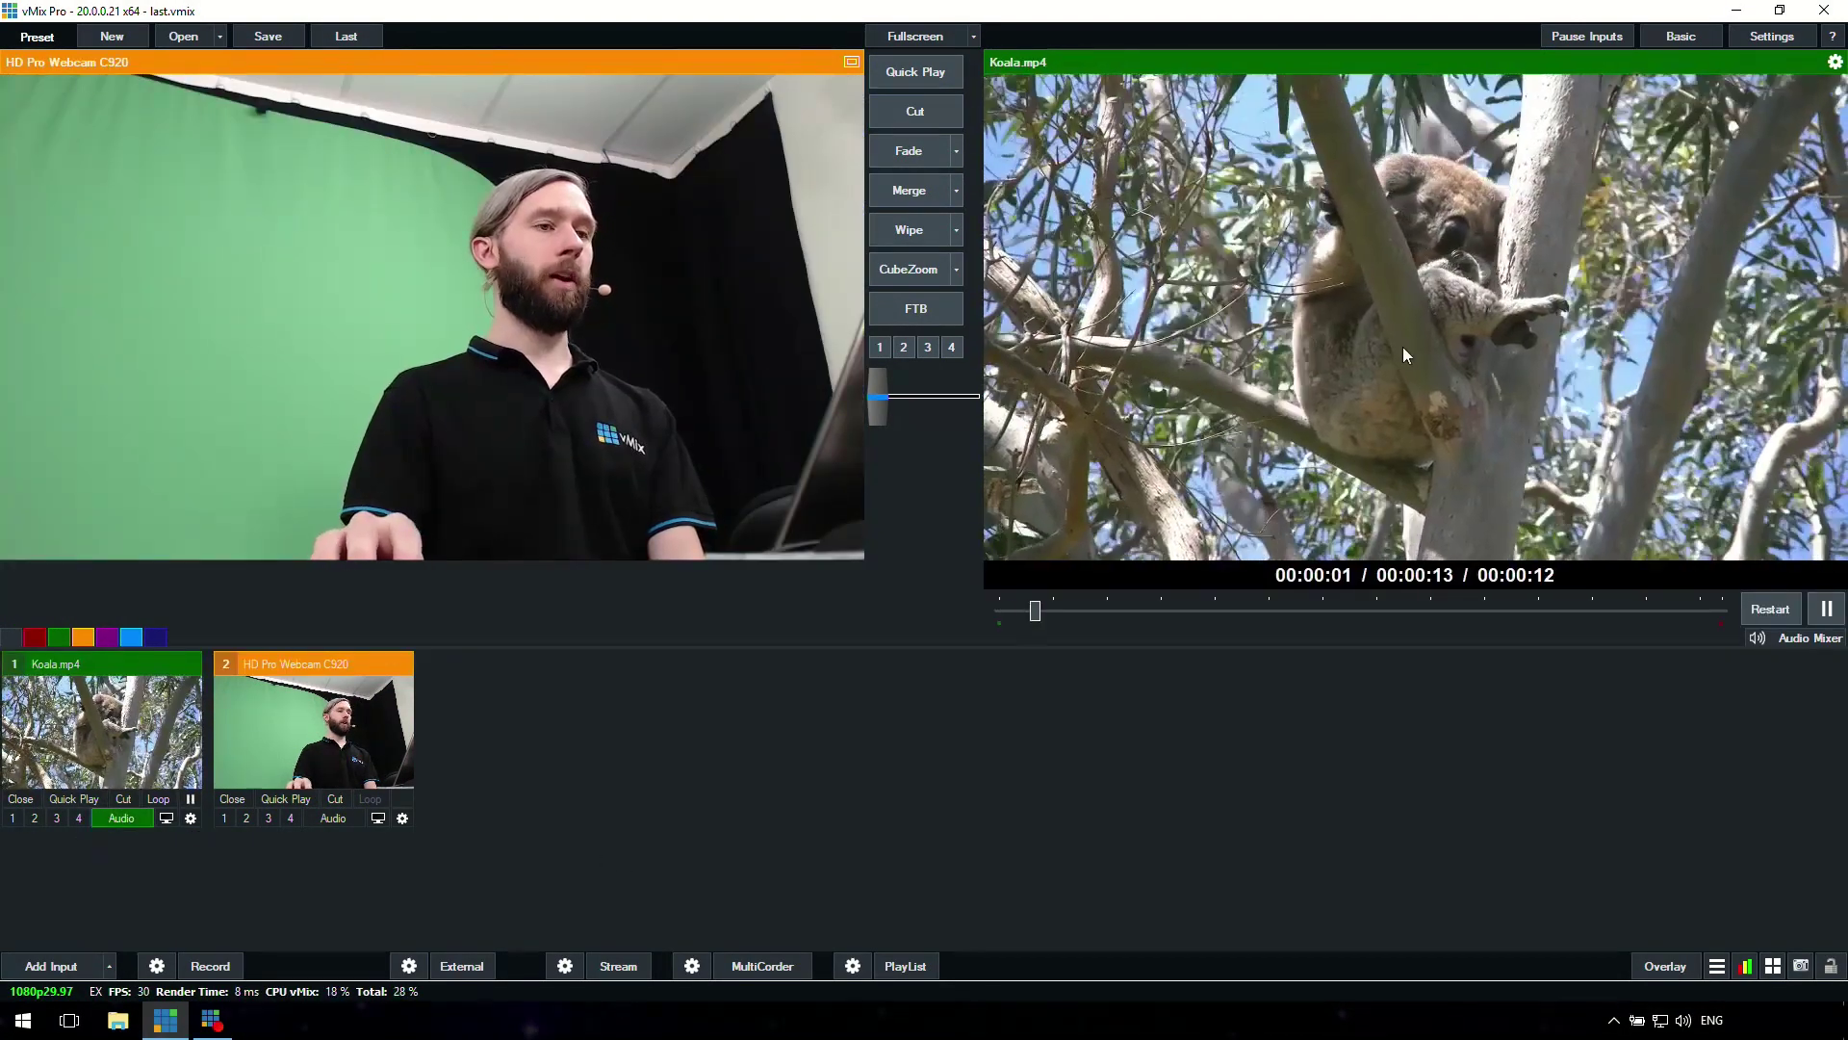
{"action": "left_click", "coordinate": [1826, 609]}
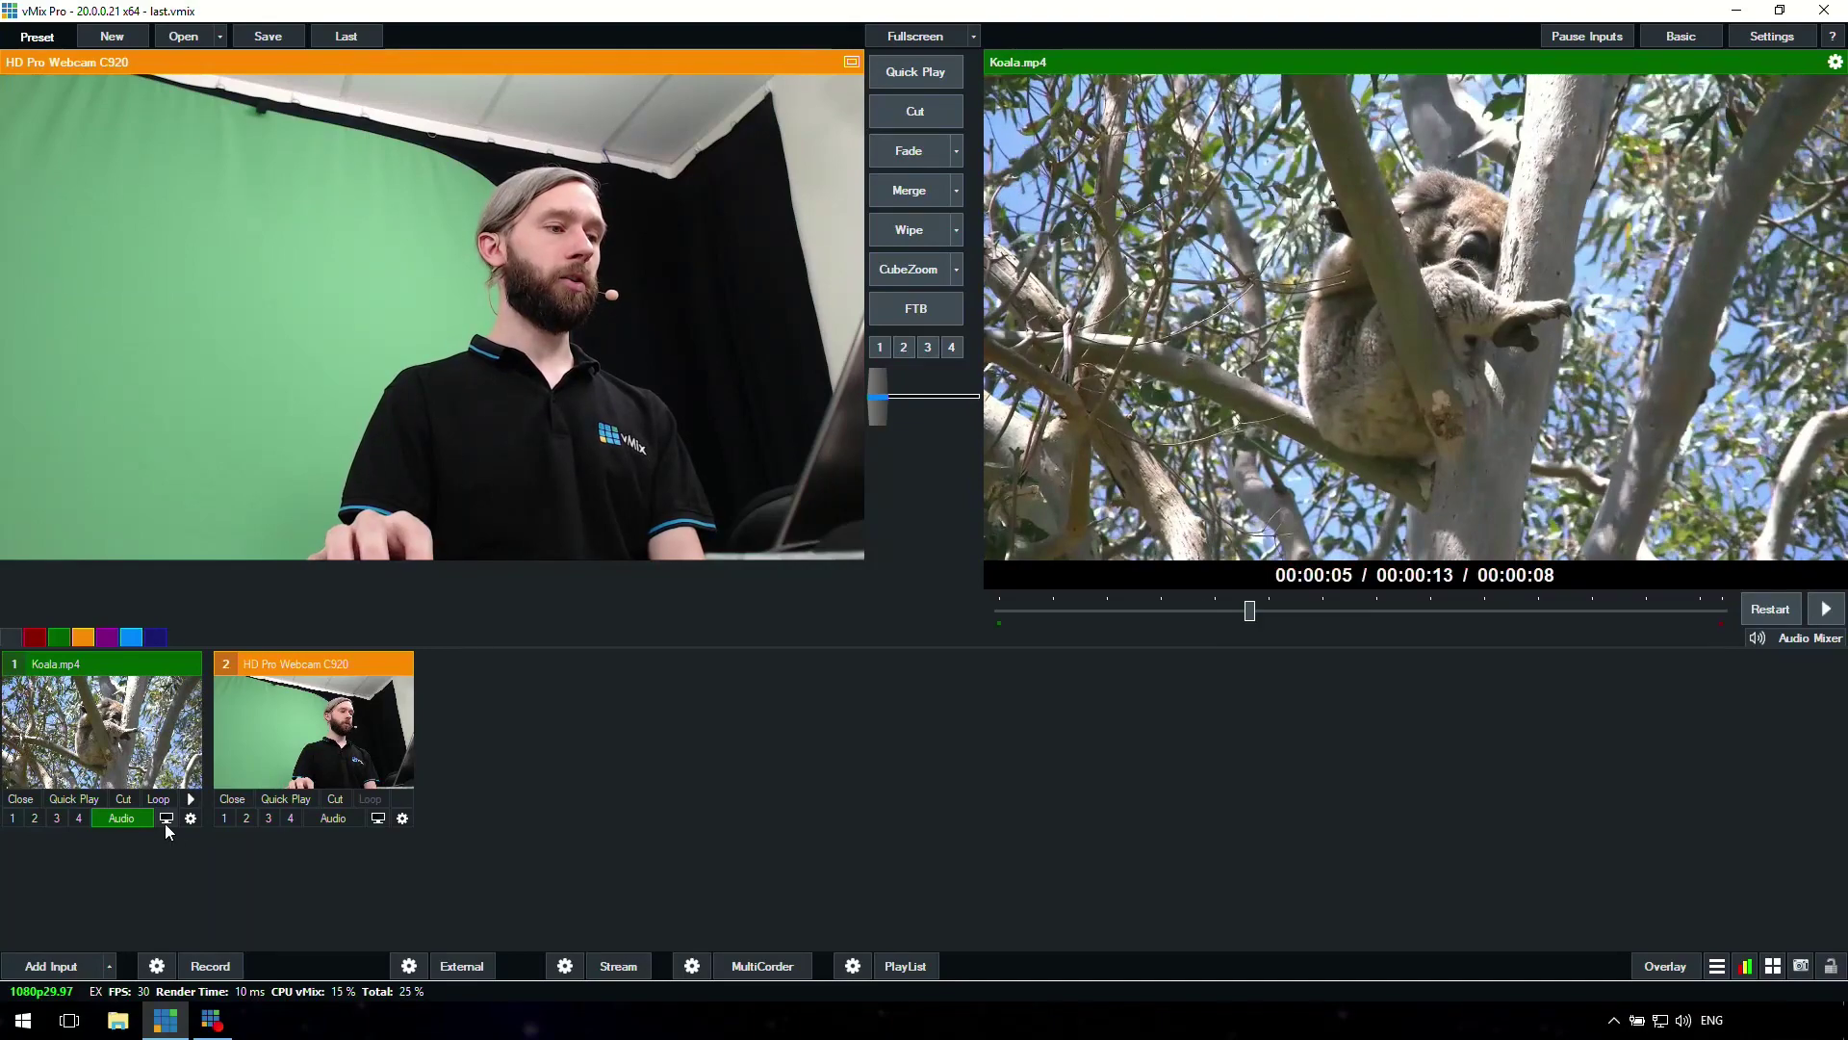
Set the Koala input's Mouse Click Action to Cut and rename it 'Koala Video'.
{"action": "left_click", "coordinate": [190, 819]}
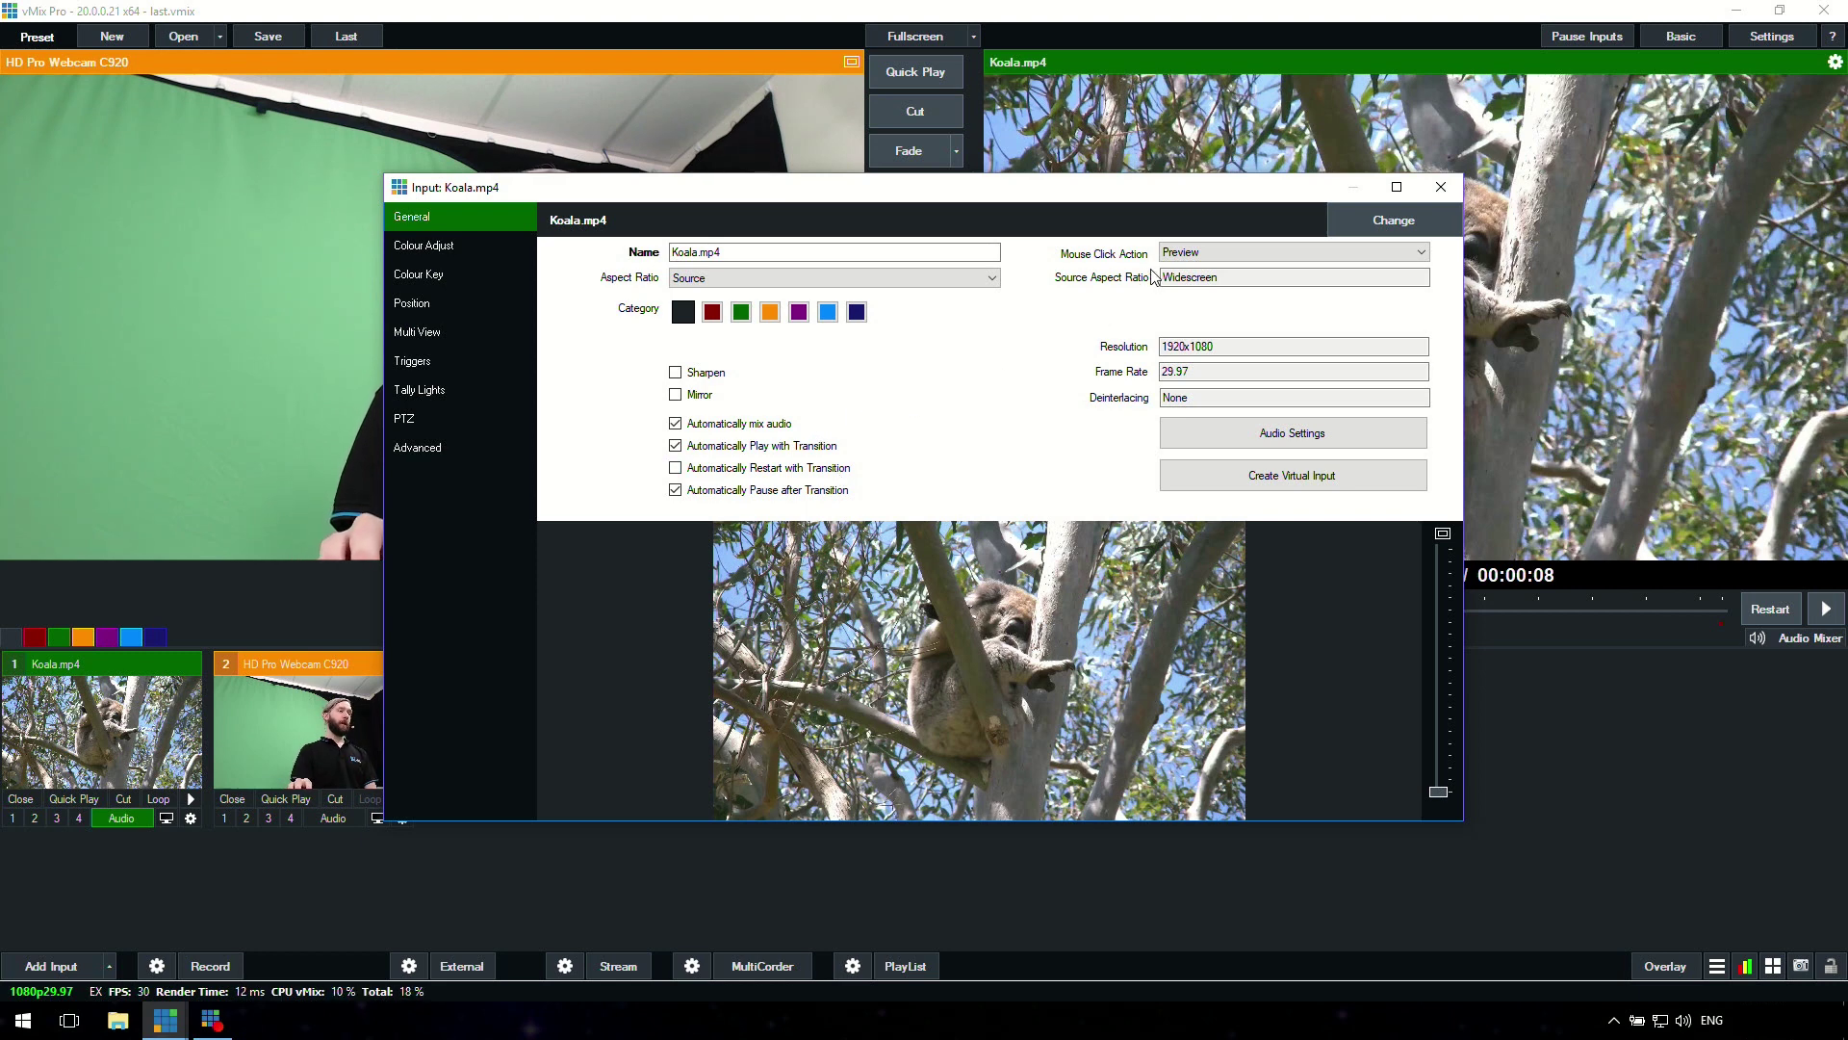
{"action": "left_click", "coordinate": [1178, 260]}
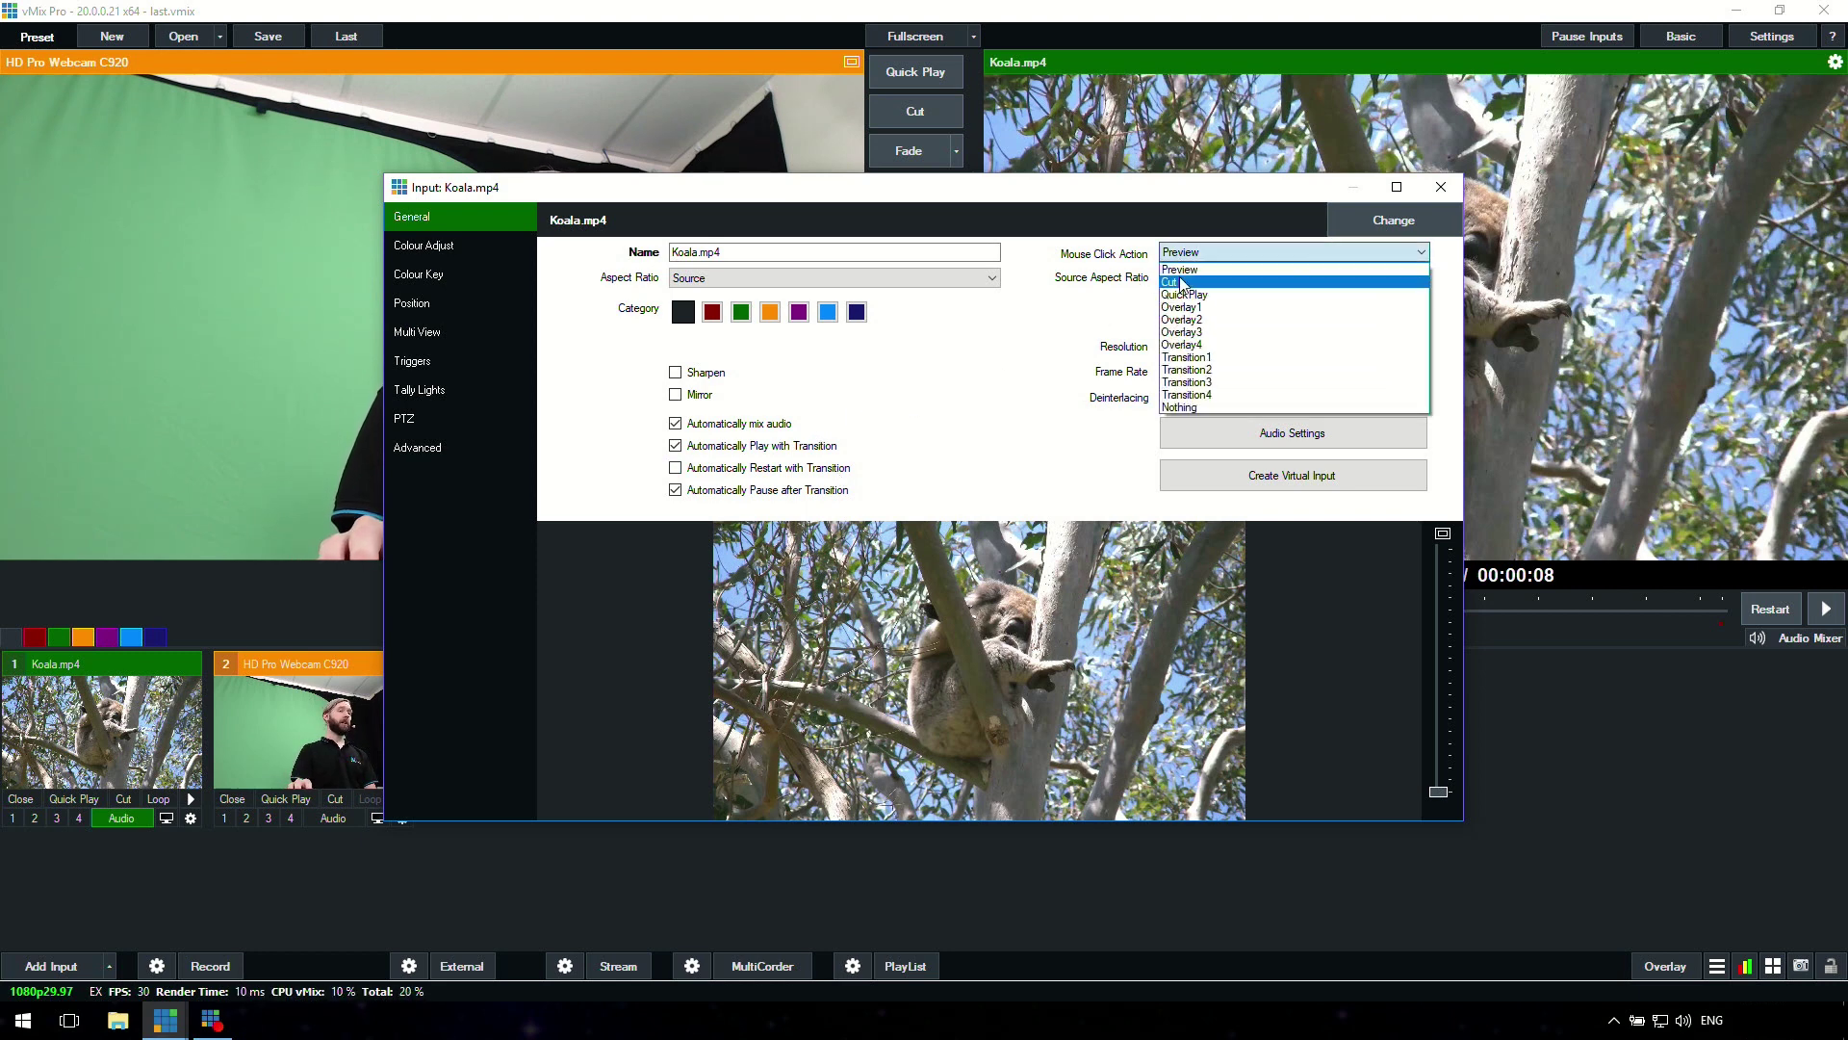
{"action": "left_click", "coordinate": [1181, 282]}
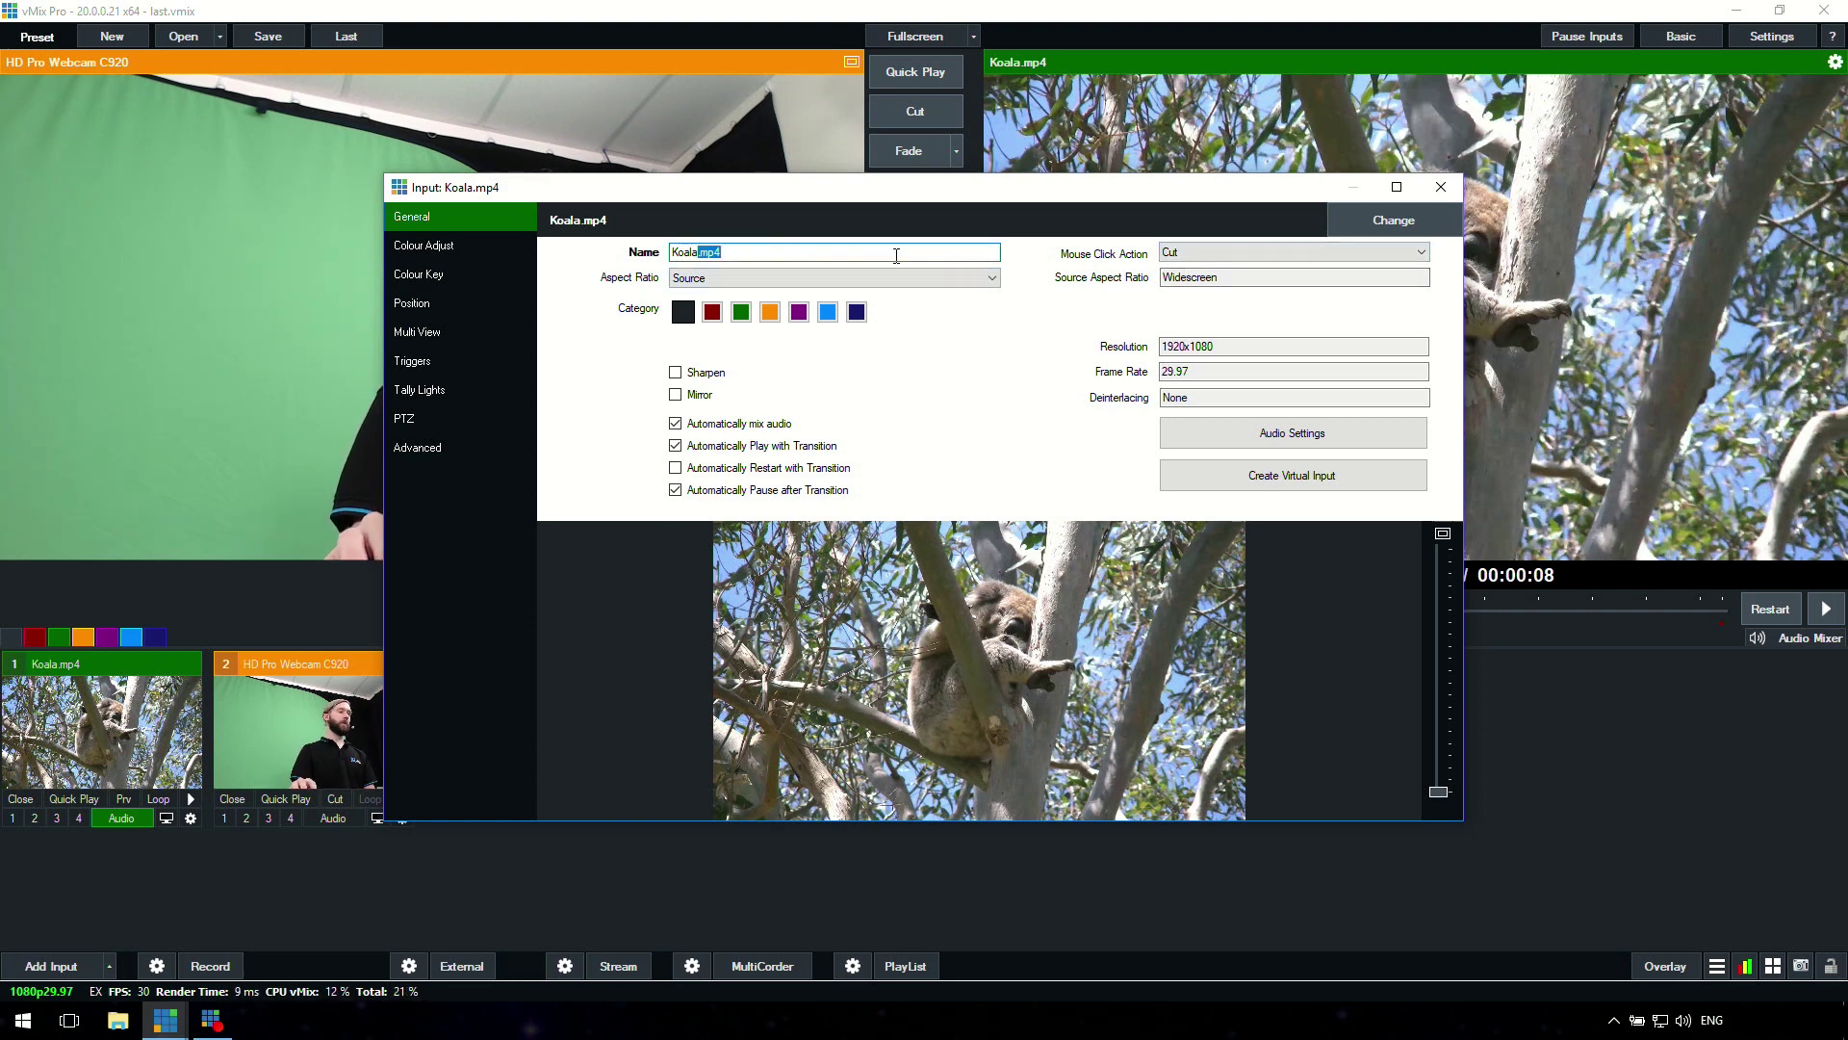
{"action": "key", "text": "BackSpace"}
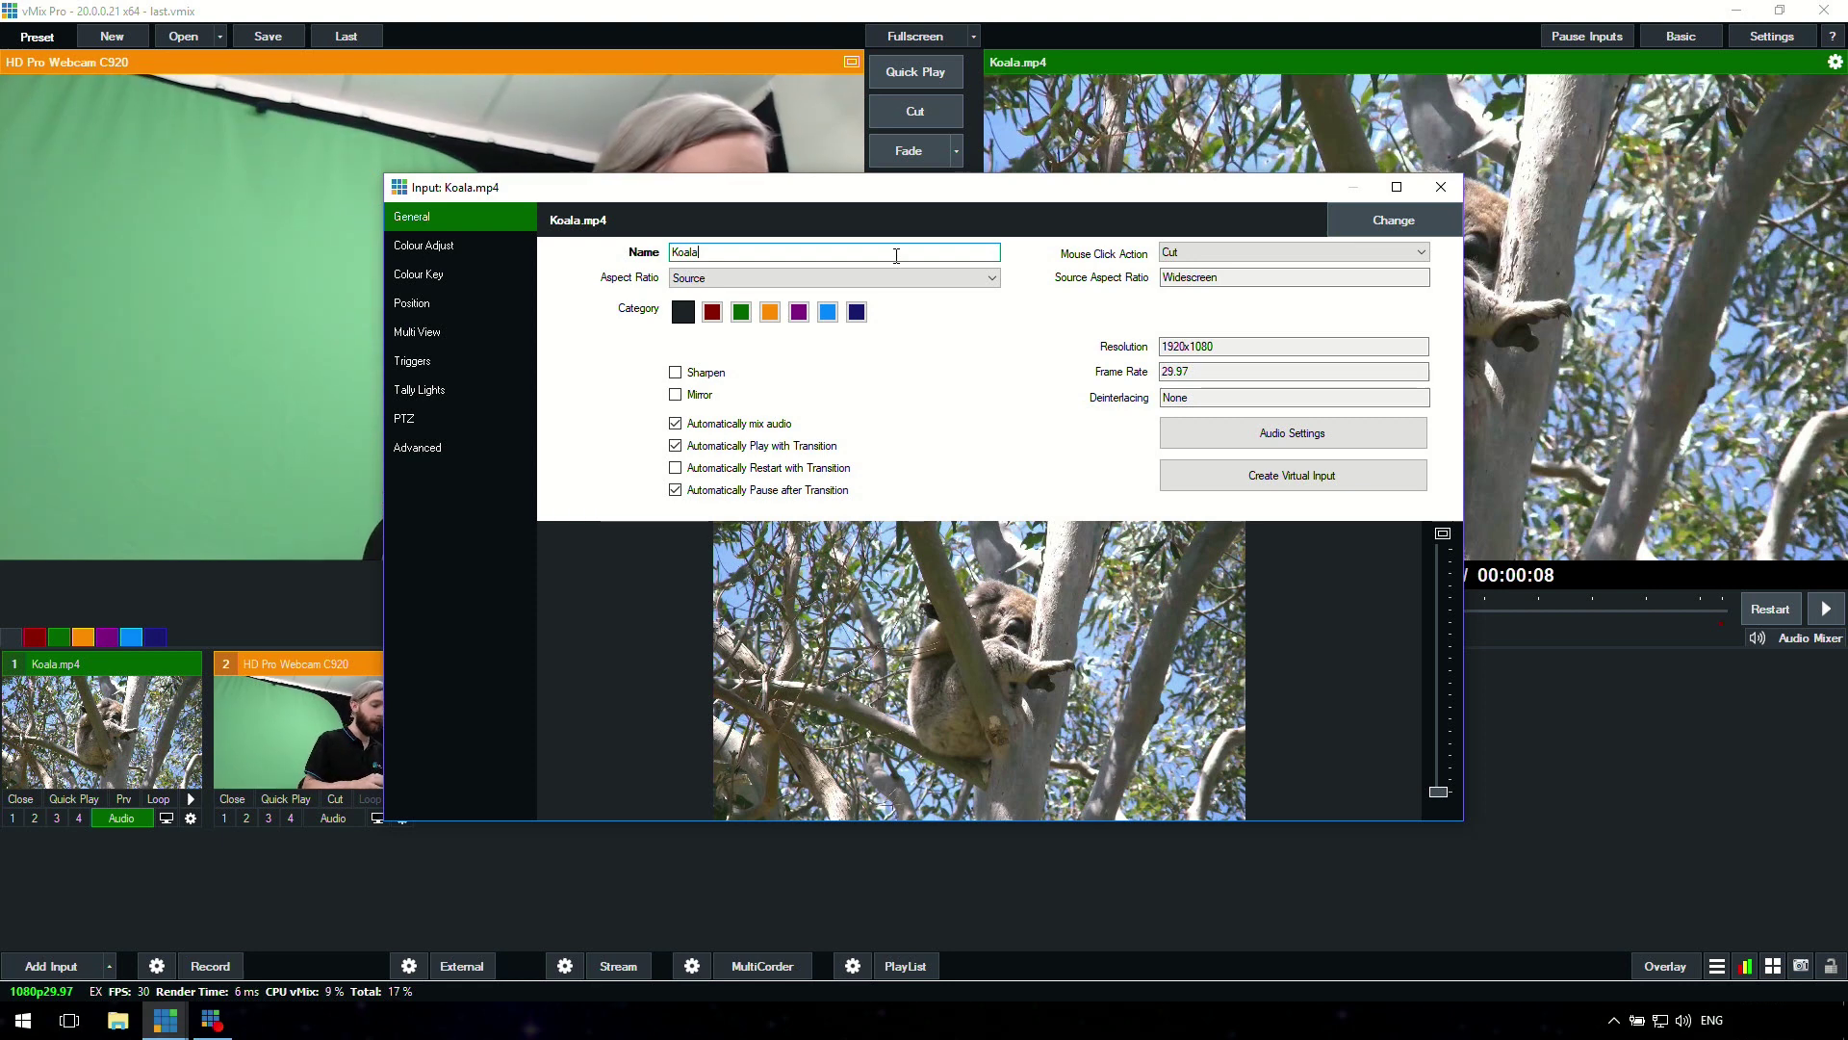
{"action": "type", "text": "Video"}
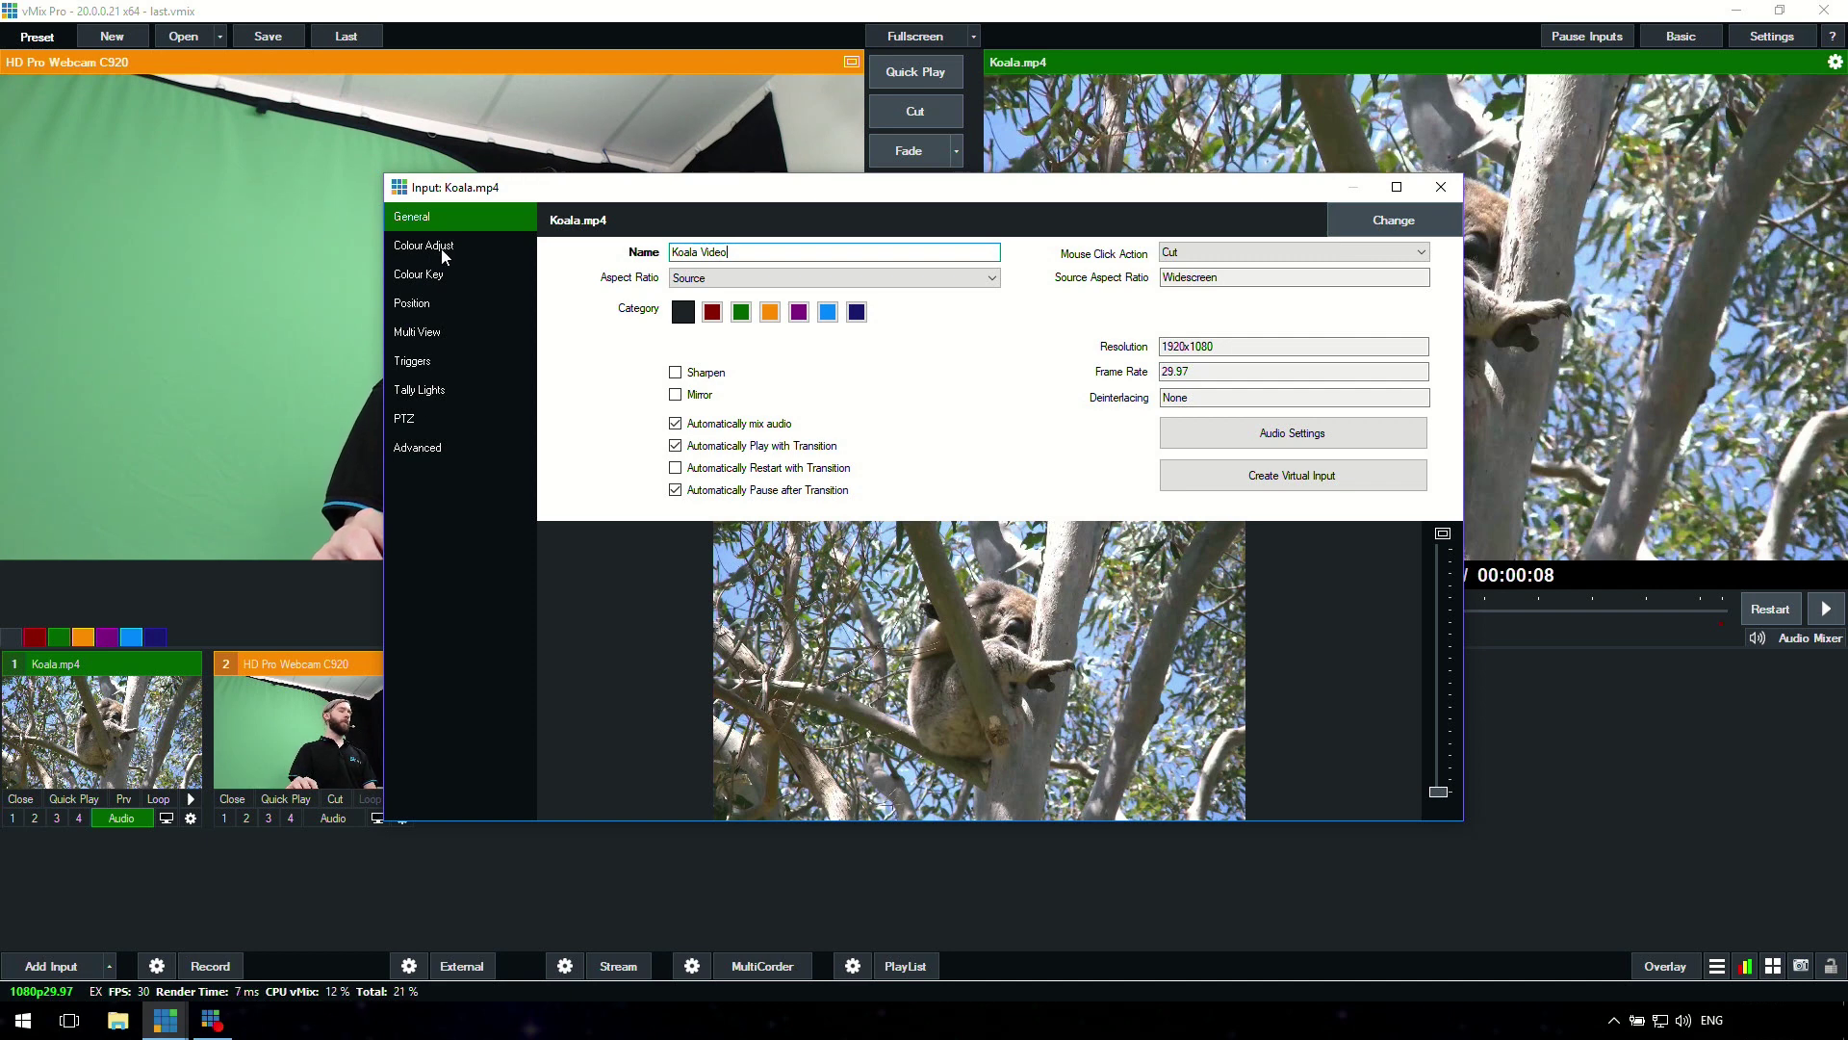
{"action": "left_click", "coordinate": [421, 307]}
{"action": "left_click_drag", "start_coordinate": [933, 655], "coordinate": [952, 702]}
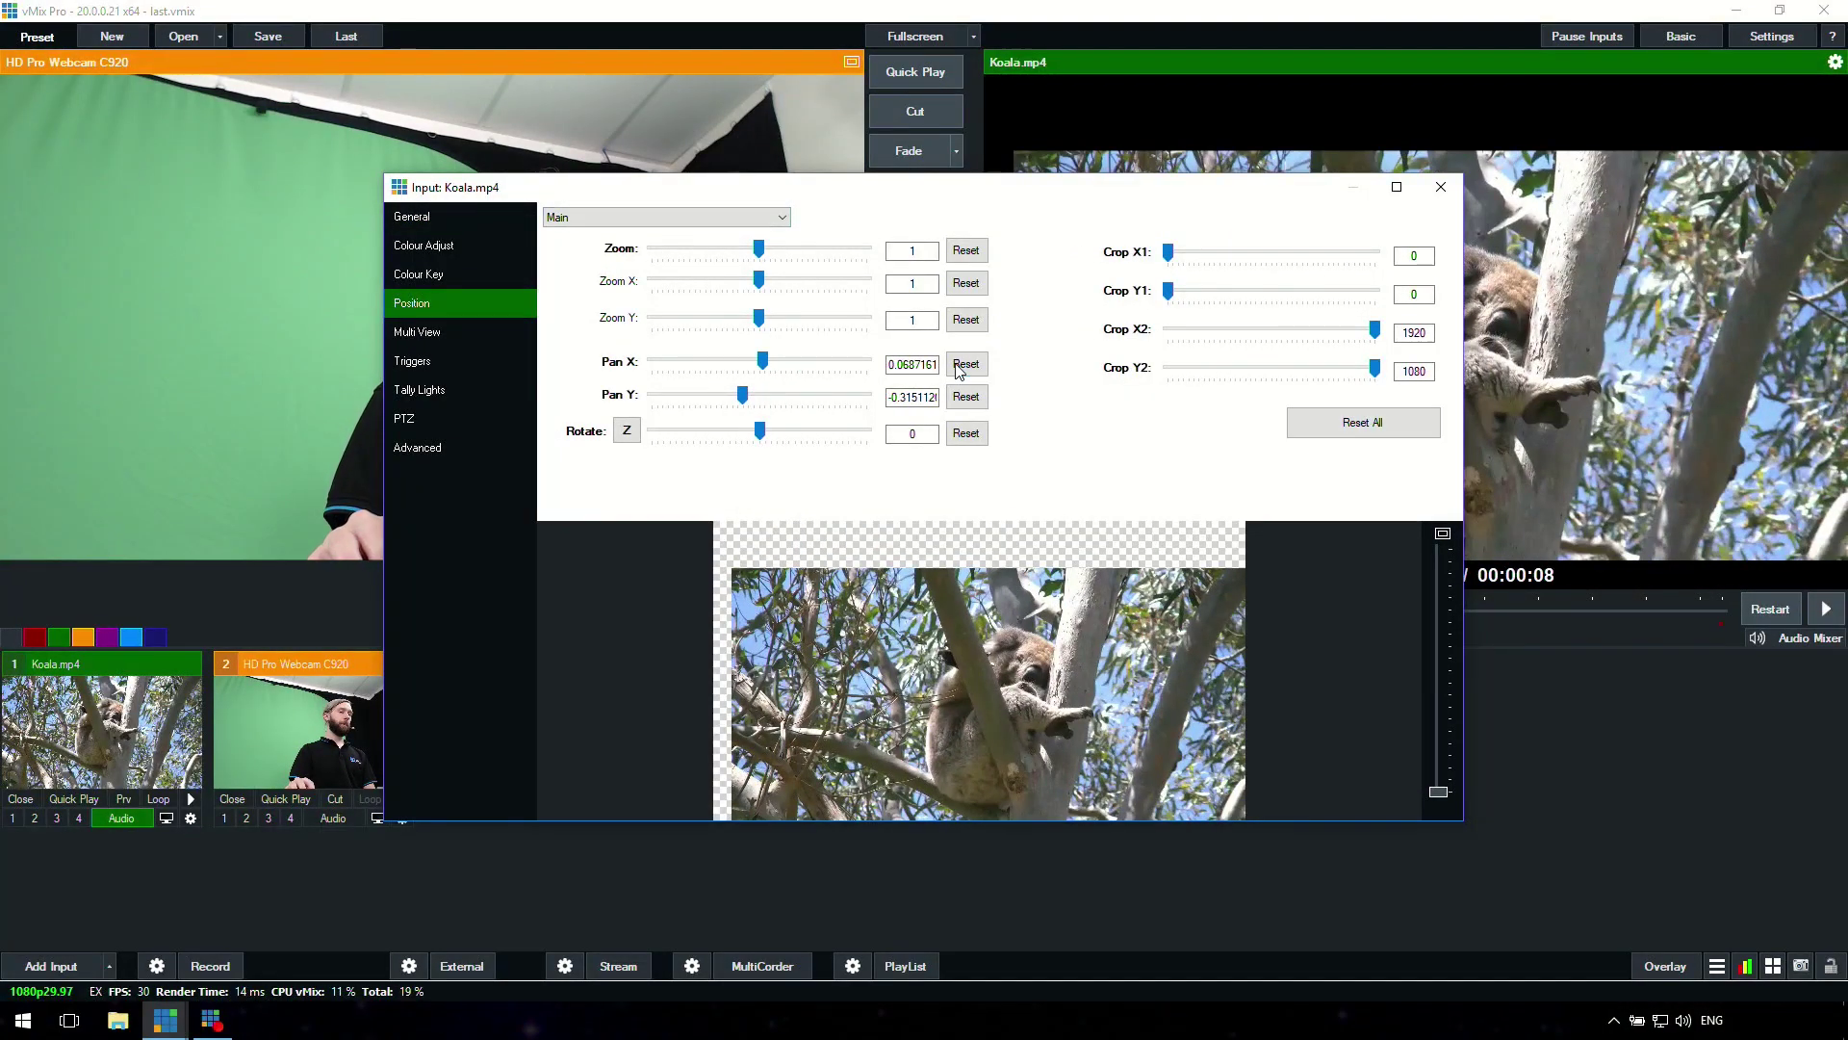
{"action": "left_click_drag", "start_coordinate": [774, 289], "coordinate": [806, 289]}
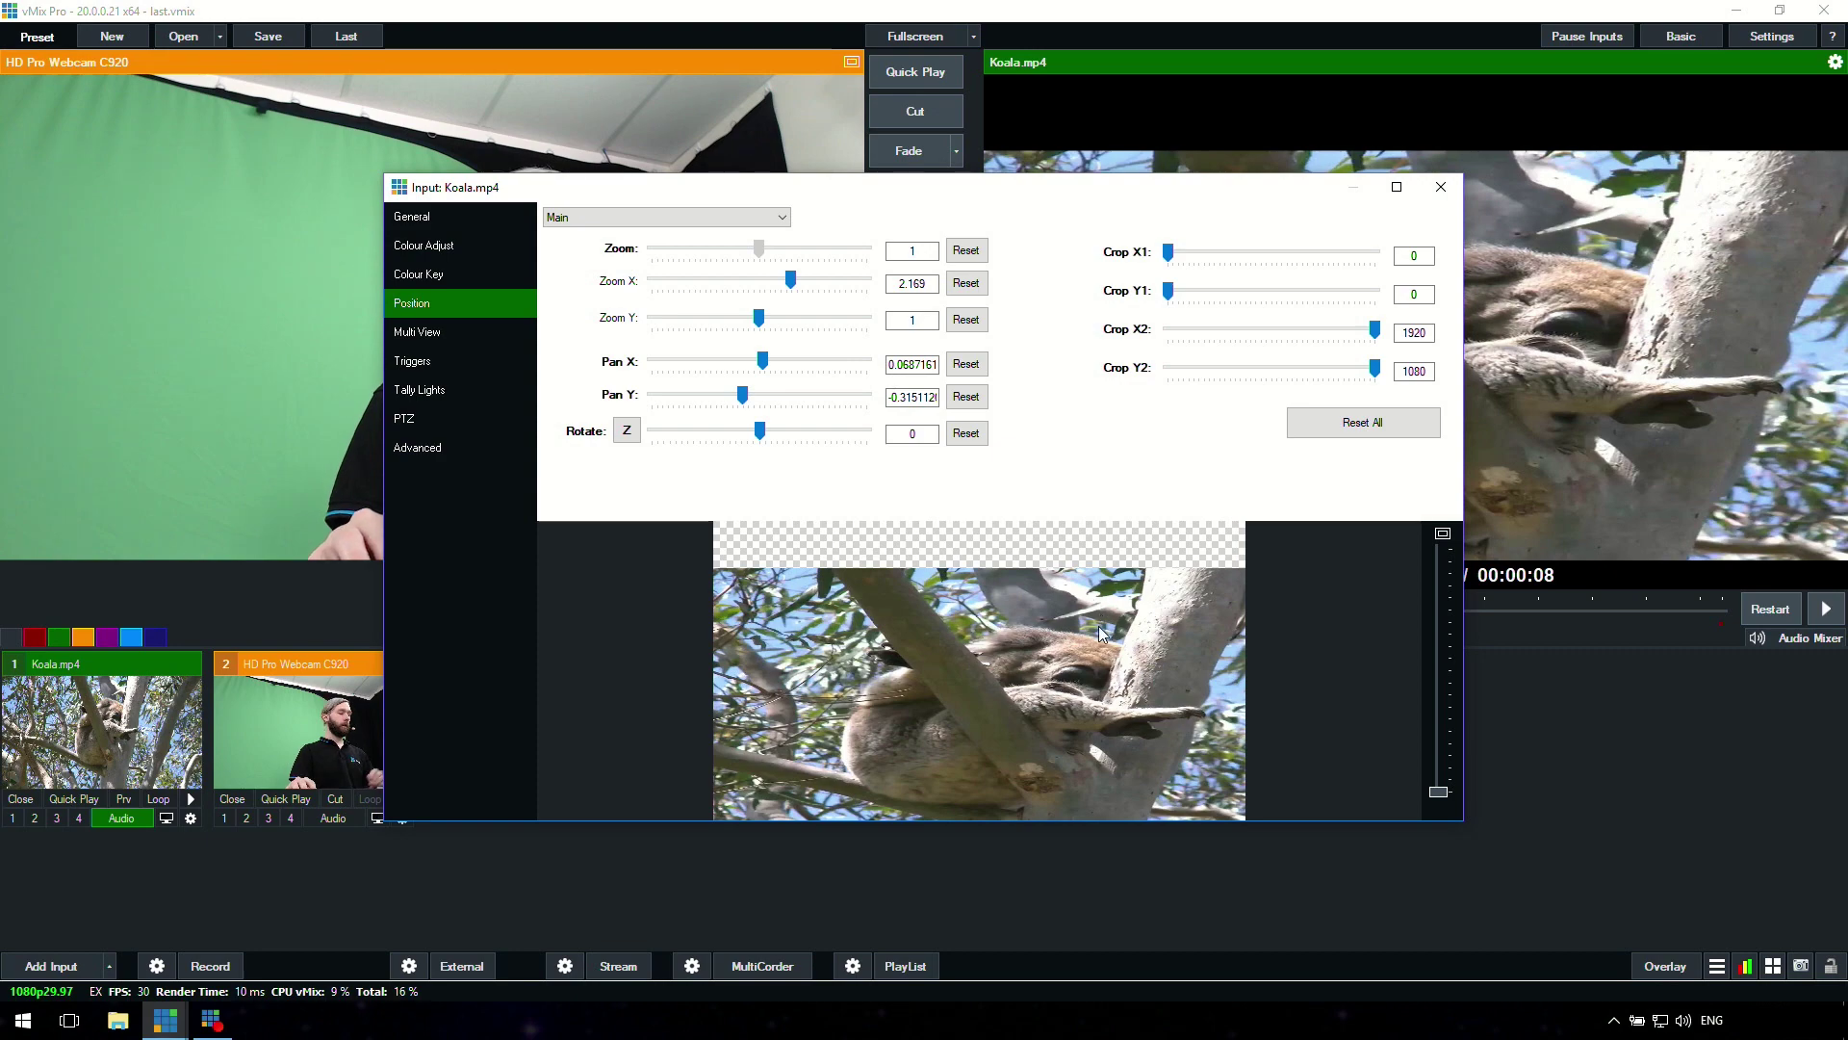
{"action": "scroll", "coordinate": [1098, 641], "scroll_direction": "down", "scroll_amount": 1}
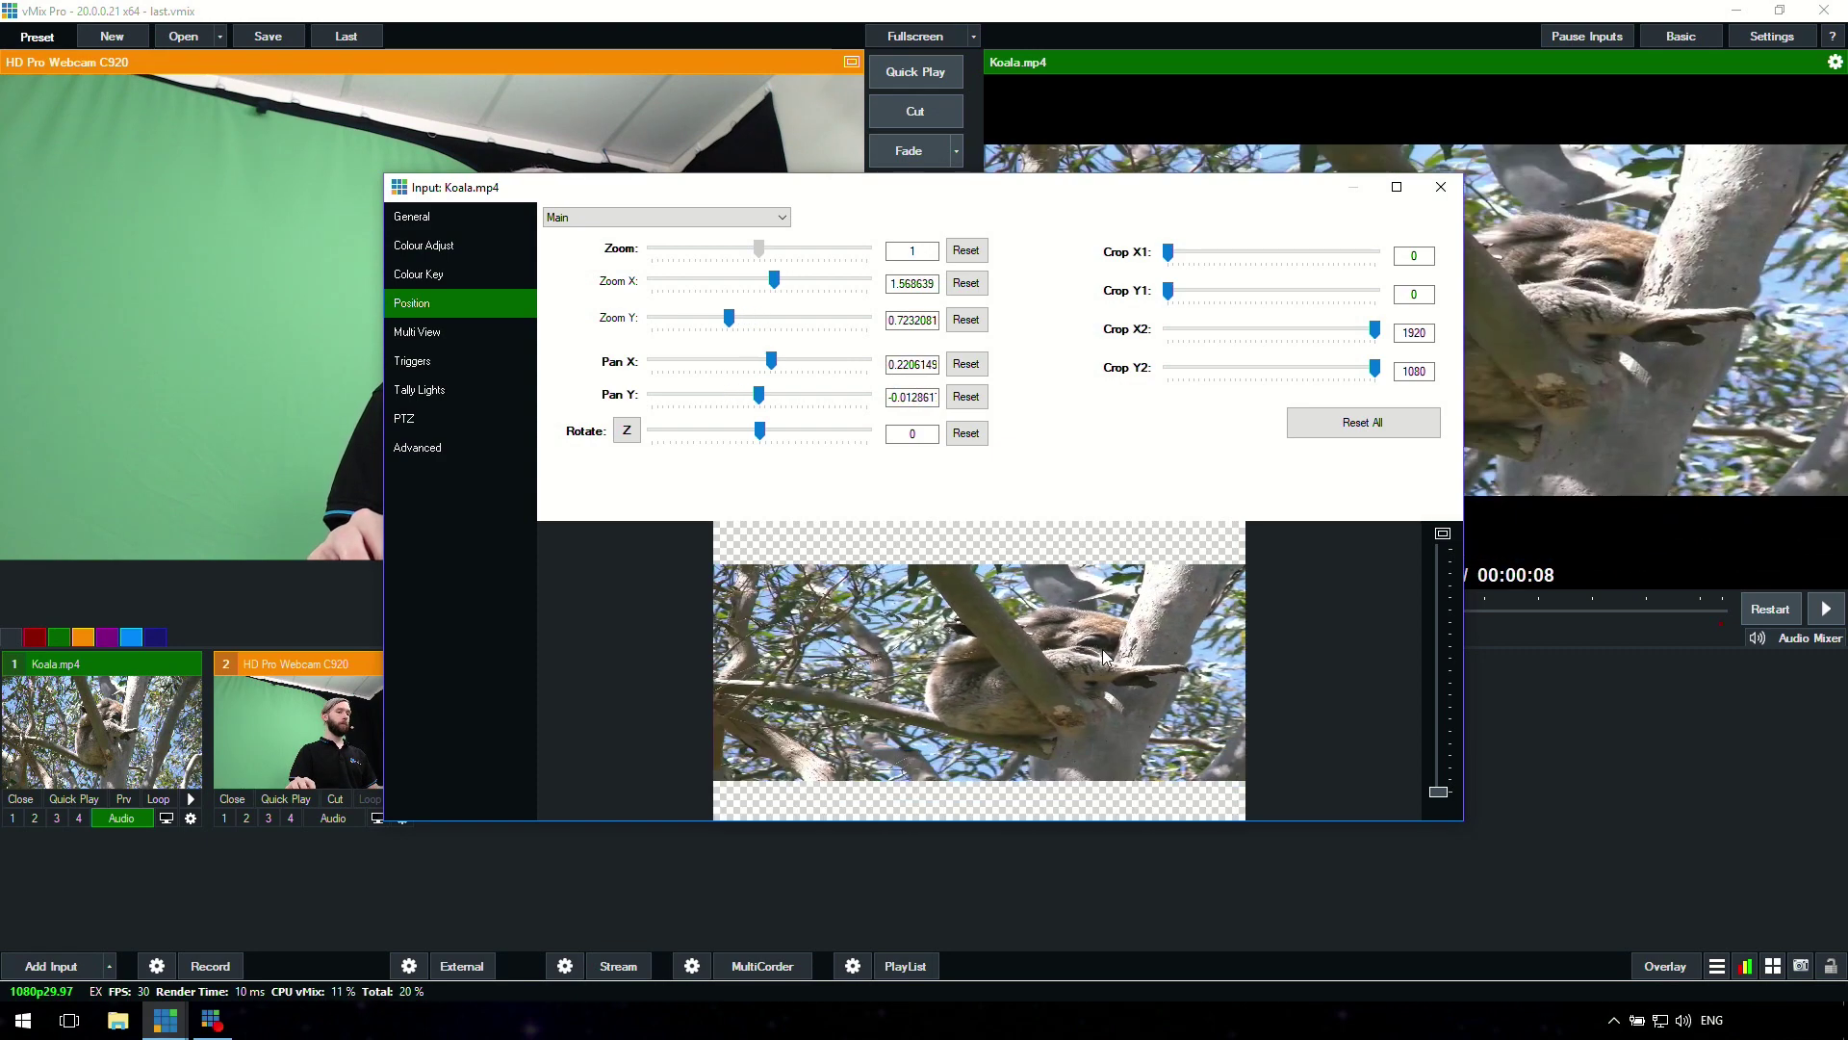
{"action": "left_click", "coordinate": [1383, 421]}
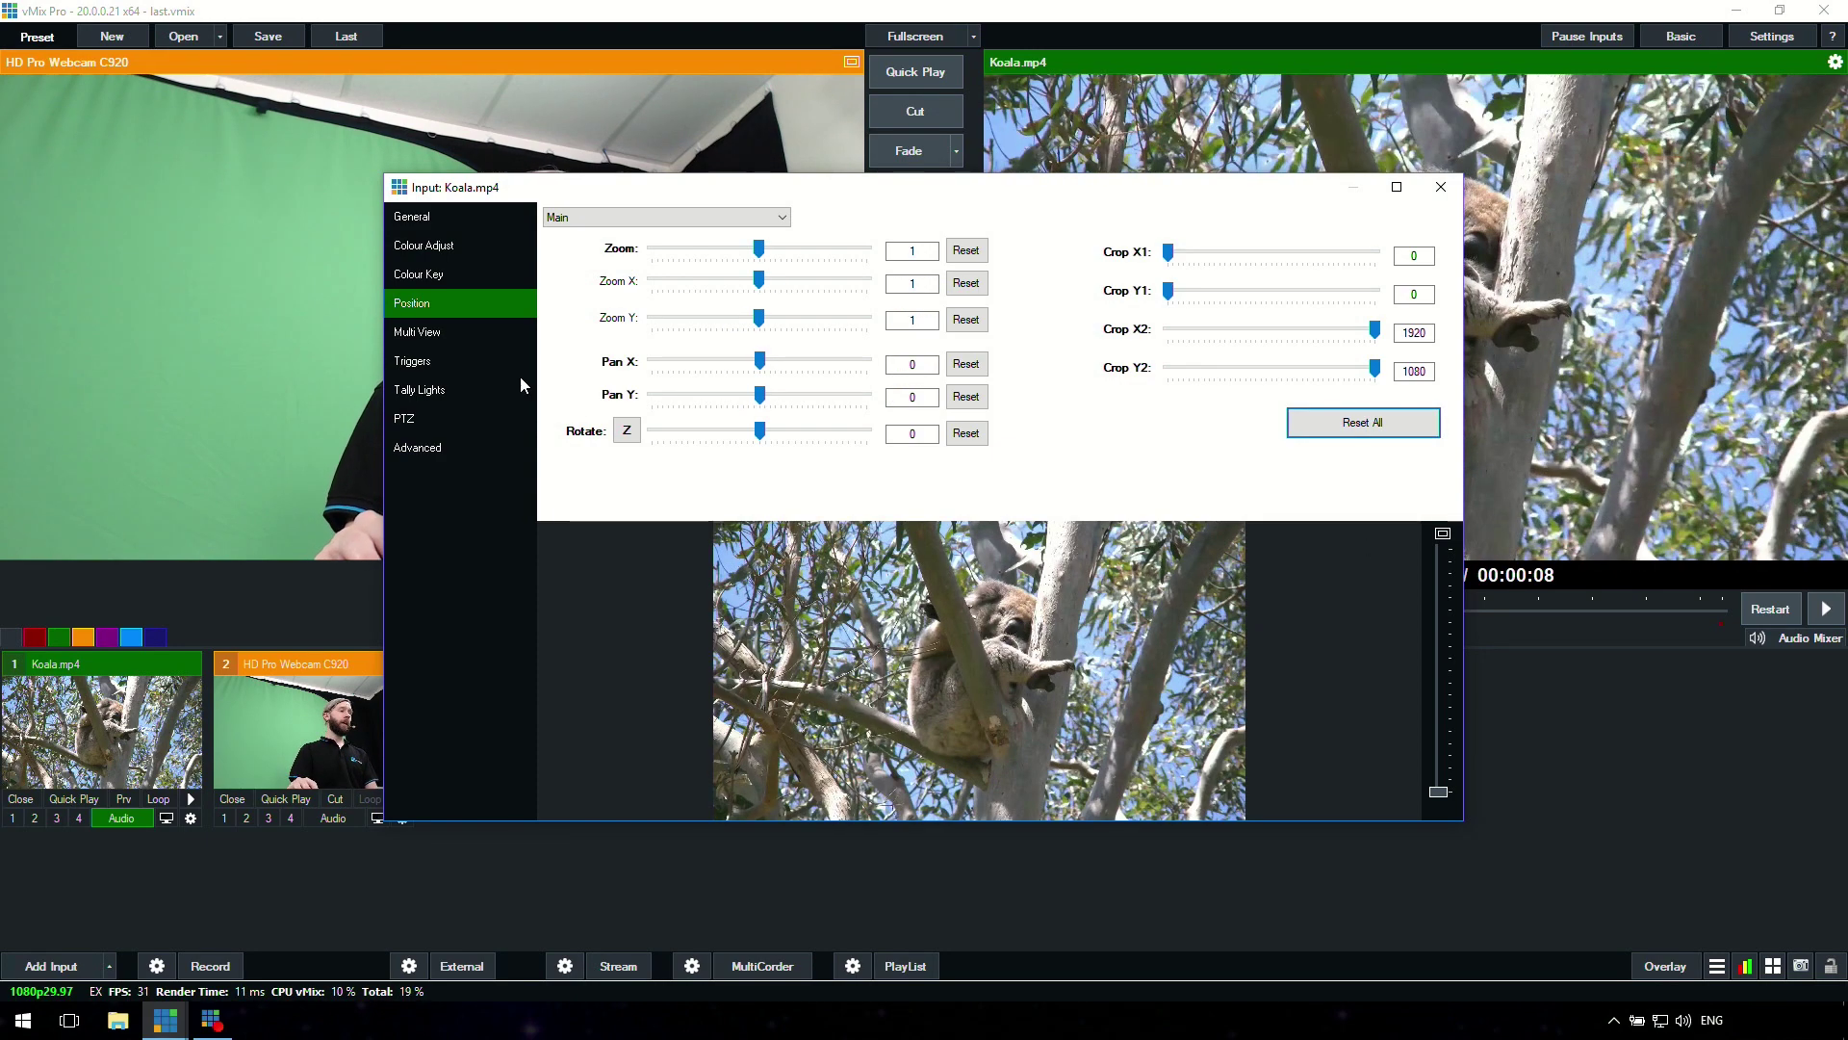
{"action": "left_click", "coordinate": [455, 364]}
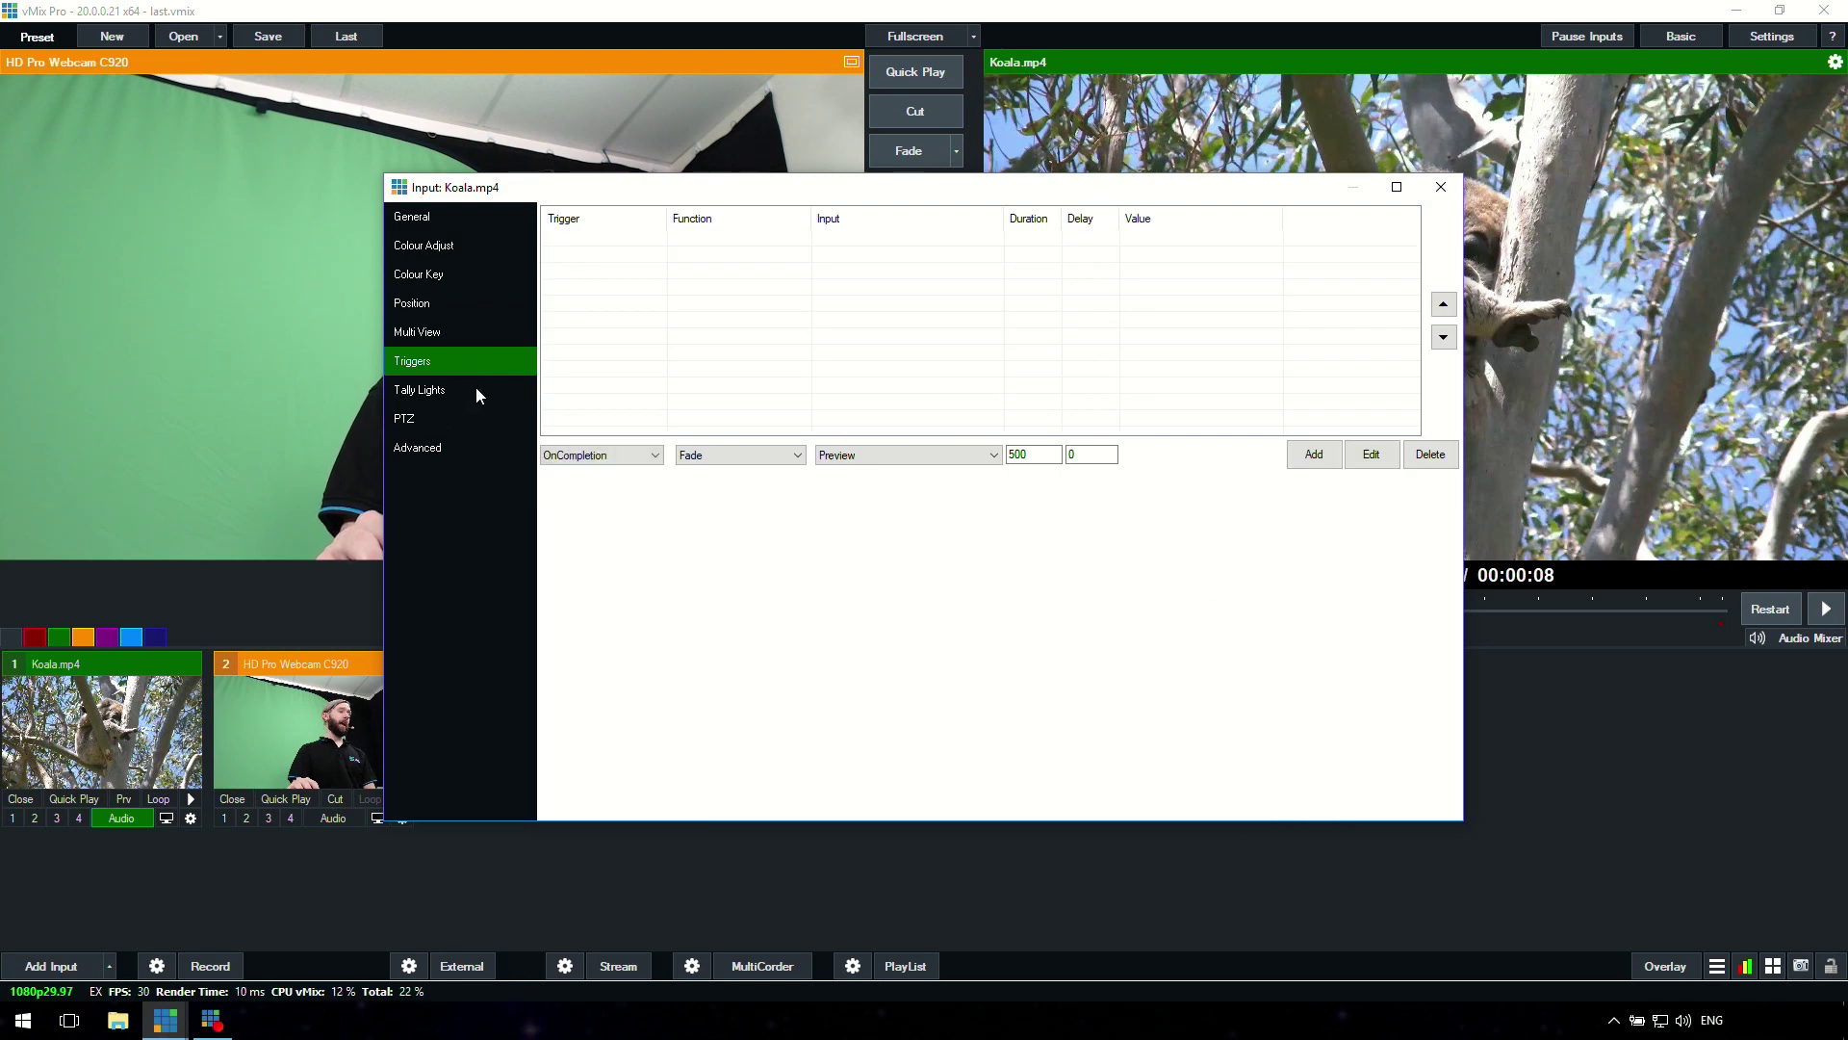
{"action": "left_click", "coordinate": [424, 224]}
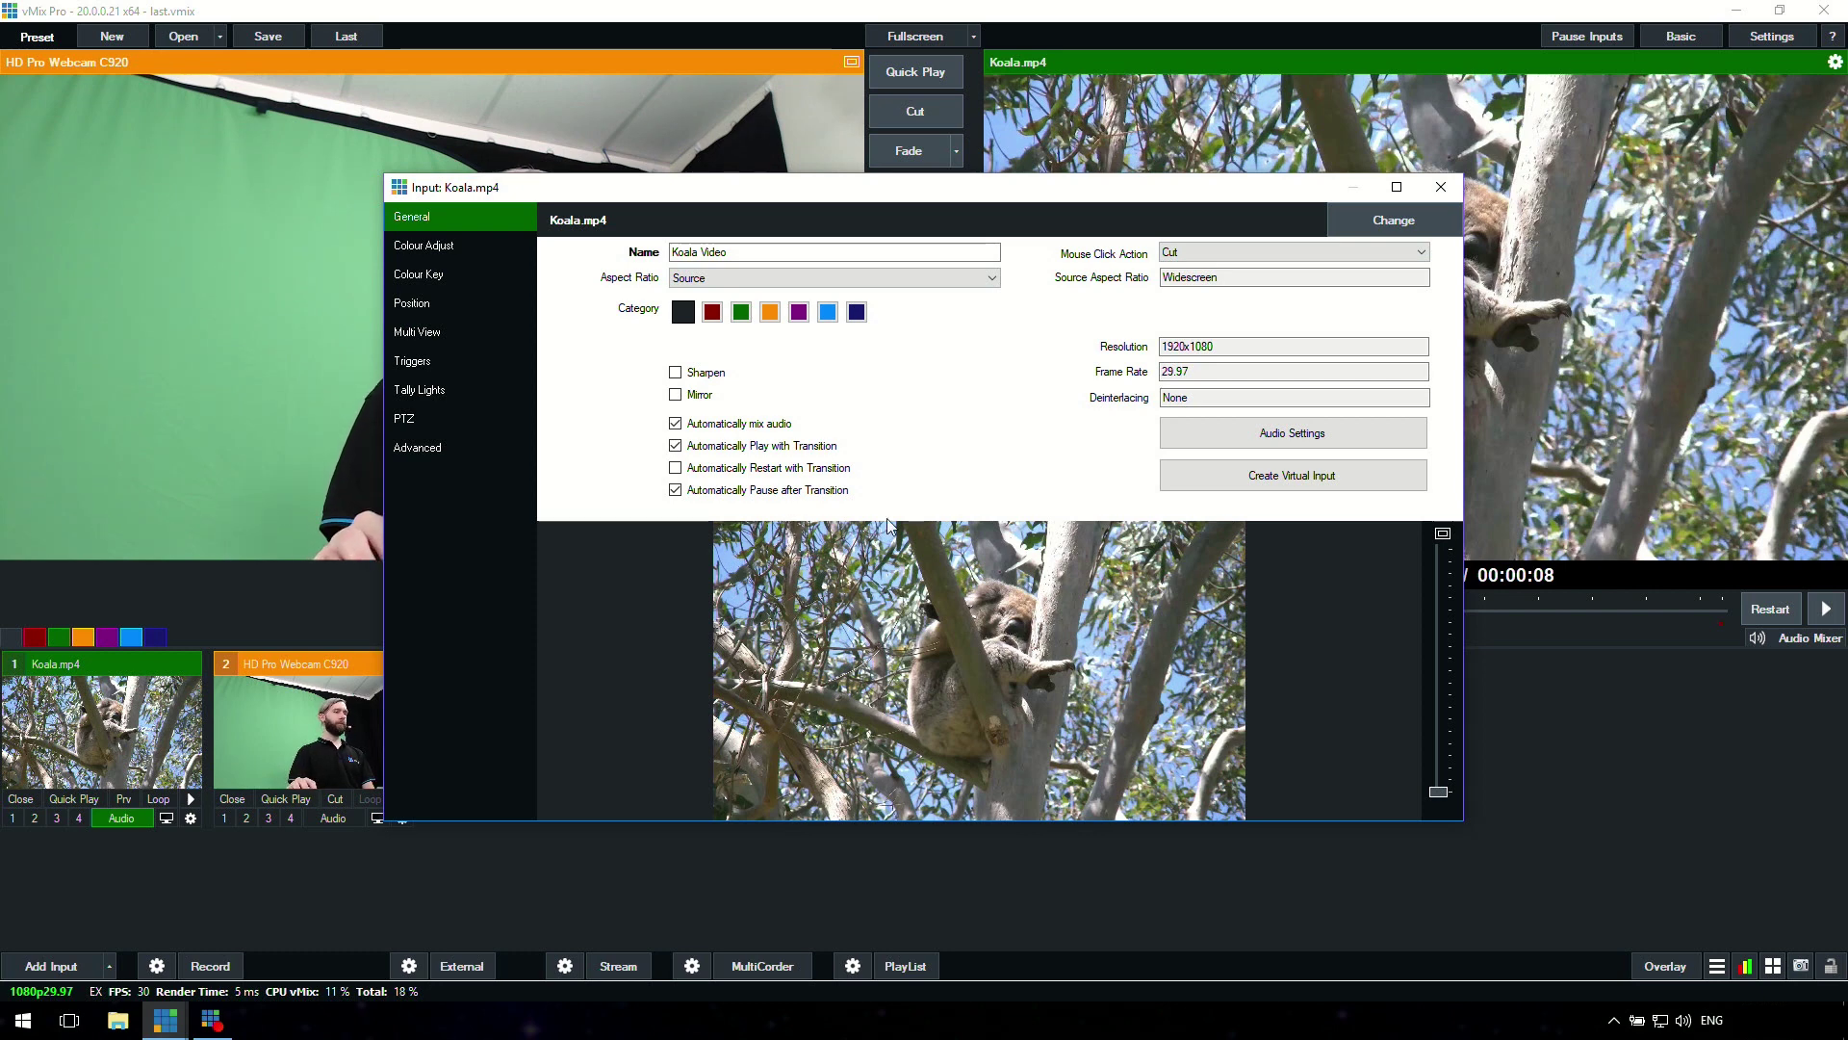
{"action": "left_click", "coordinate": [1442, 187]}
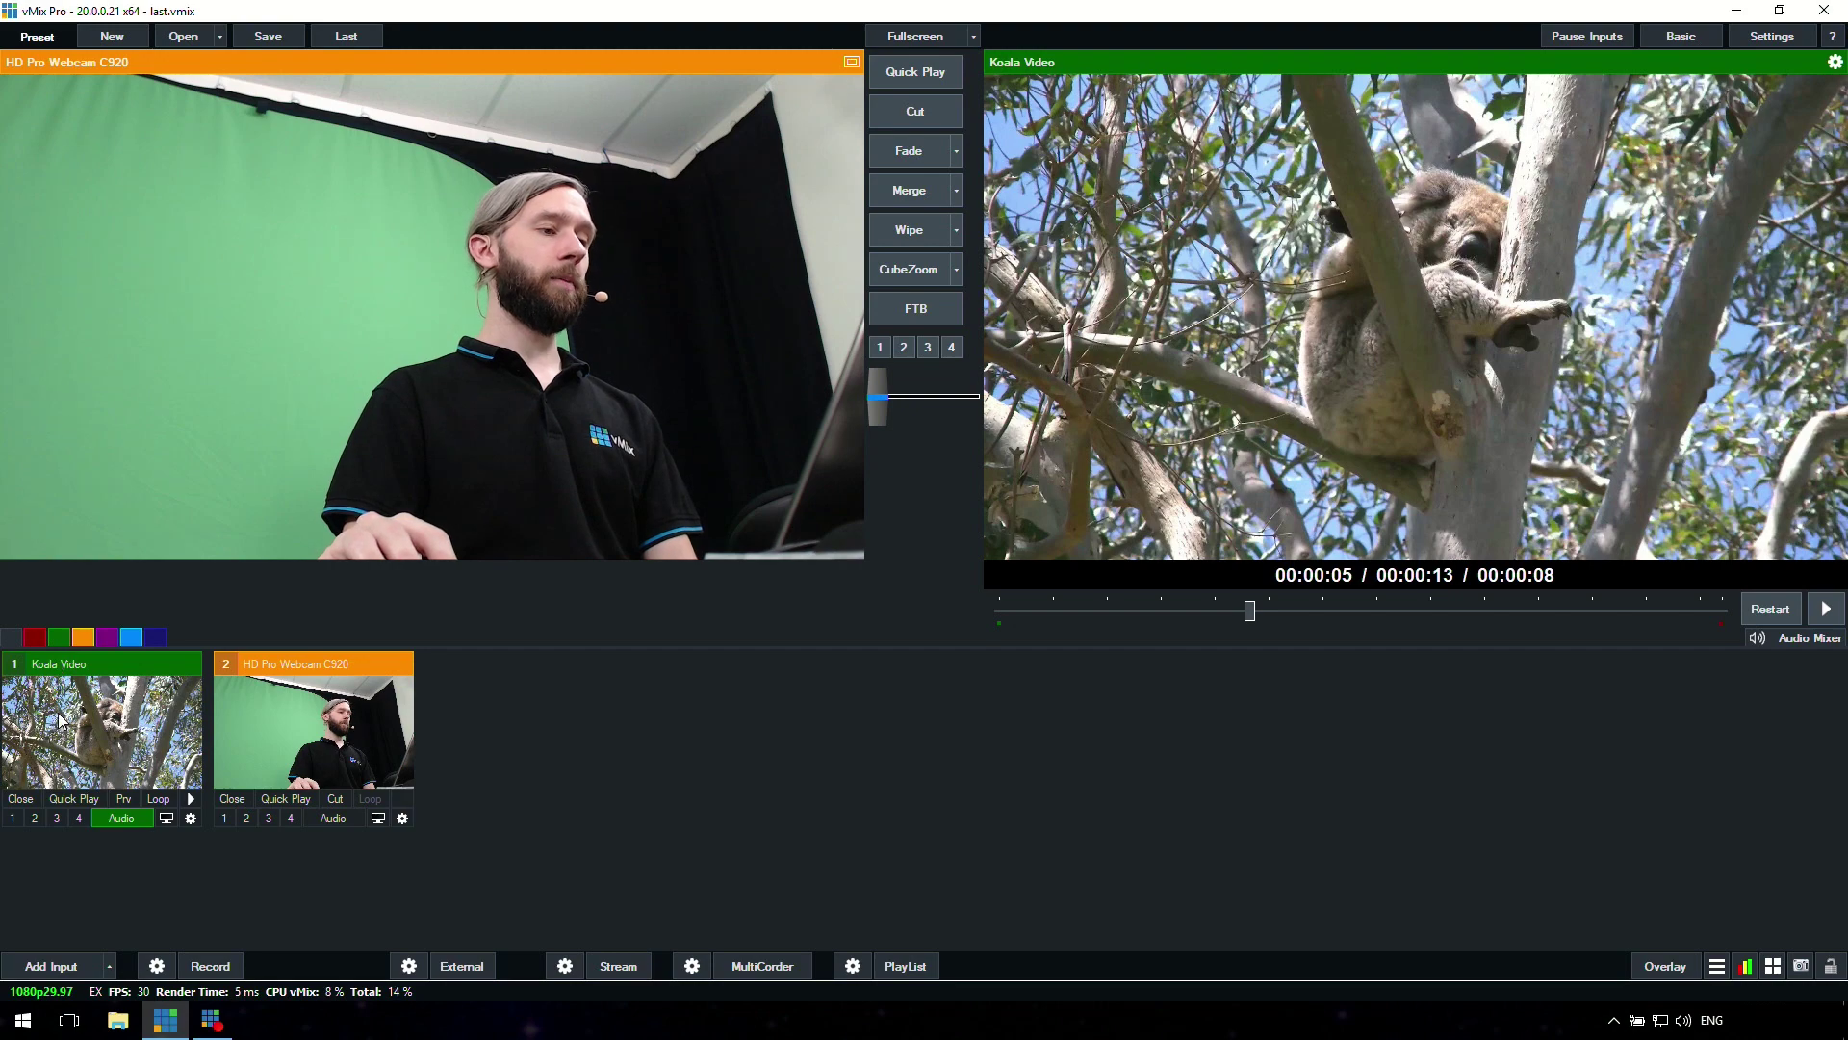
Cut the C920 webcam live, then cut Koala Video back to output with its audio muted.
{"action": "left_click", "coordinate": [342, 801]}
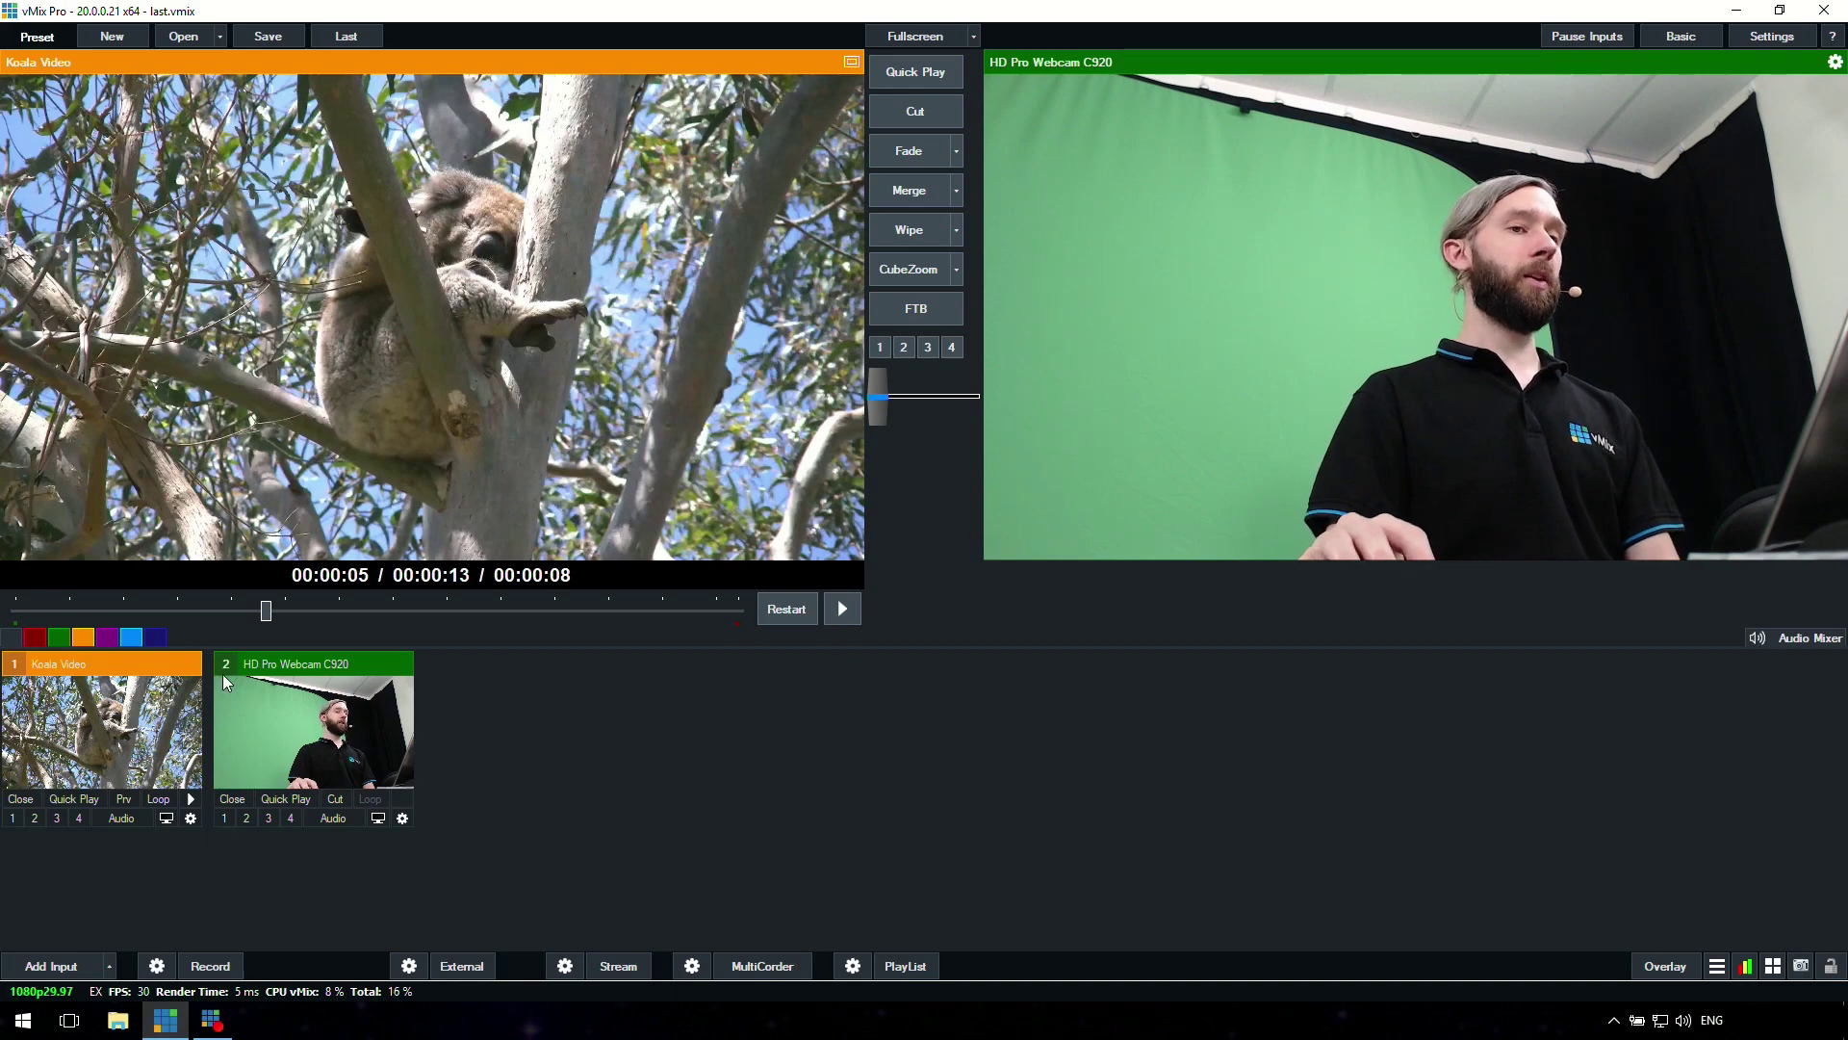
{"action": "left_click", "coordinate": [106, 724]}
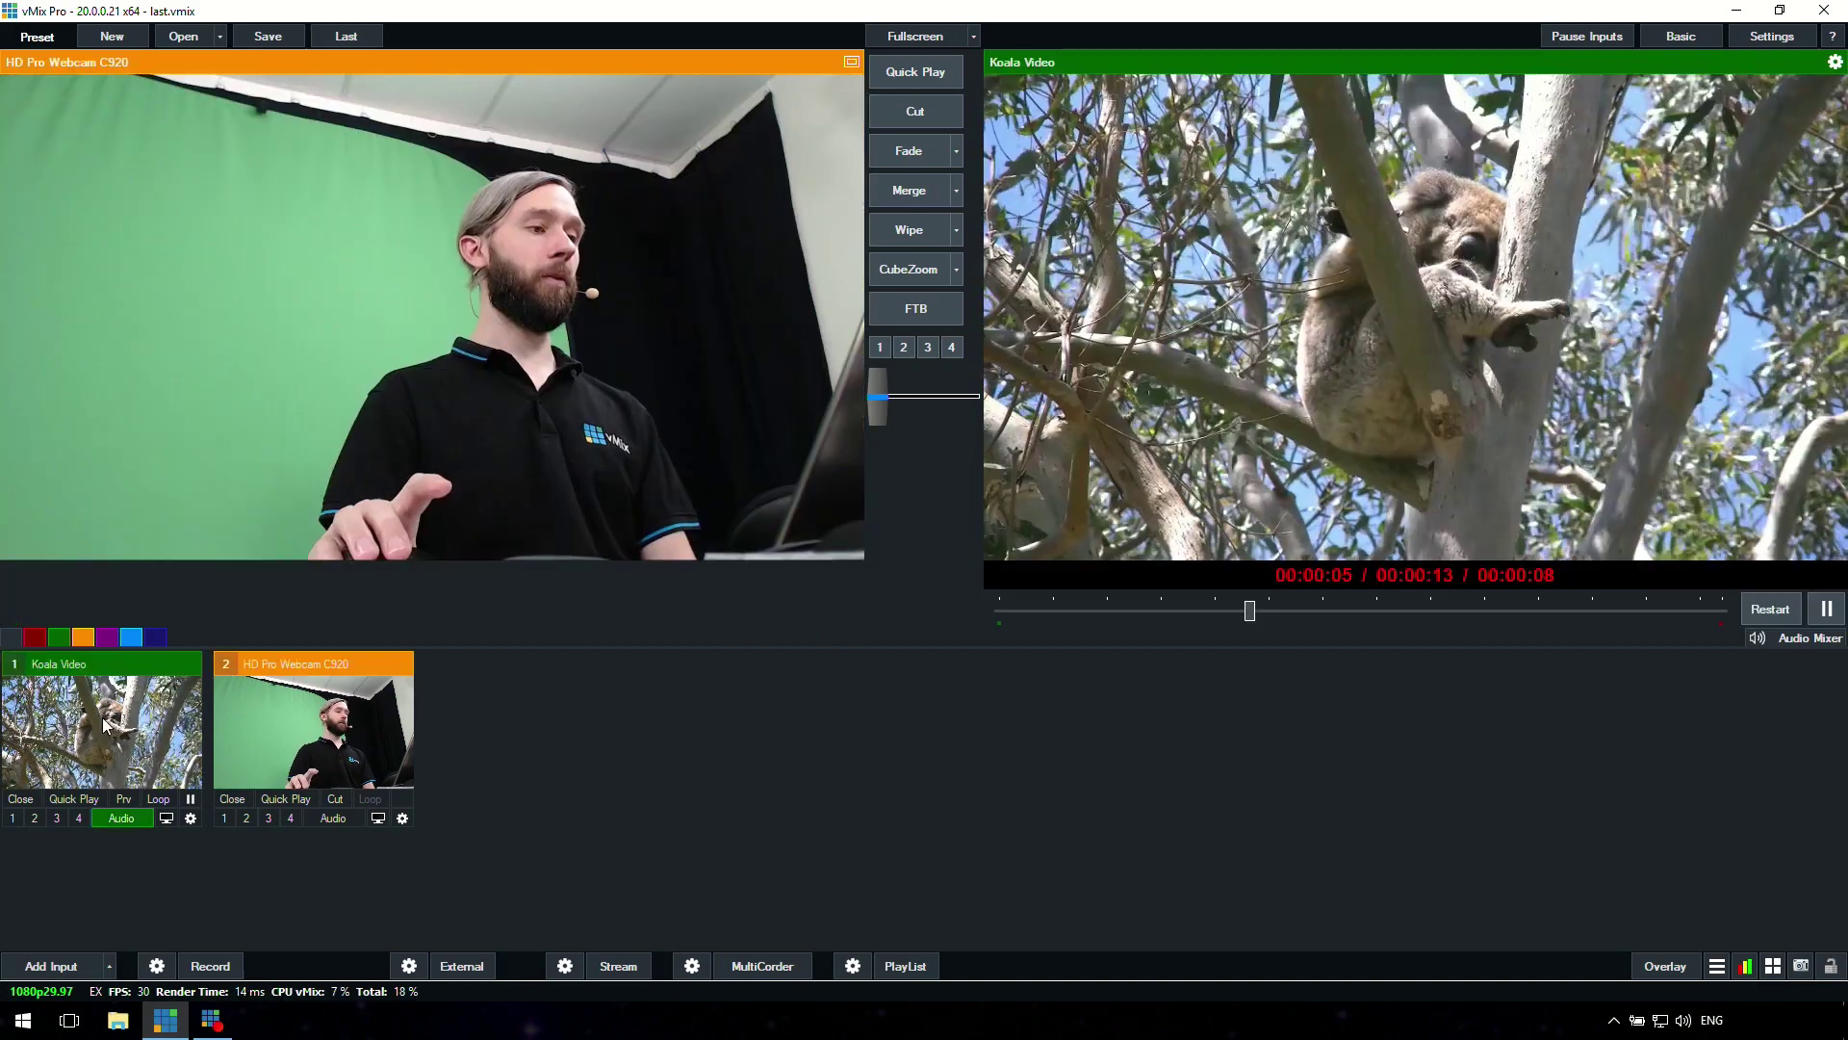
{"action": "left_click", "coordinate": [121, 818]}
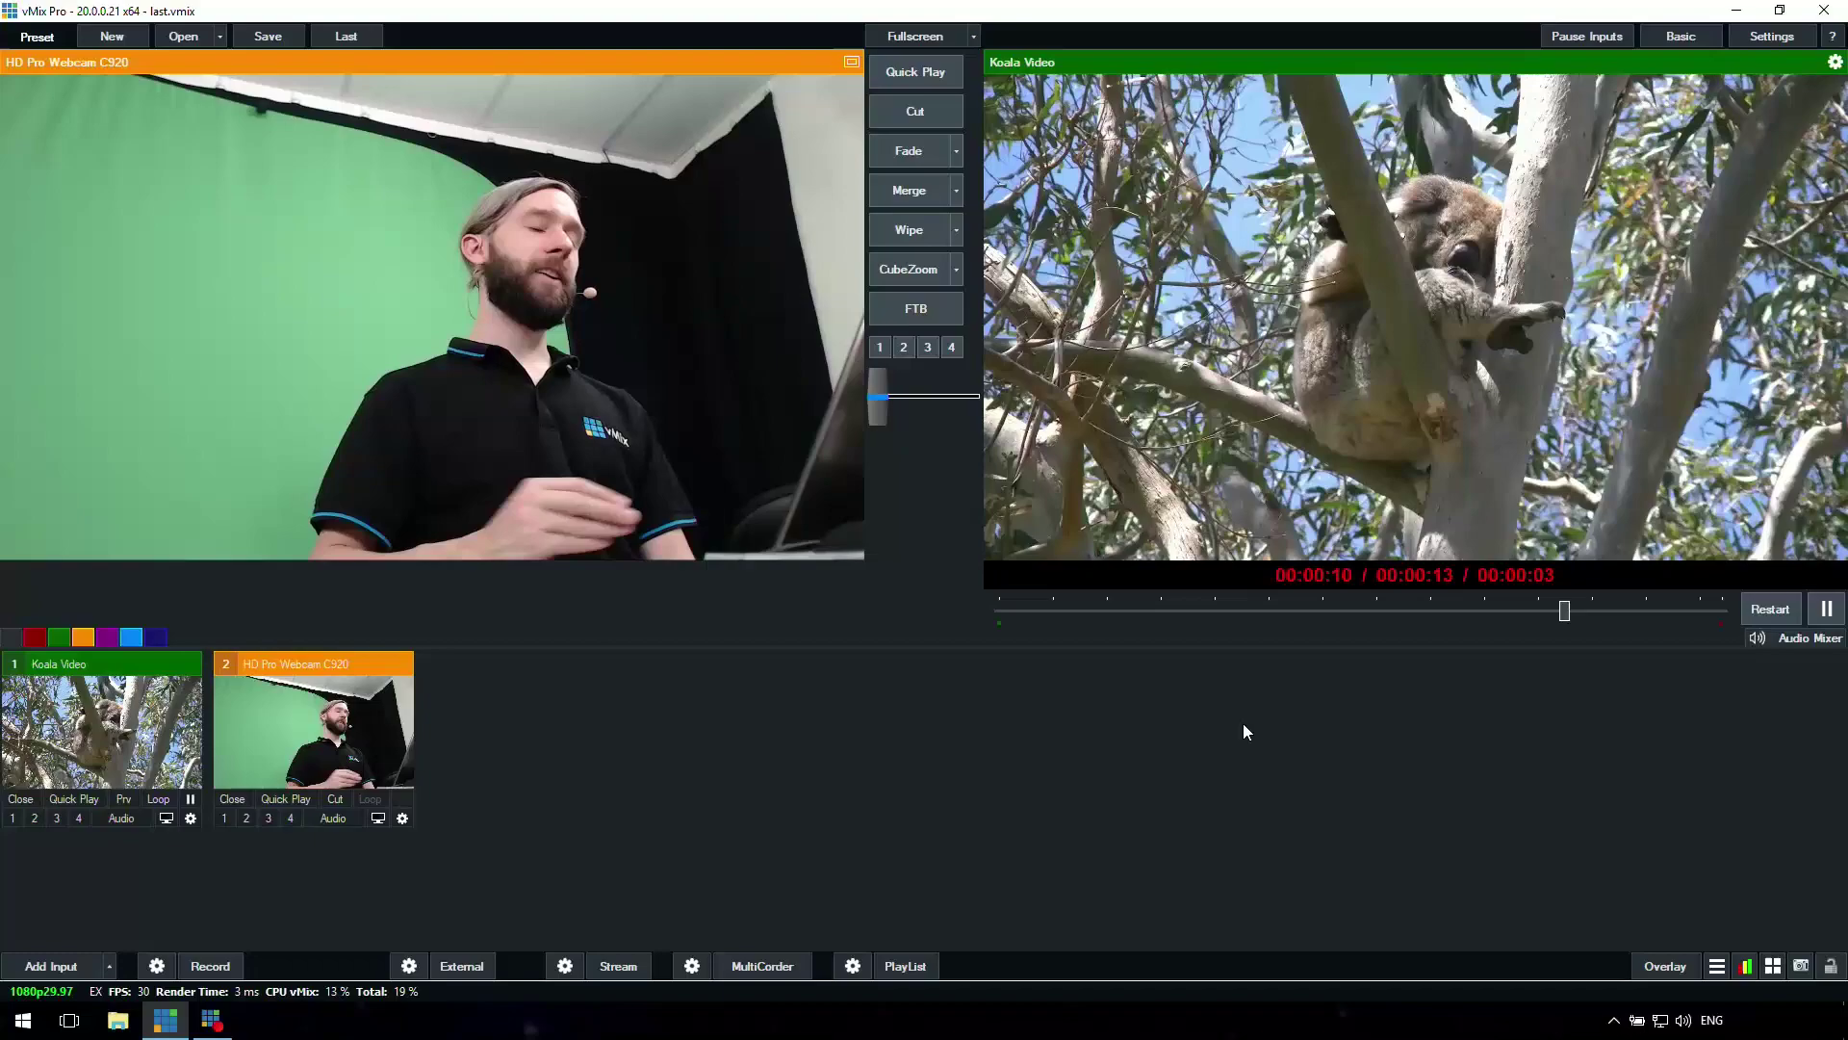